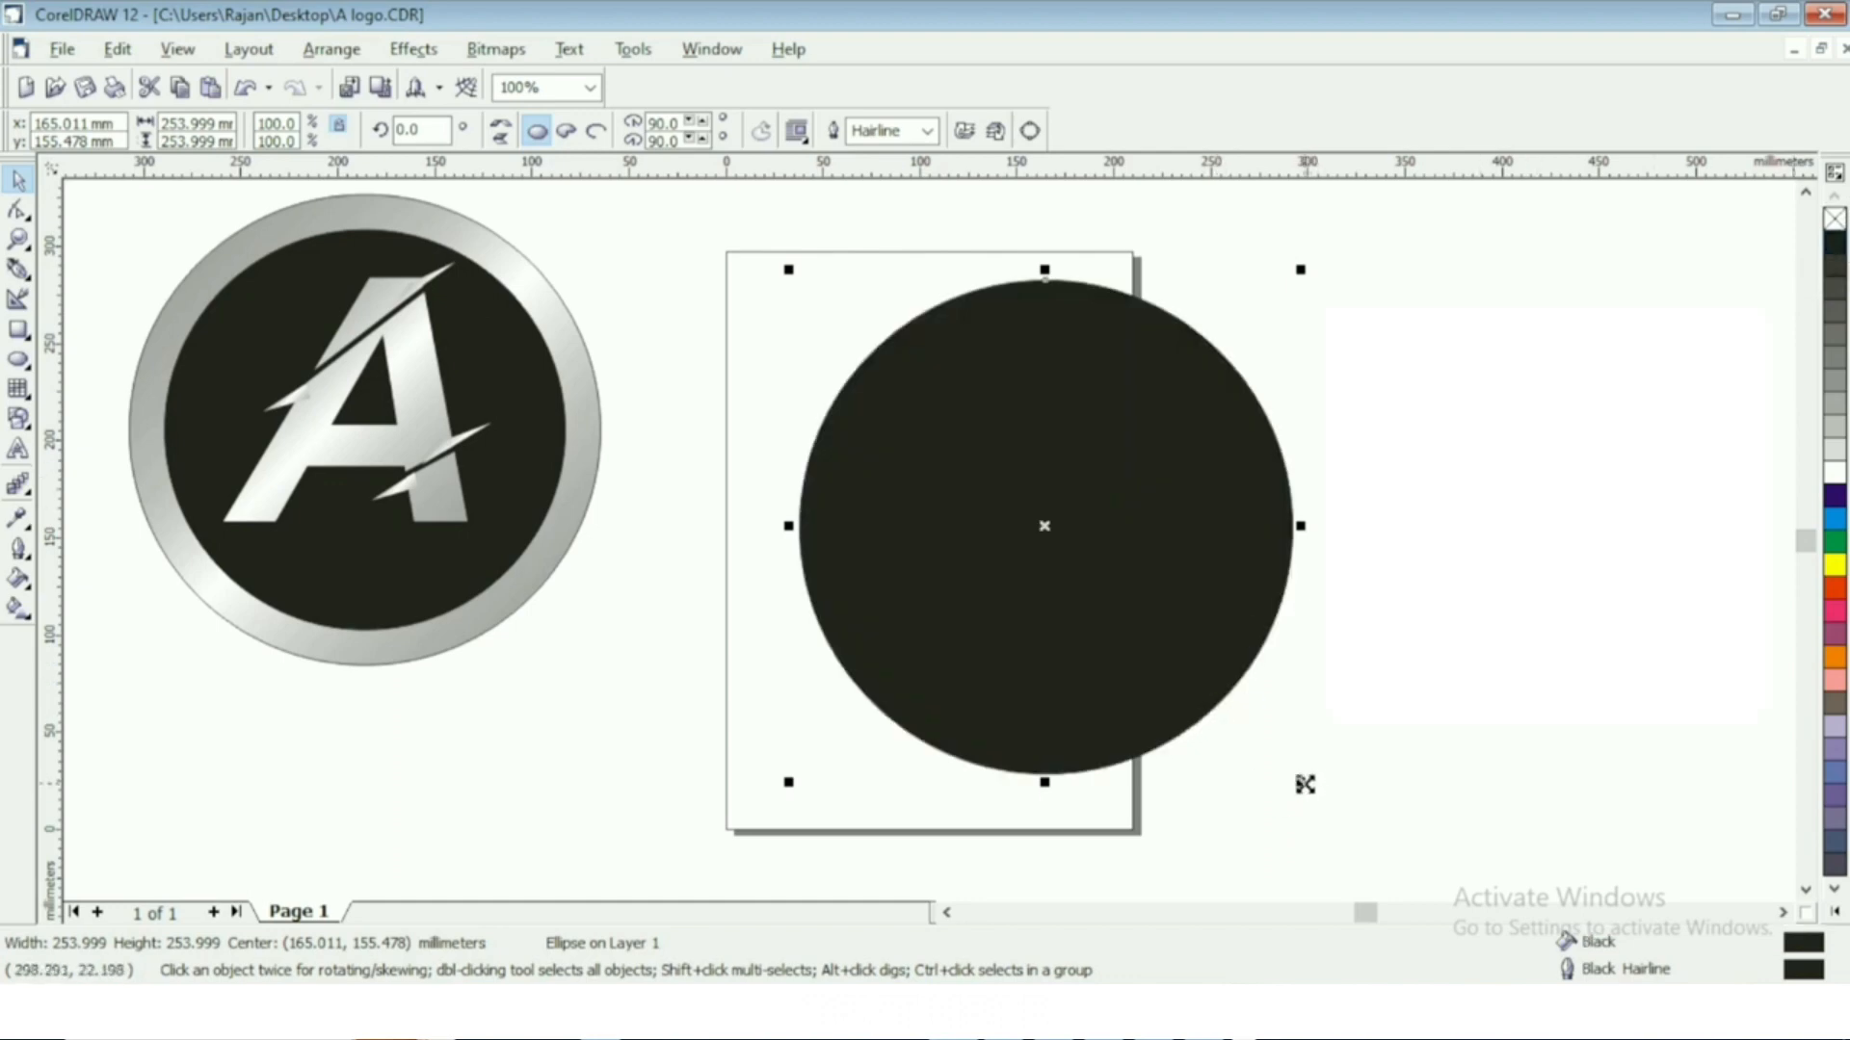
Create an enlarged concentric copy of the black circle about 301 mm wide, fill it with 10% Black and send it behind the original.
{"action": "left_click_drag", "start_coordinate": [1302, 782], "coordinate": [1347, 831]}
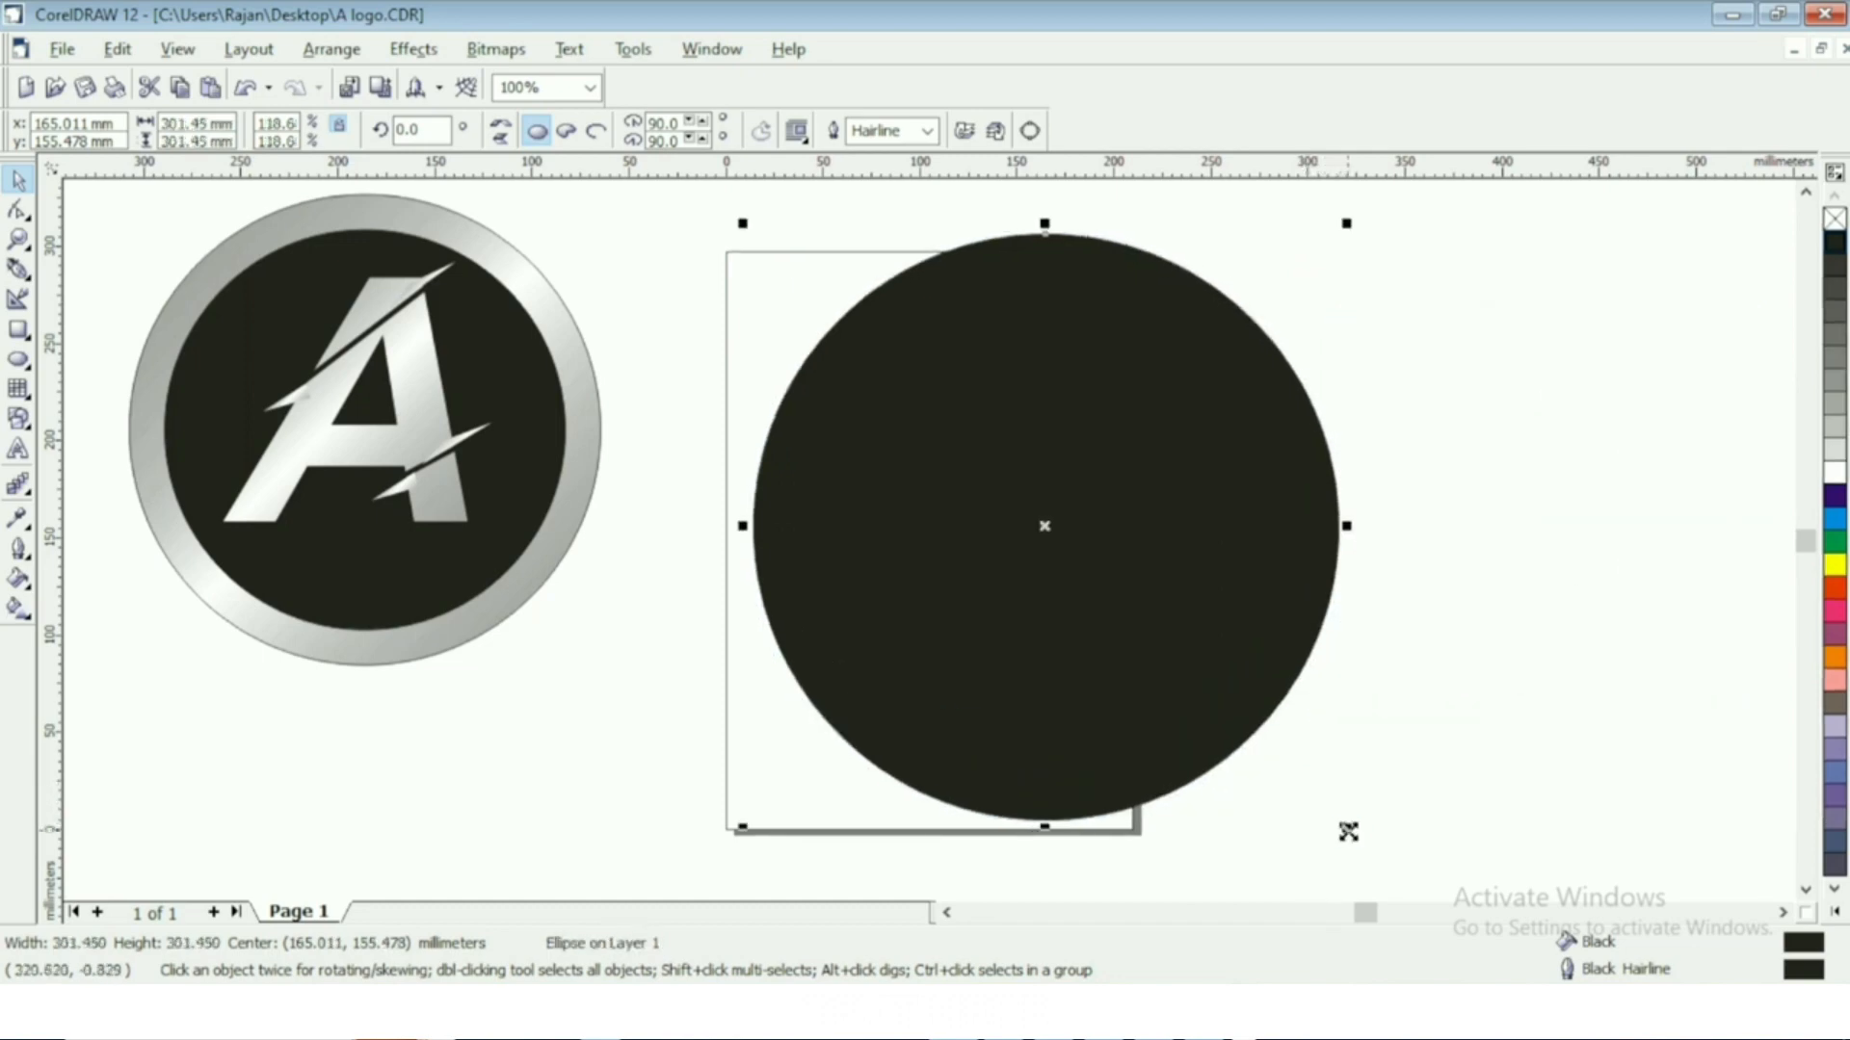
{"action": "left_click", "coordinate": [1841, 459]}
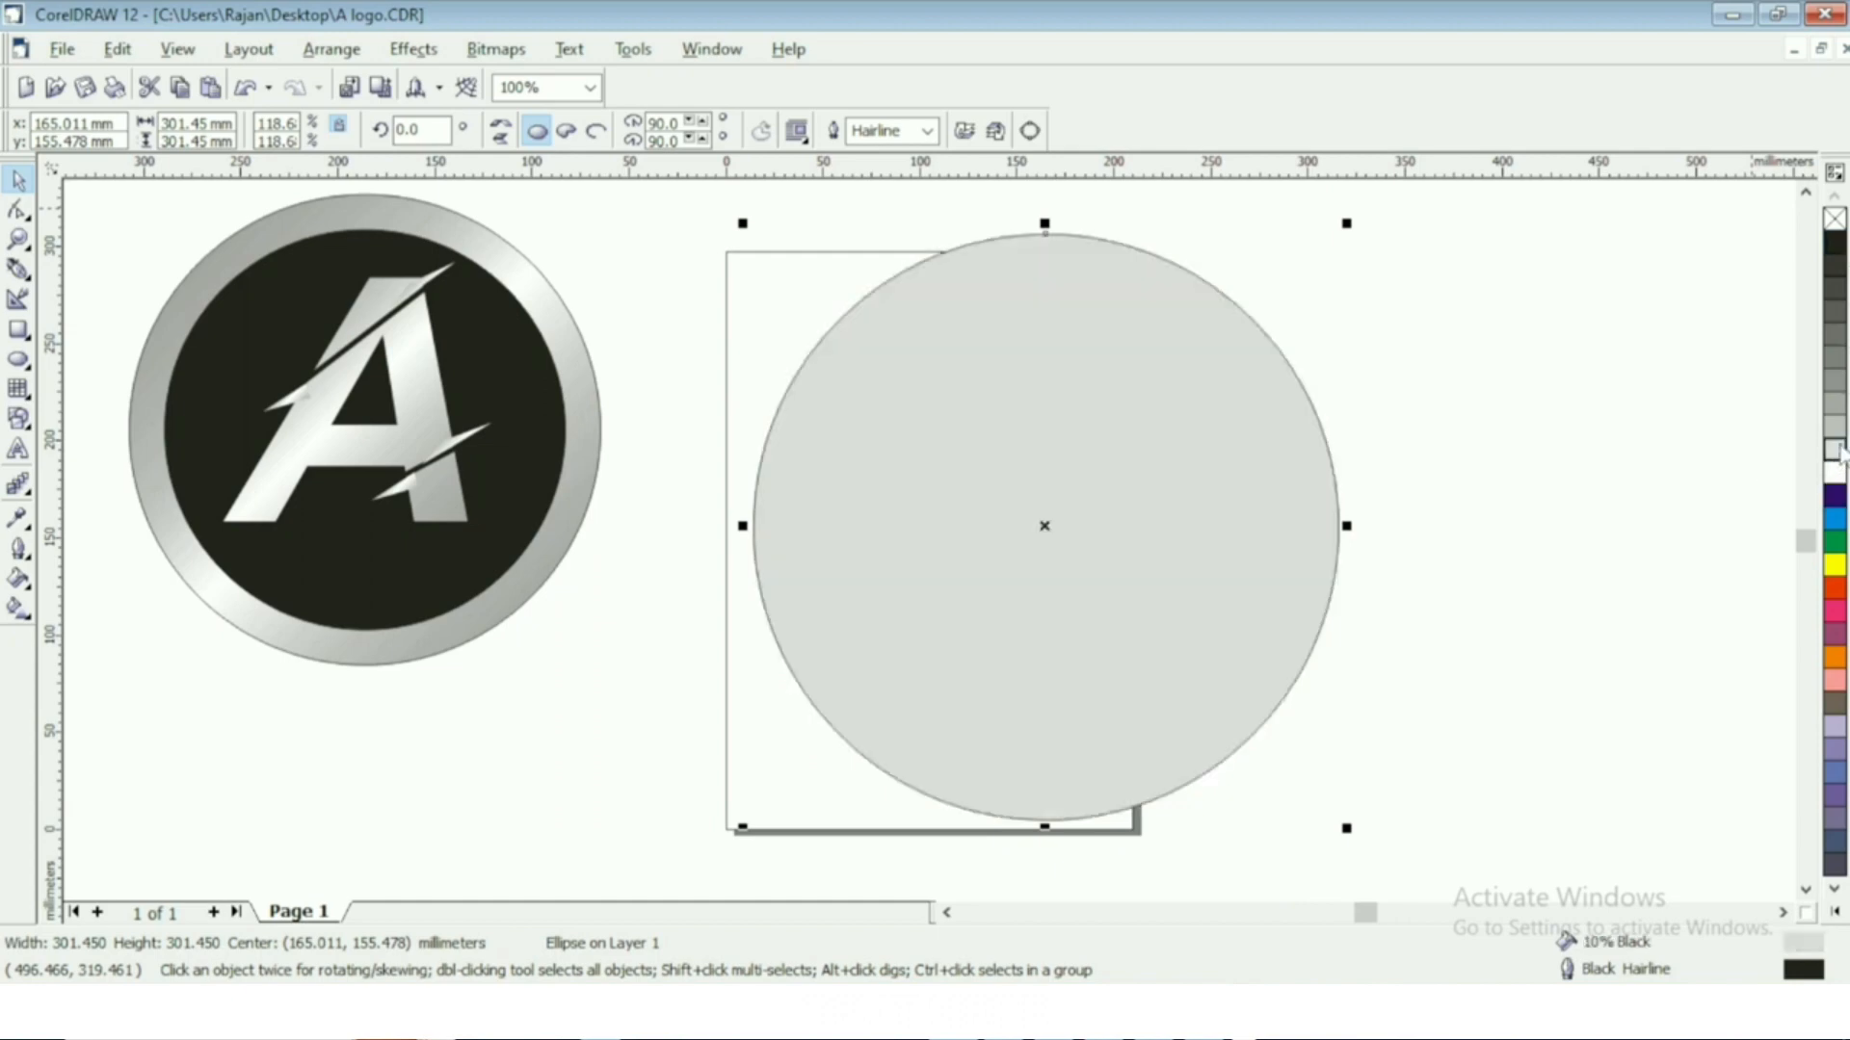
{"action": "key", "text": "shift+Page_Down"}
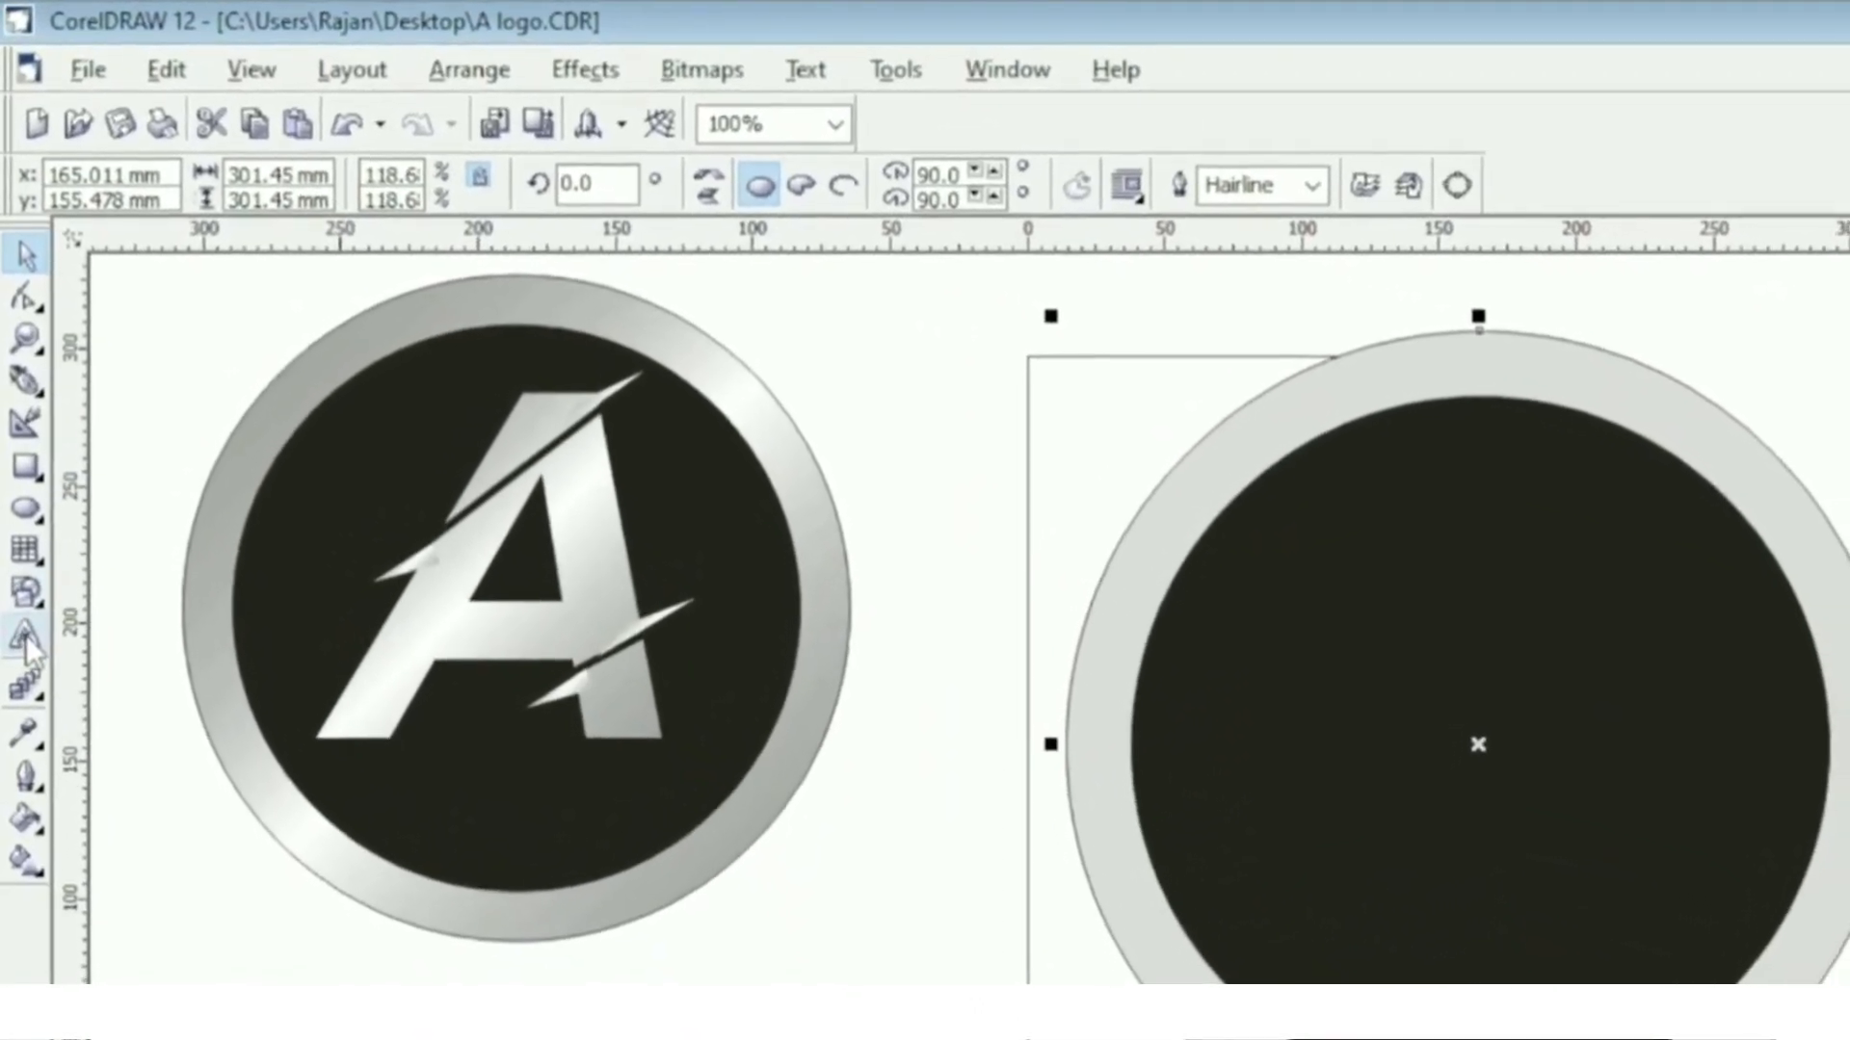
Add the artistic text "A" in Arial on the empty area below the reference logo.
{"action": "left_click", "coordinate": [26, 639]}
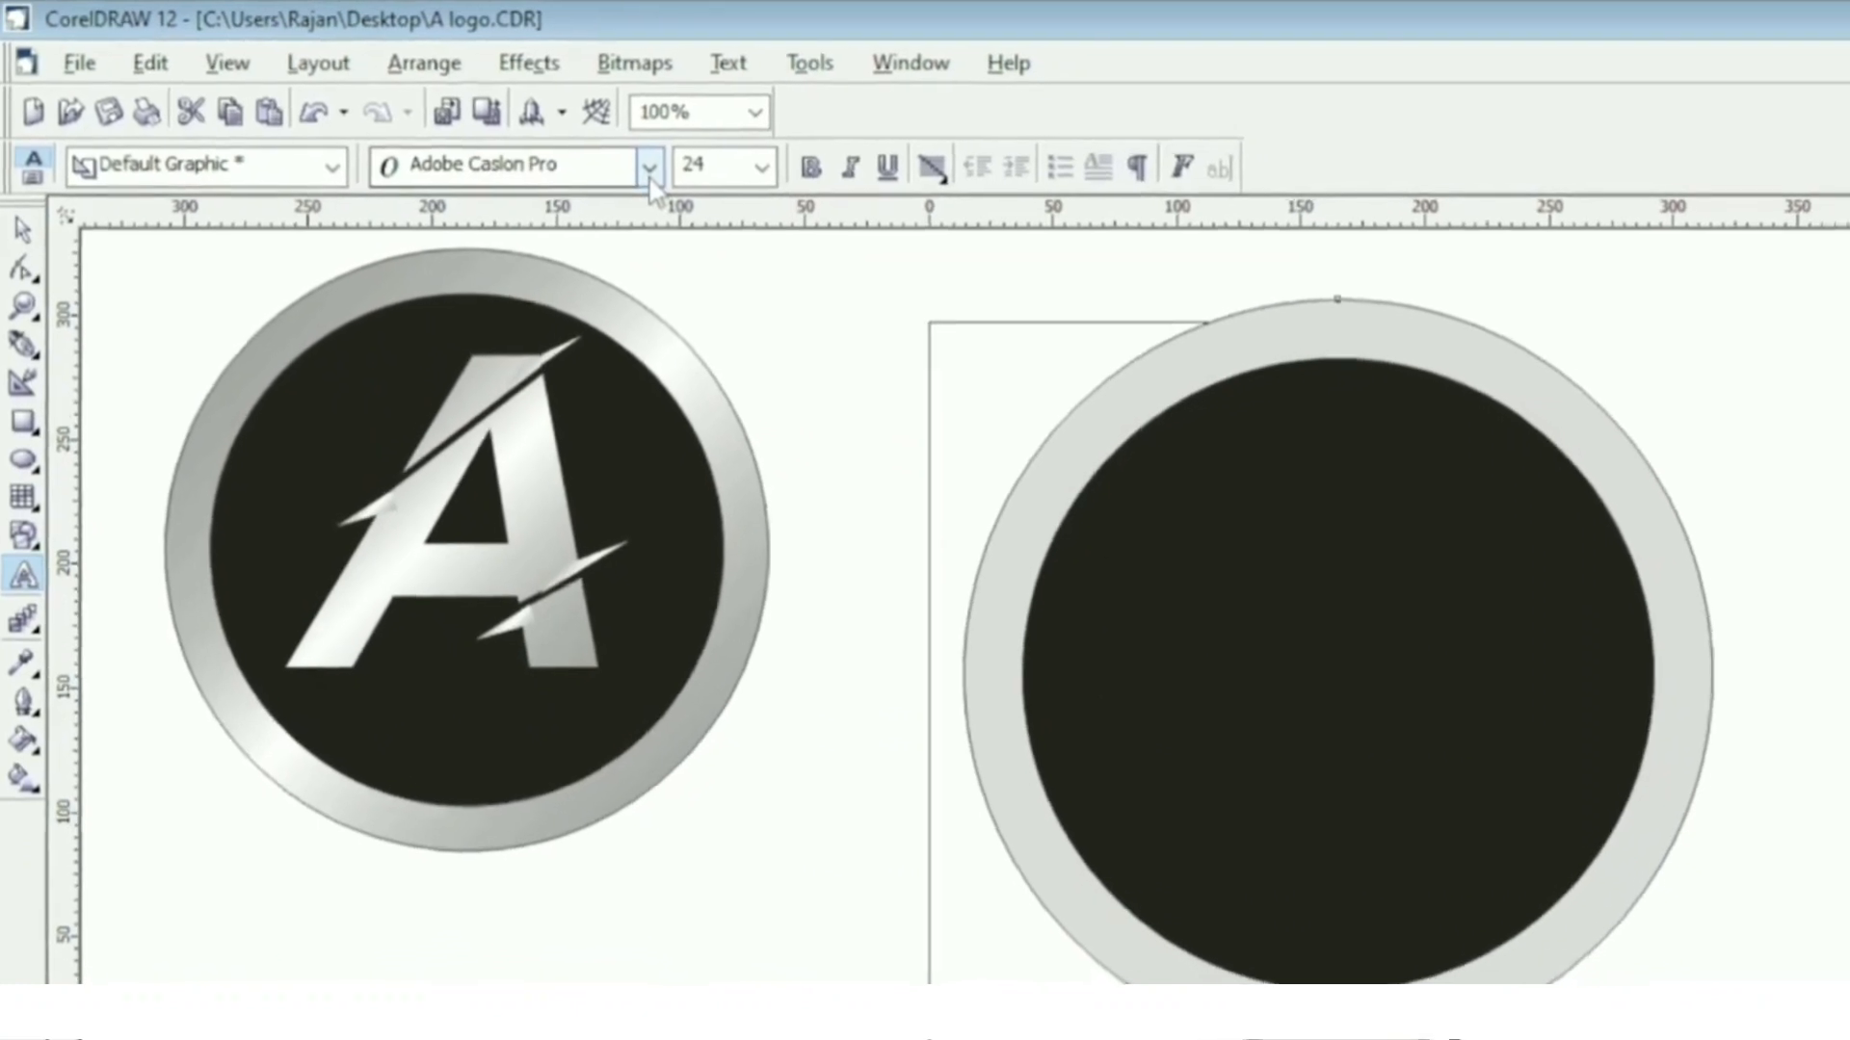
{"action": "left_click", "coordinate": [649, 168]}
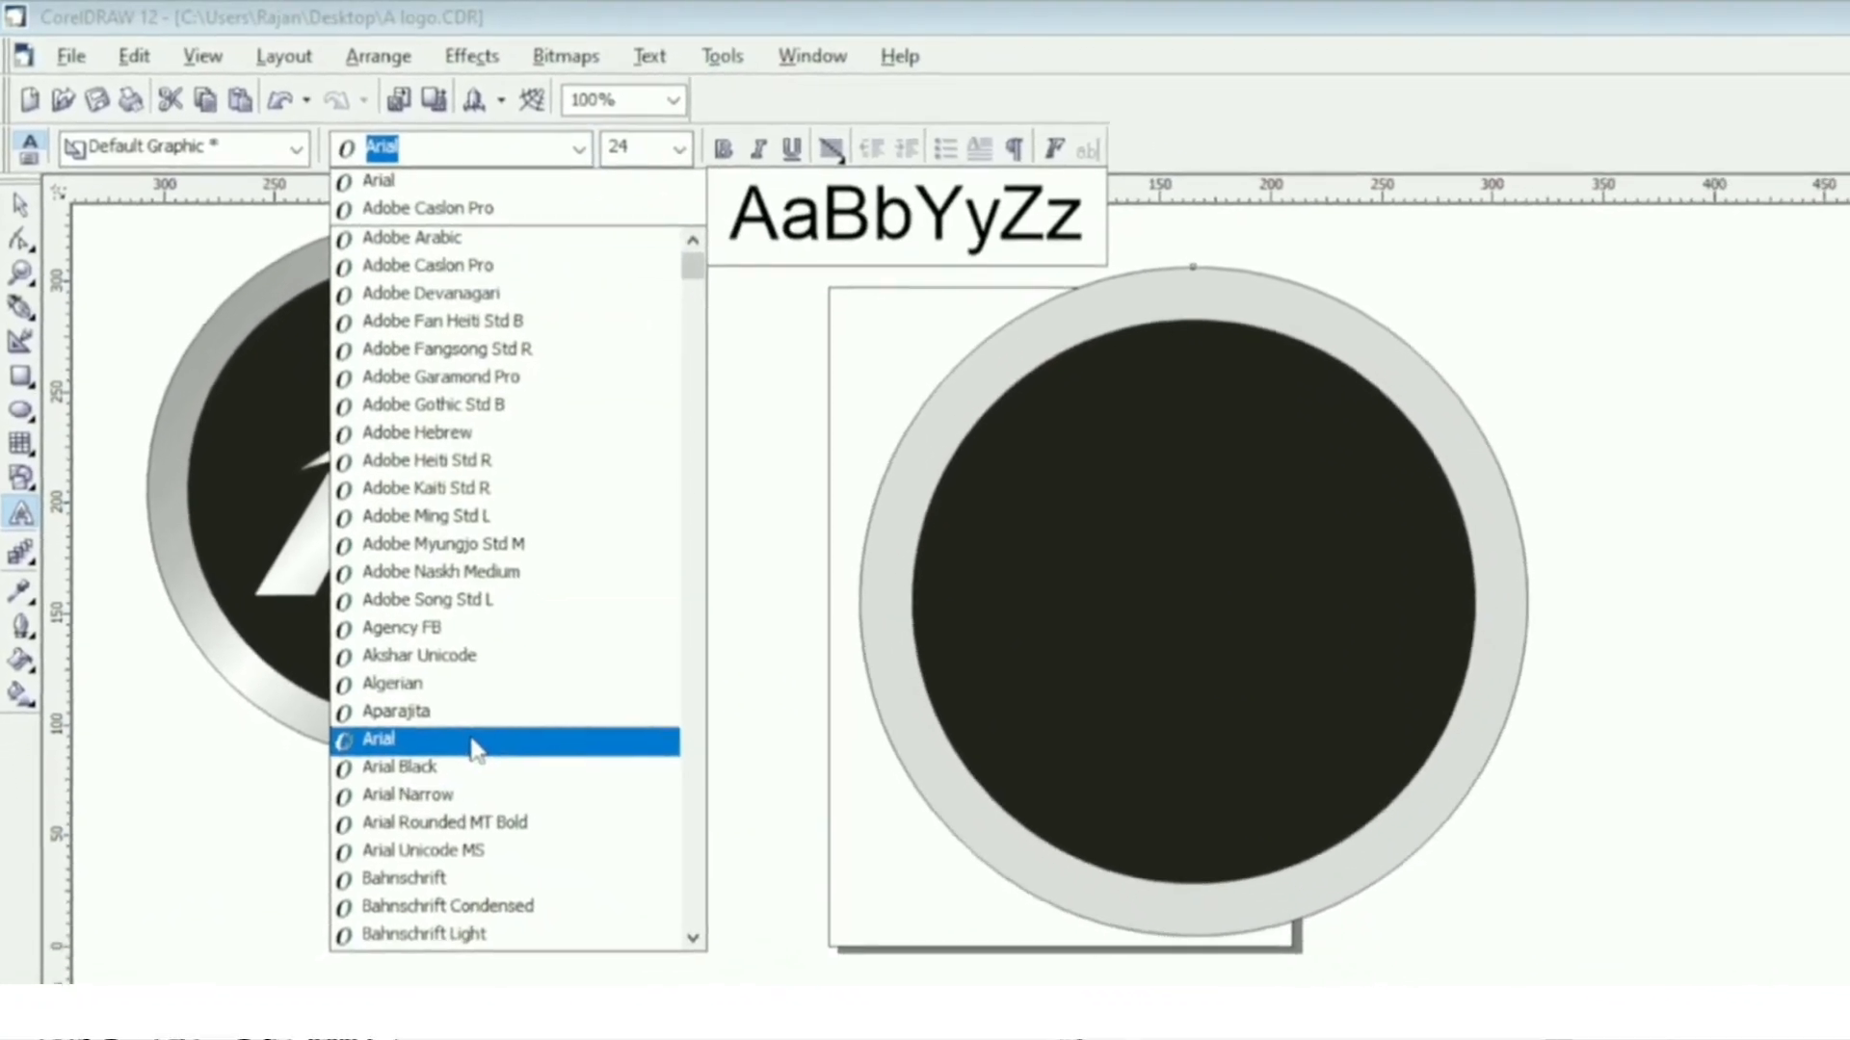
{"action": "left_click", "coordinate": [475, 750]}
{"action": "left_click", "coordinate": [875, 626]}
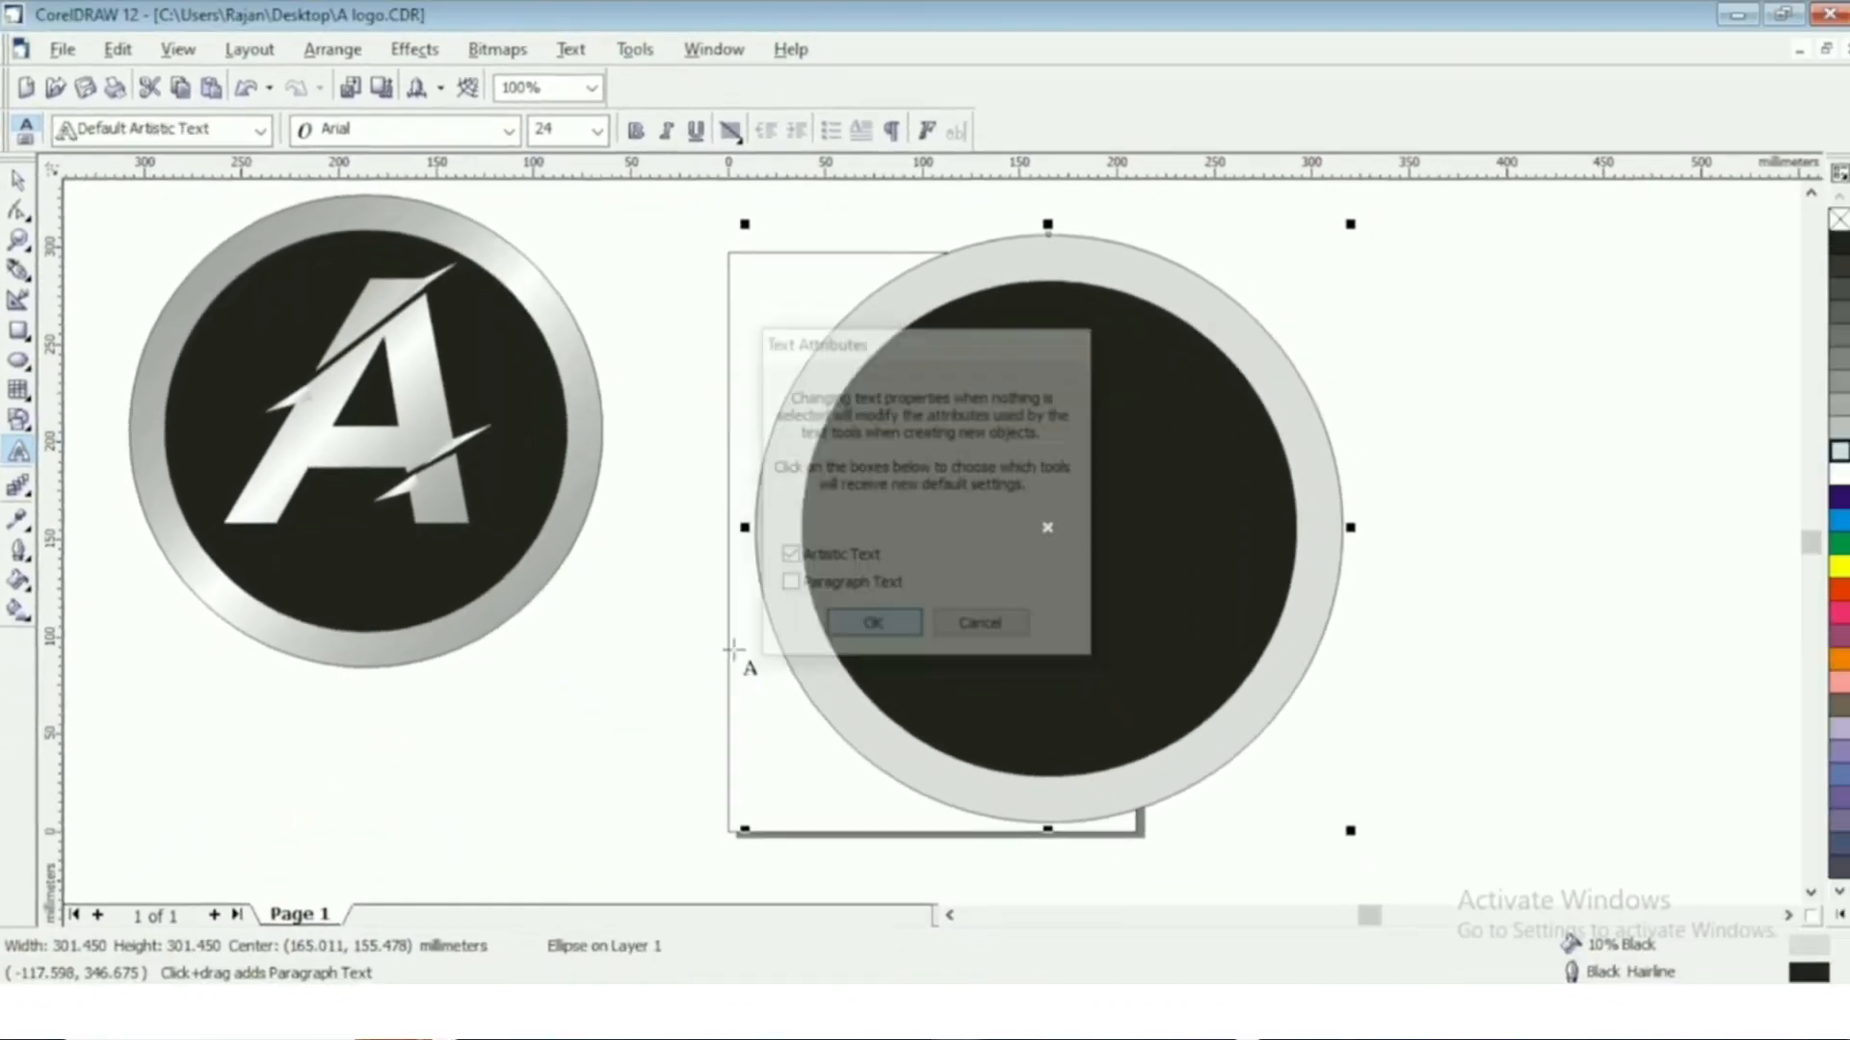
{"action": "left_click", "coordinate": [376, 754]}
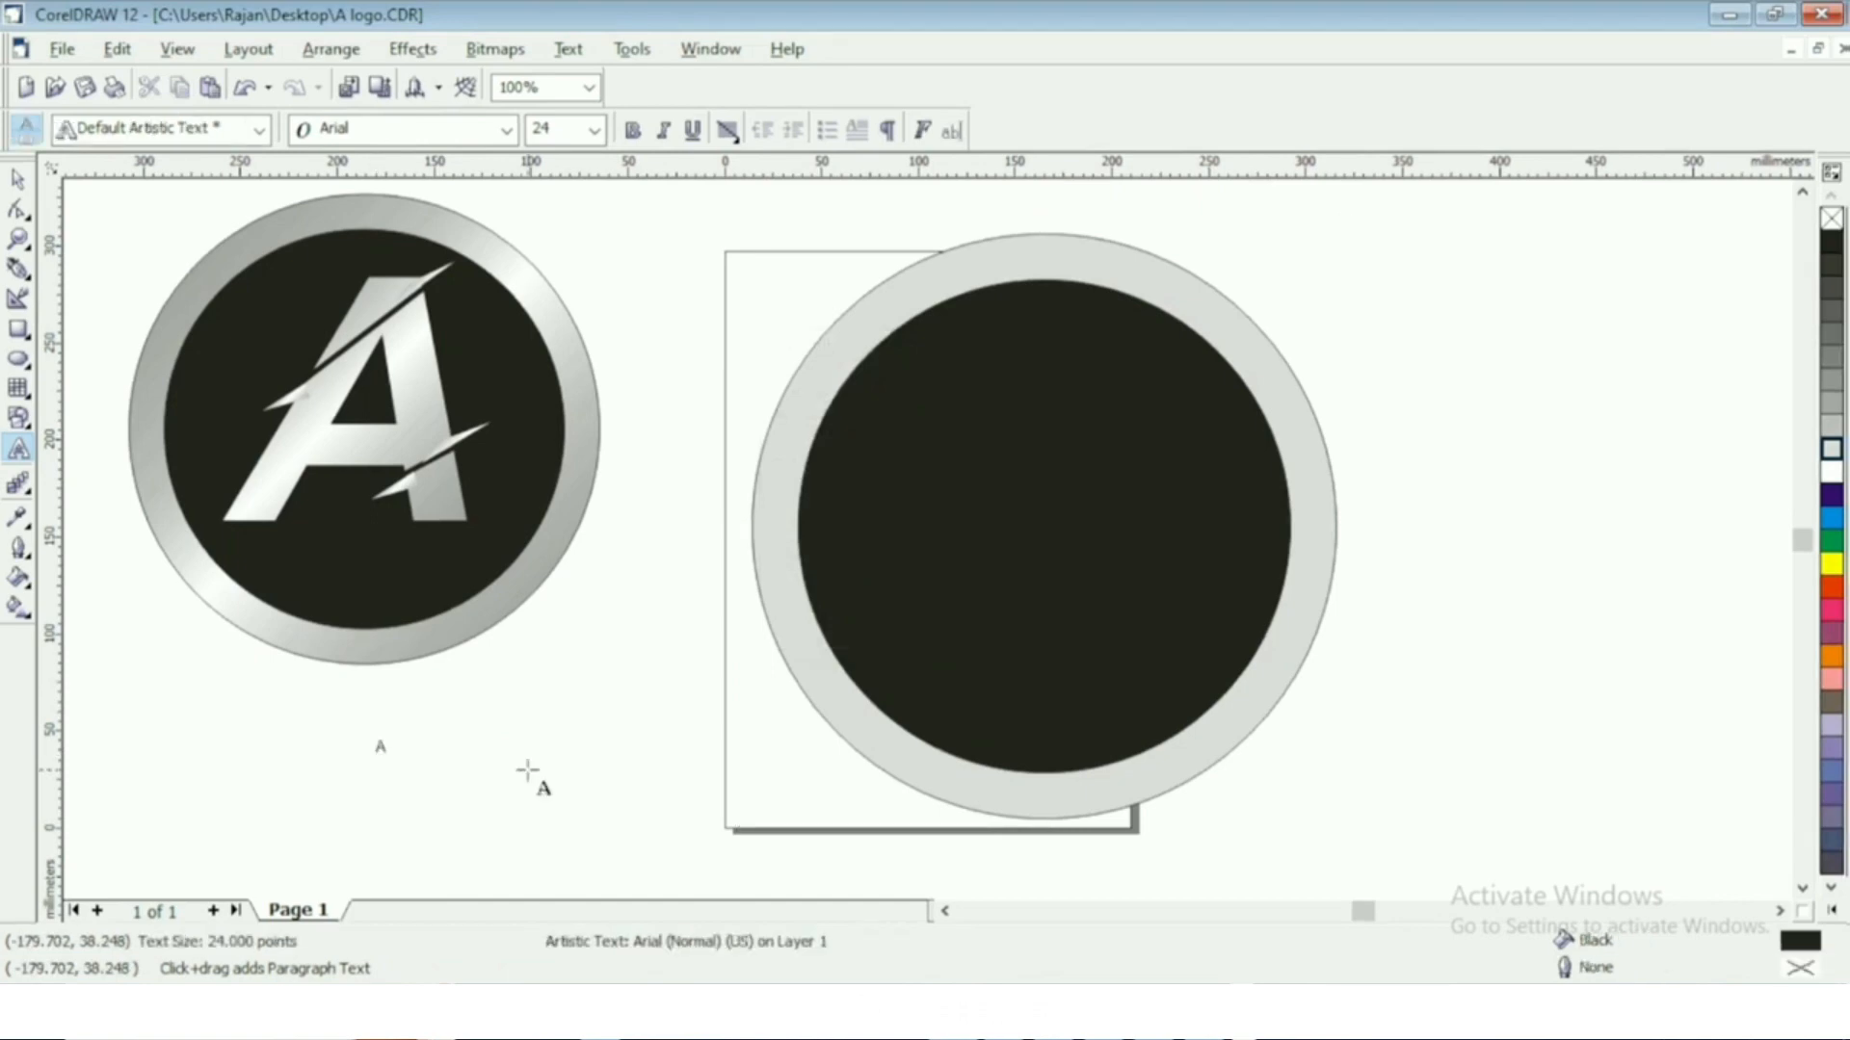
{"action": "key", "text": "ctrl+space"}
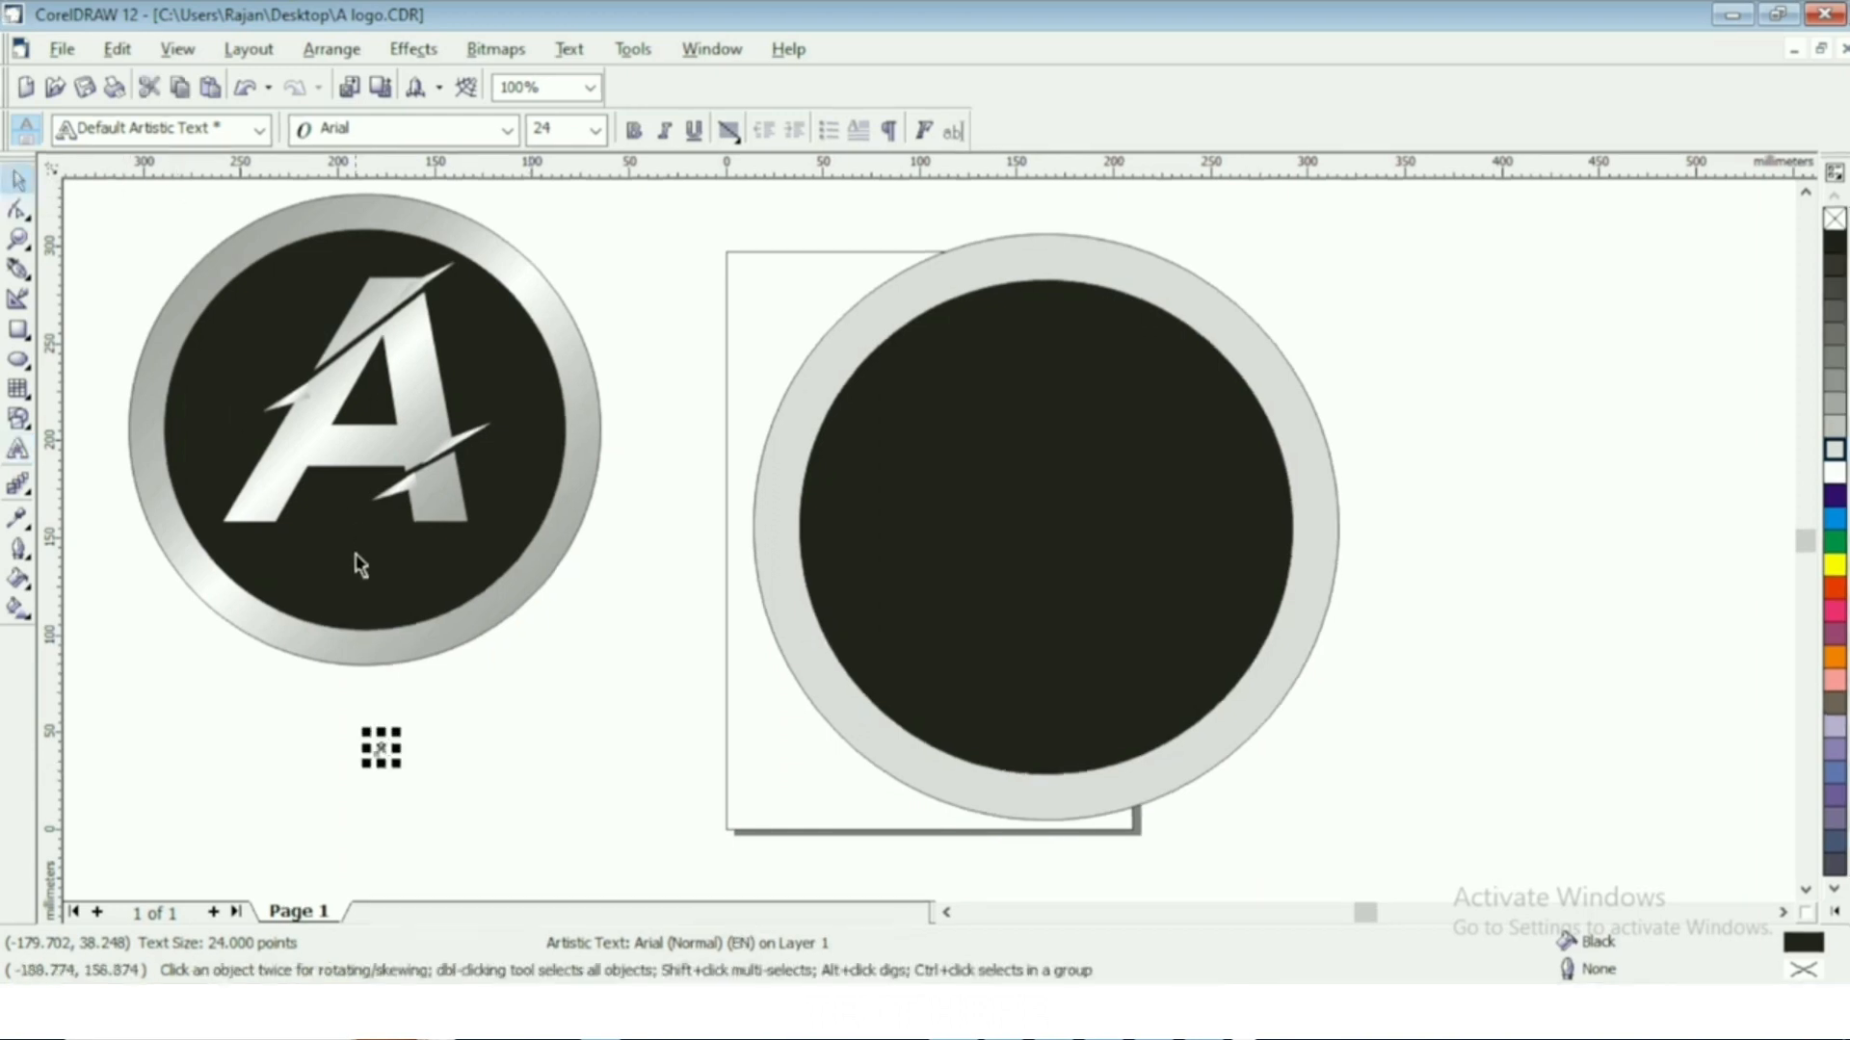
Enlarge the letter A to about 599 pt and place it just below the reference logo.
{"action": "left_click_drag", "start_coordinate": [389, 761], "coordinate": [520, 810]}
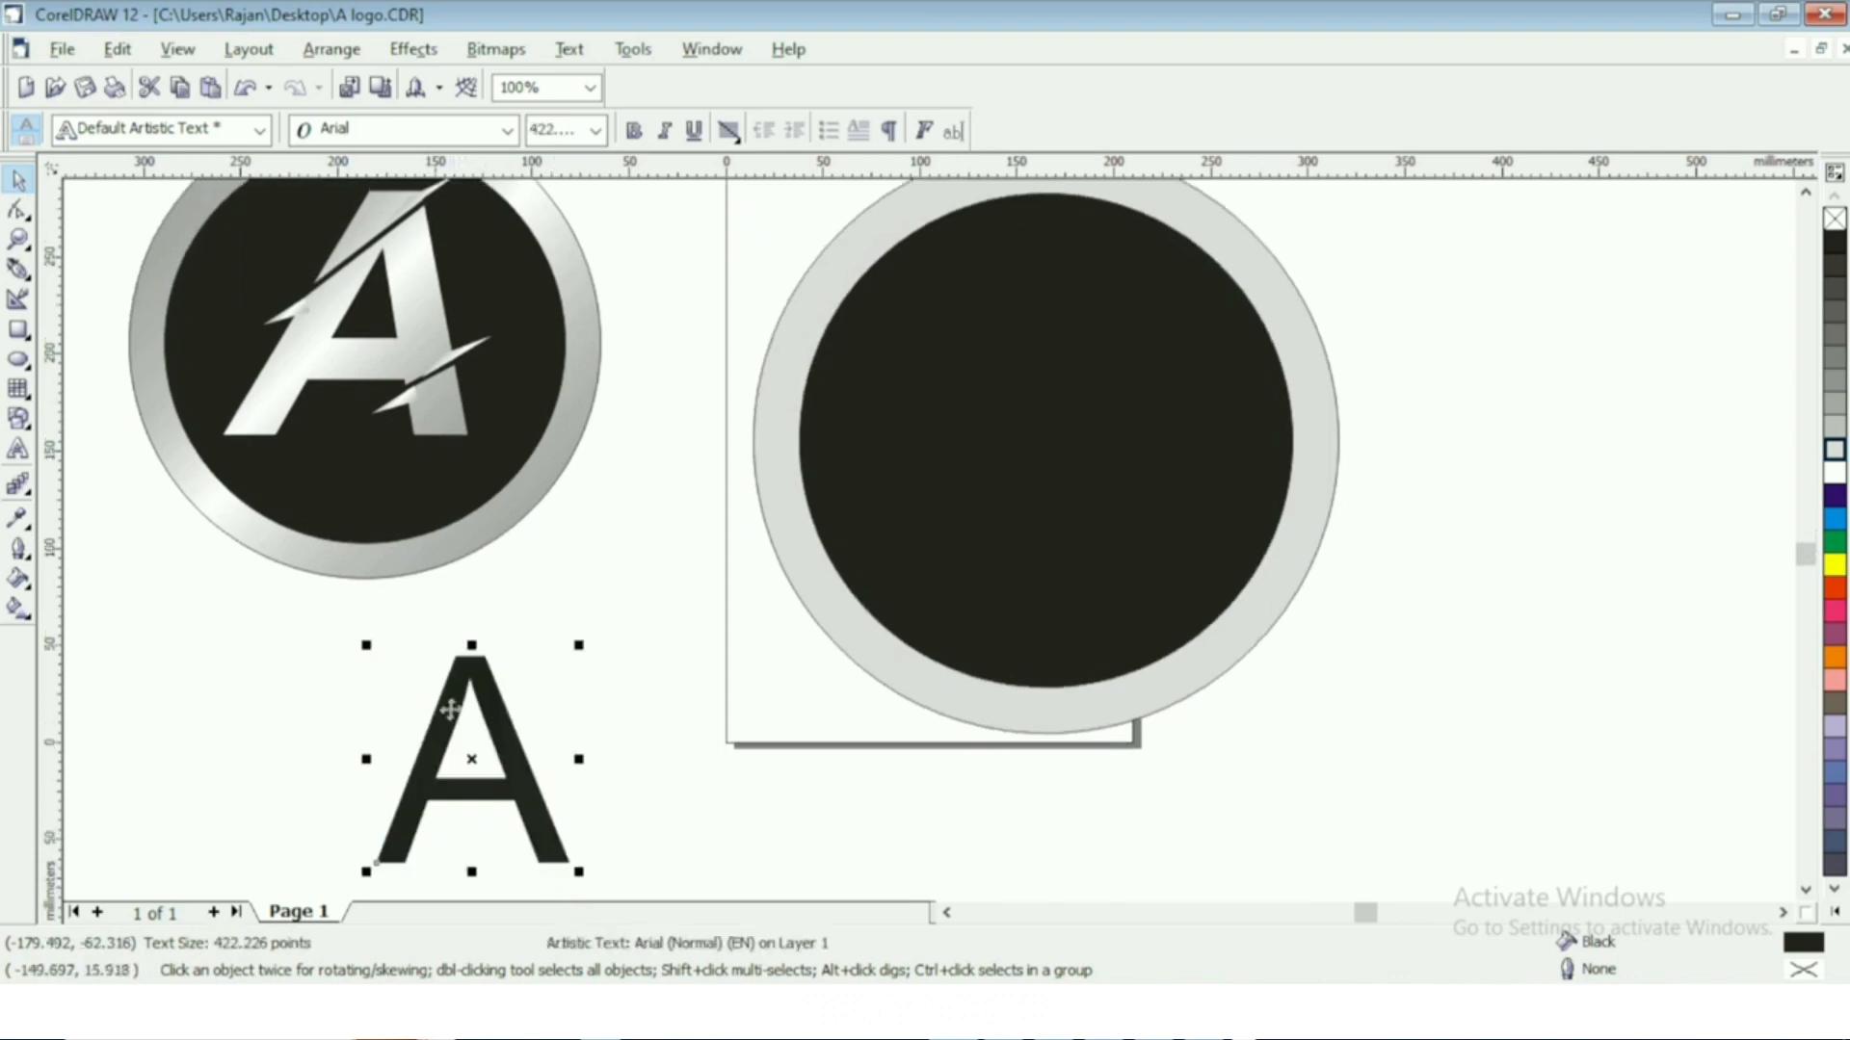
{"action": "left_click_drag", "start_coordinate": [443, 703], "coordinate": [488, 571]}
{"action": "left_click_drag", "start_coordinate": [625, 743], "coordinate": [665, 723]}
Make the letter A bold.
{"action": "double_click", "coordinate": [599, 635]}
{"action": "left_click_drag", "start_coordinate": [599, 635], "coordinate": [504, 640]}
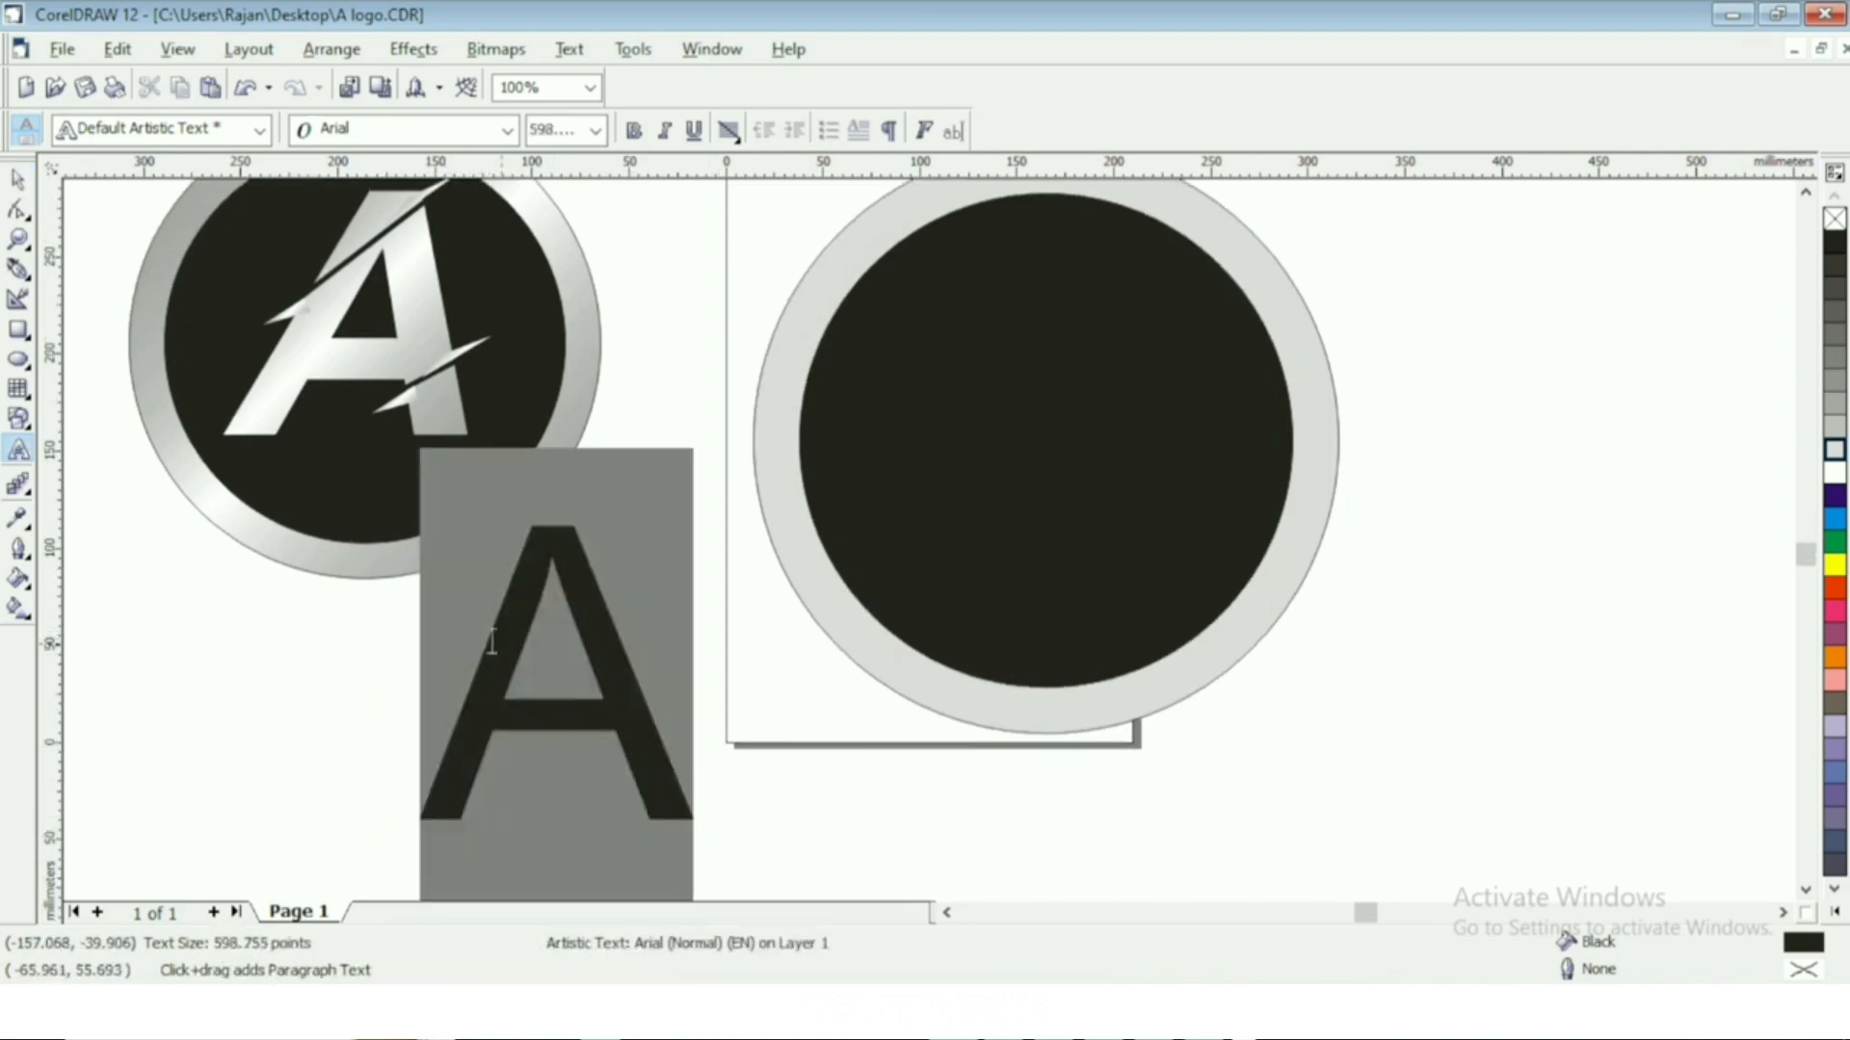
{"action": "left_click", "coordinate": [633, 129]}
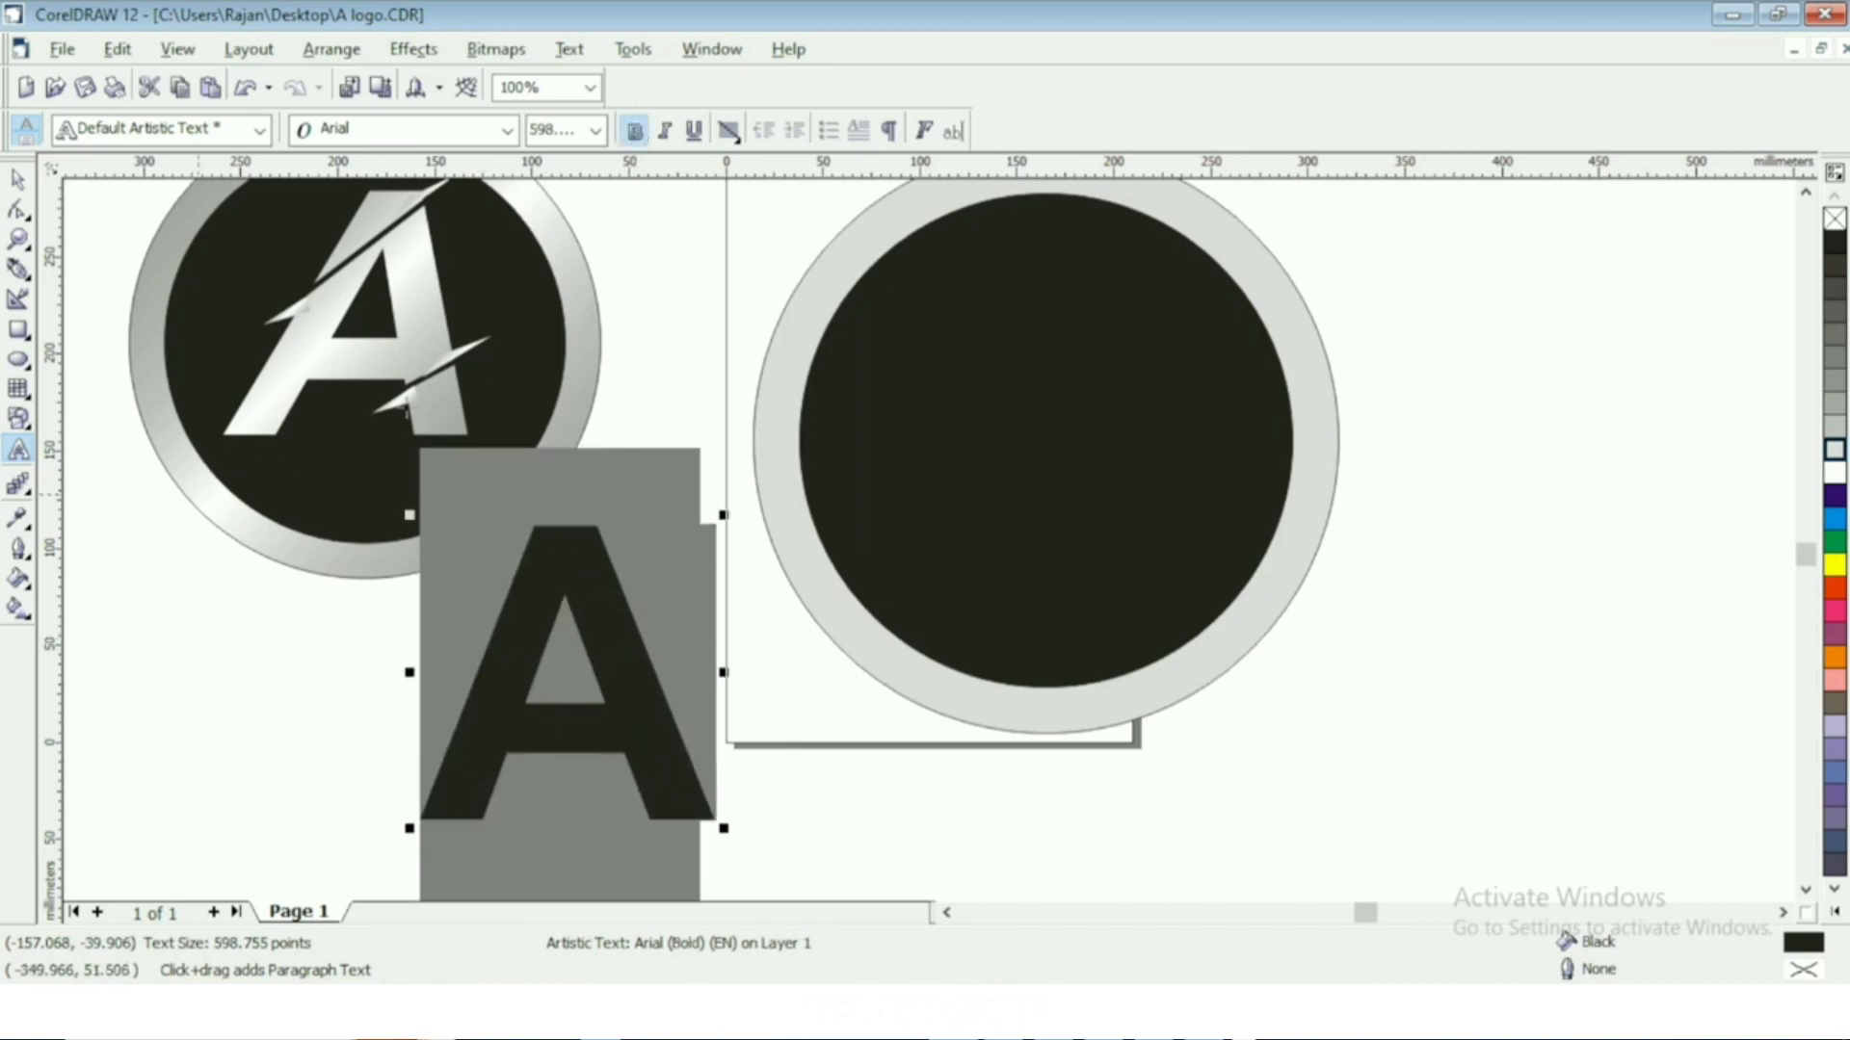
{"action": "left_click", "coordinate": [216, 677]}
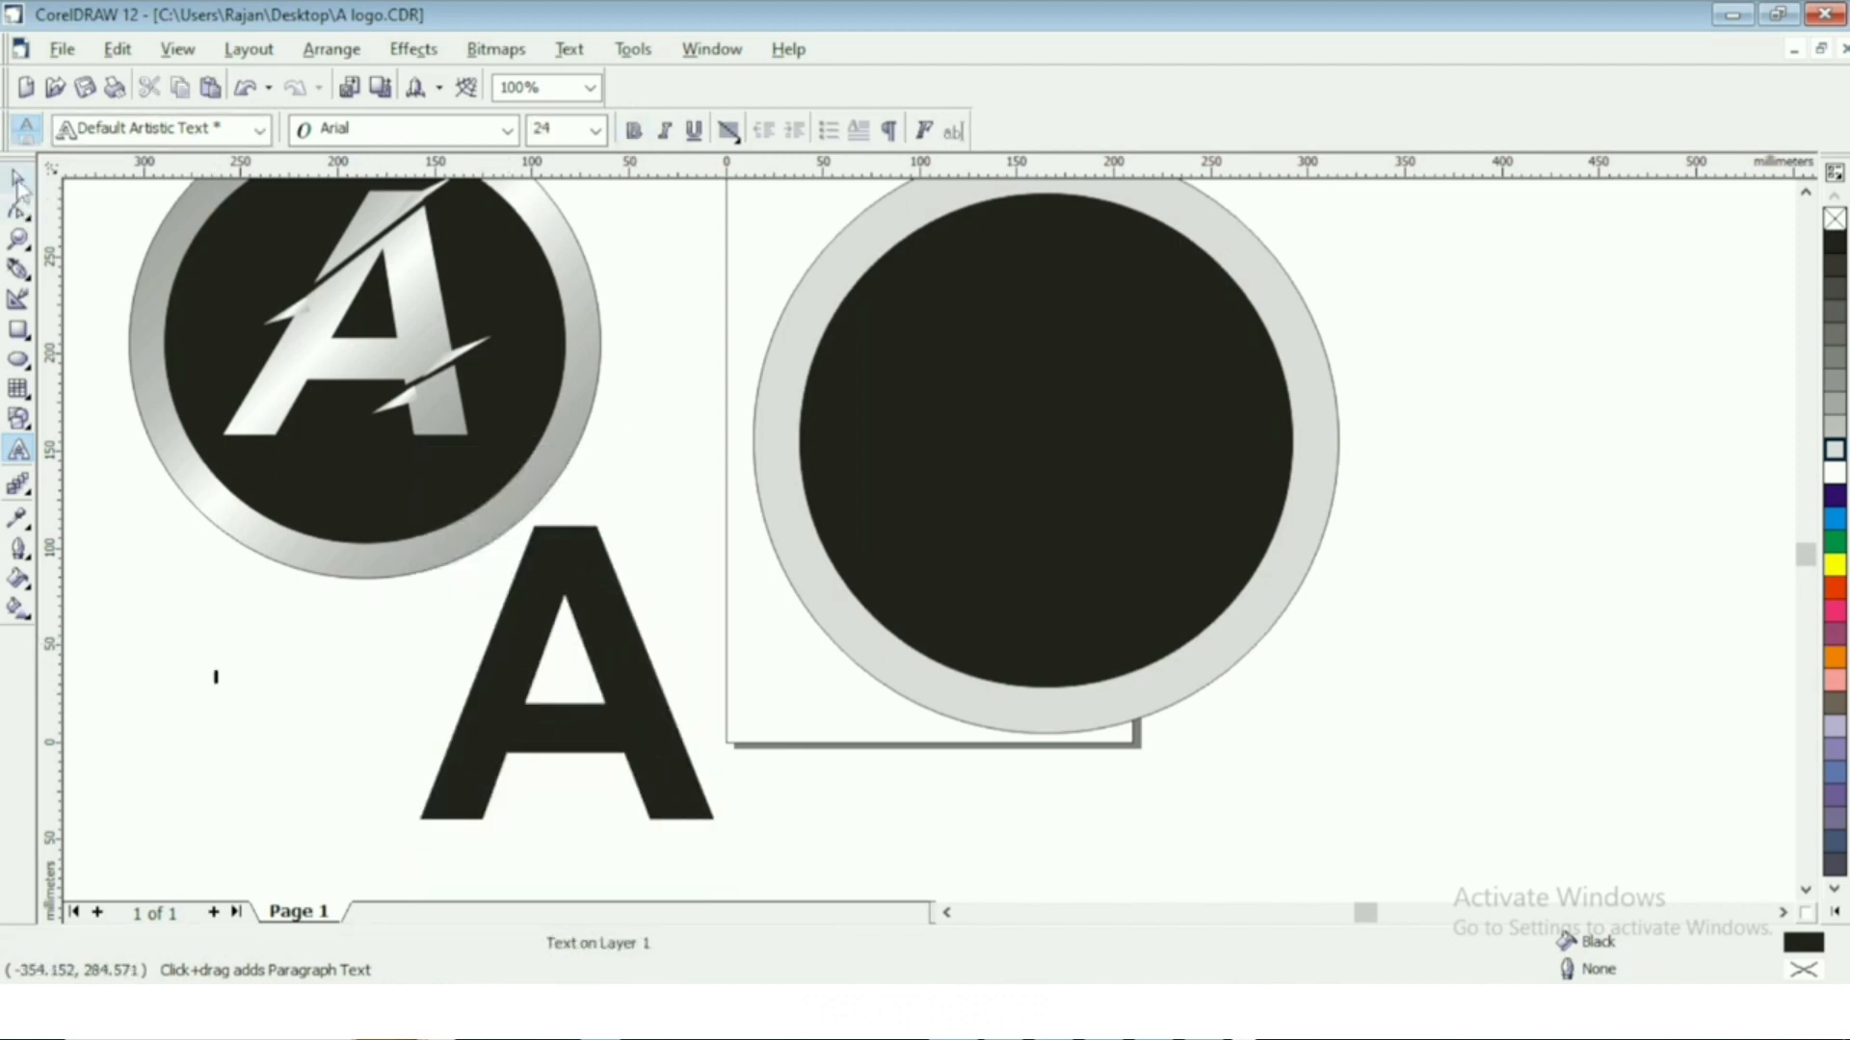
{"action": "left_click", "coordinate": [17, 179]}
Scale the letter A to about 536 pt, fill it with 20% Black and move it onto the middle of the black circle.
{"action": "left_click", "coordinate": [628, 754]}
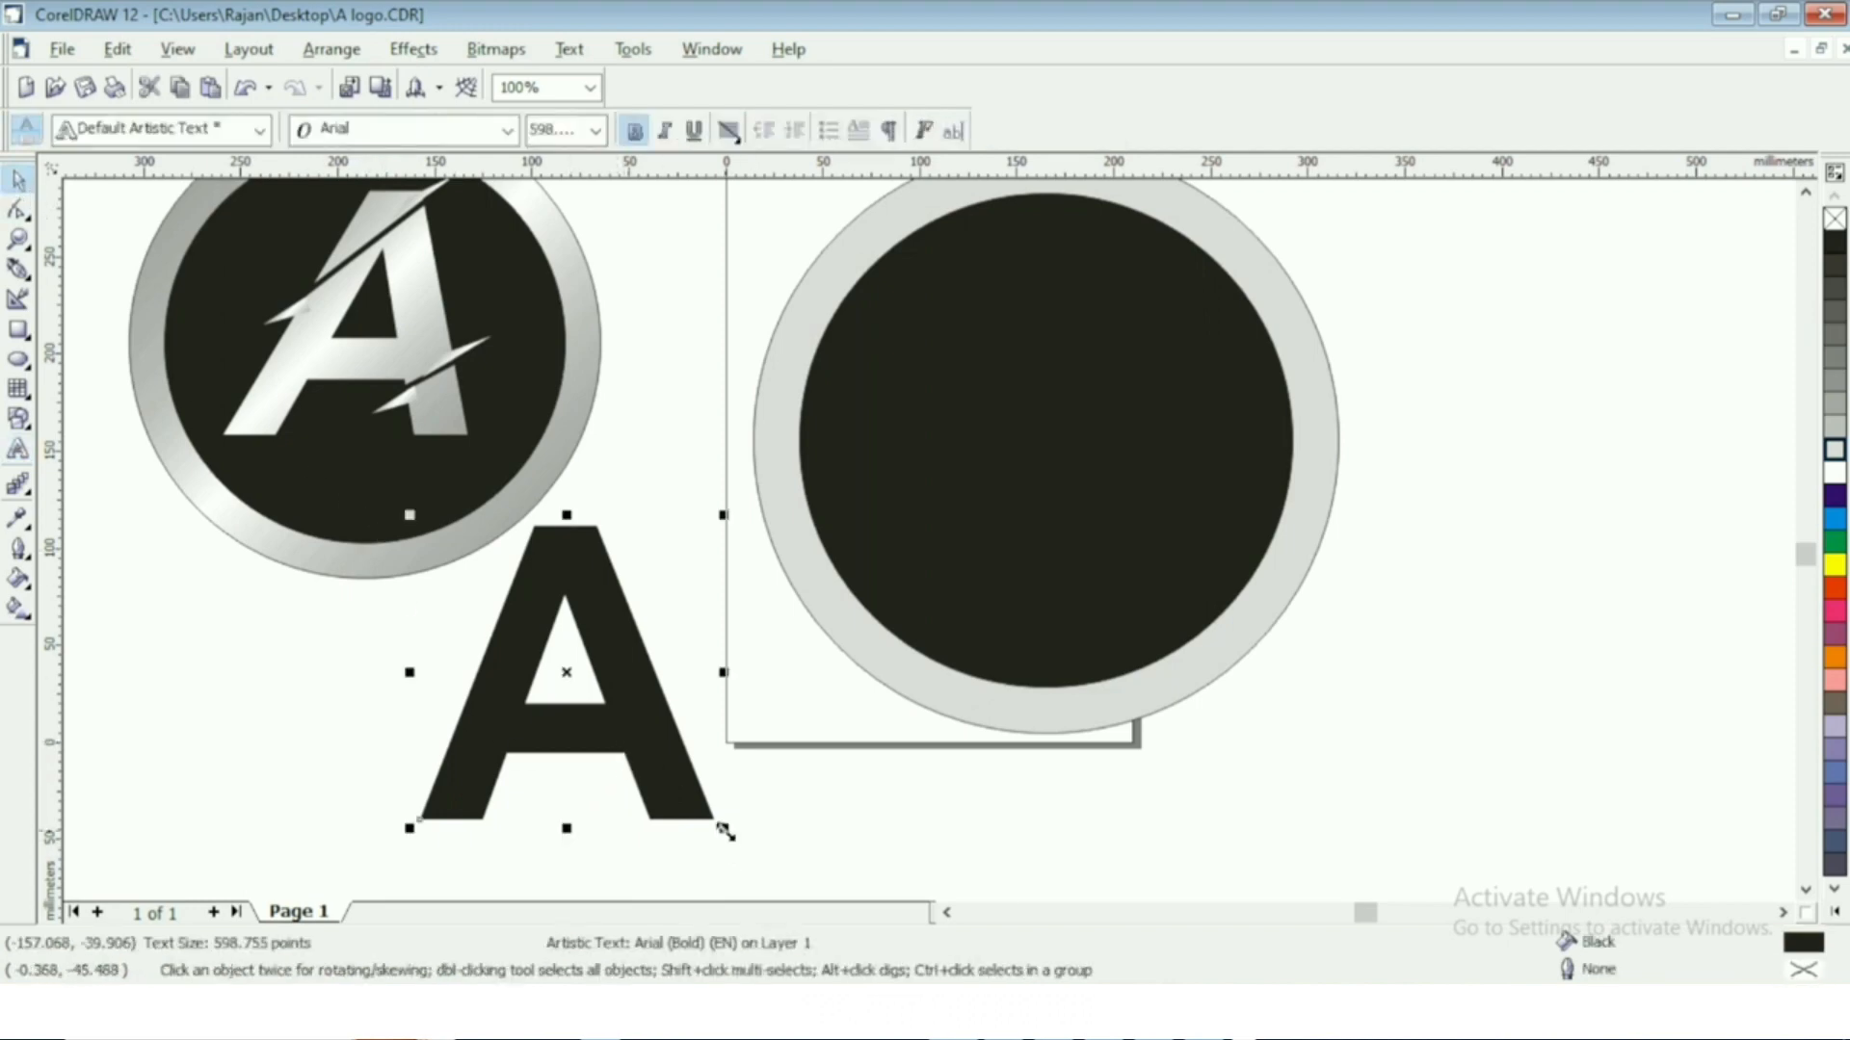
{"action": "left_click_drag", "start_coordinate": [724, 830], "coordinate": [693, 798]}
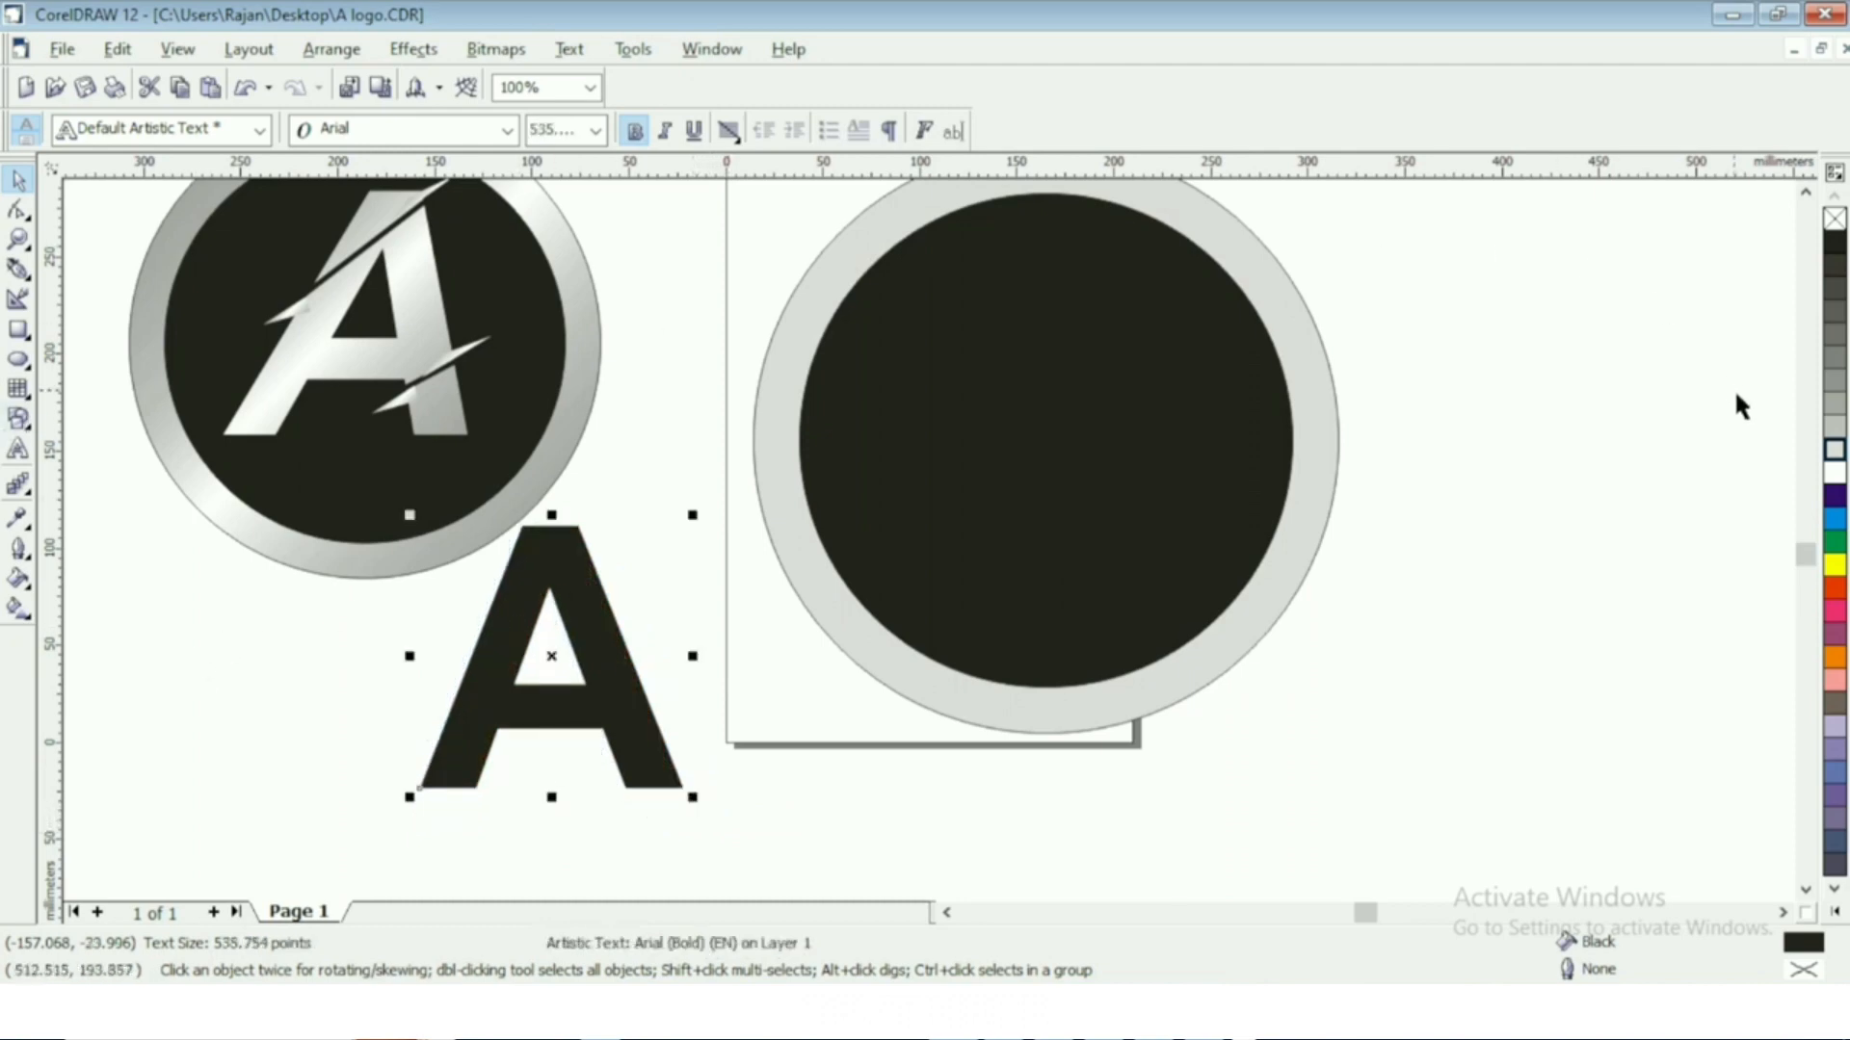
{"action": "left_click", "coordinate": [1833, 429]}
{"action": "left_click_drag", "start_coordinate": [516, 609], "coordinate": [1007, 377]}
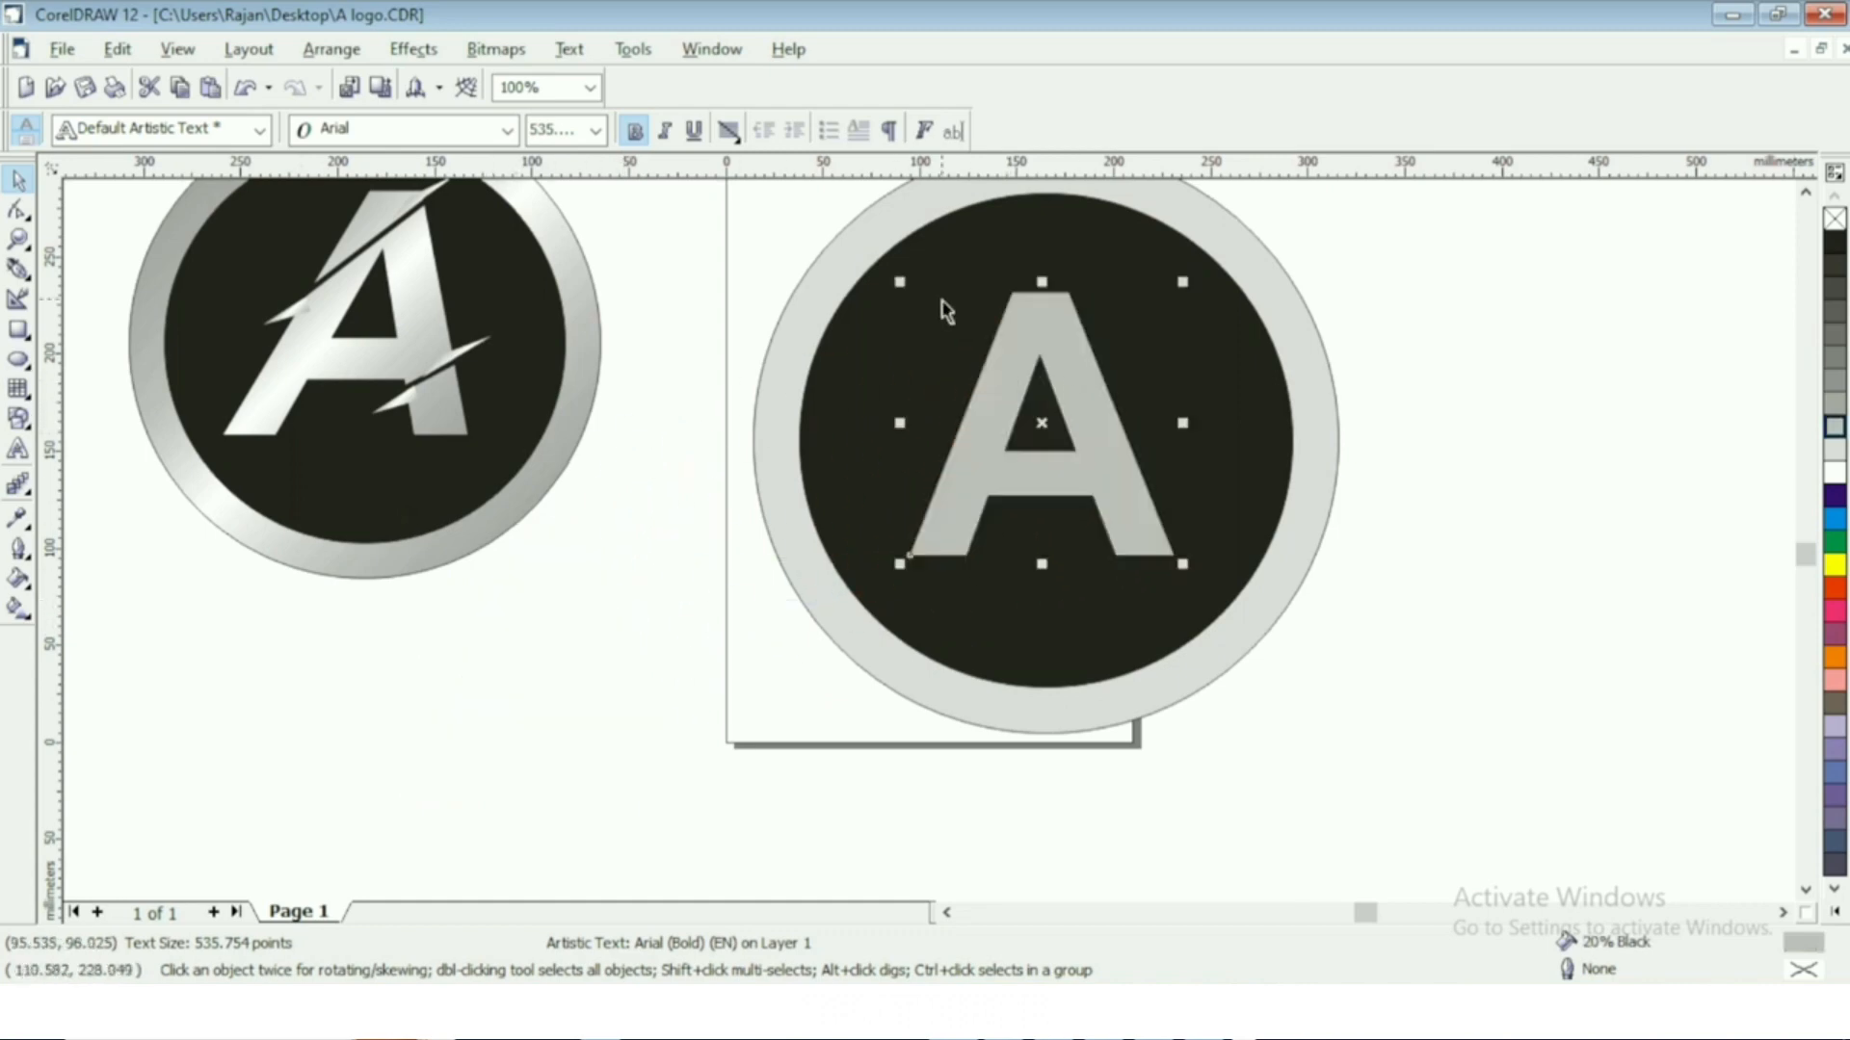
Skew the letter A horizontally so its top leans to the right like the reference logo.
{"action": "scroll", "coordinate": [946, 310], "scroll_direction": "up", "scroll_amount": 1}
{"action": "scroll", "coordinate": [1006, 386], "scroll_direction": "down", "scroll_amount": 1}
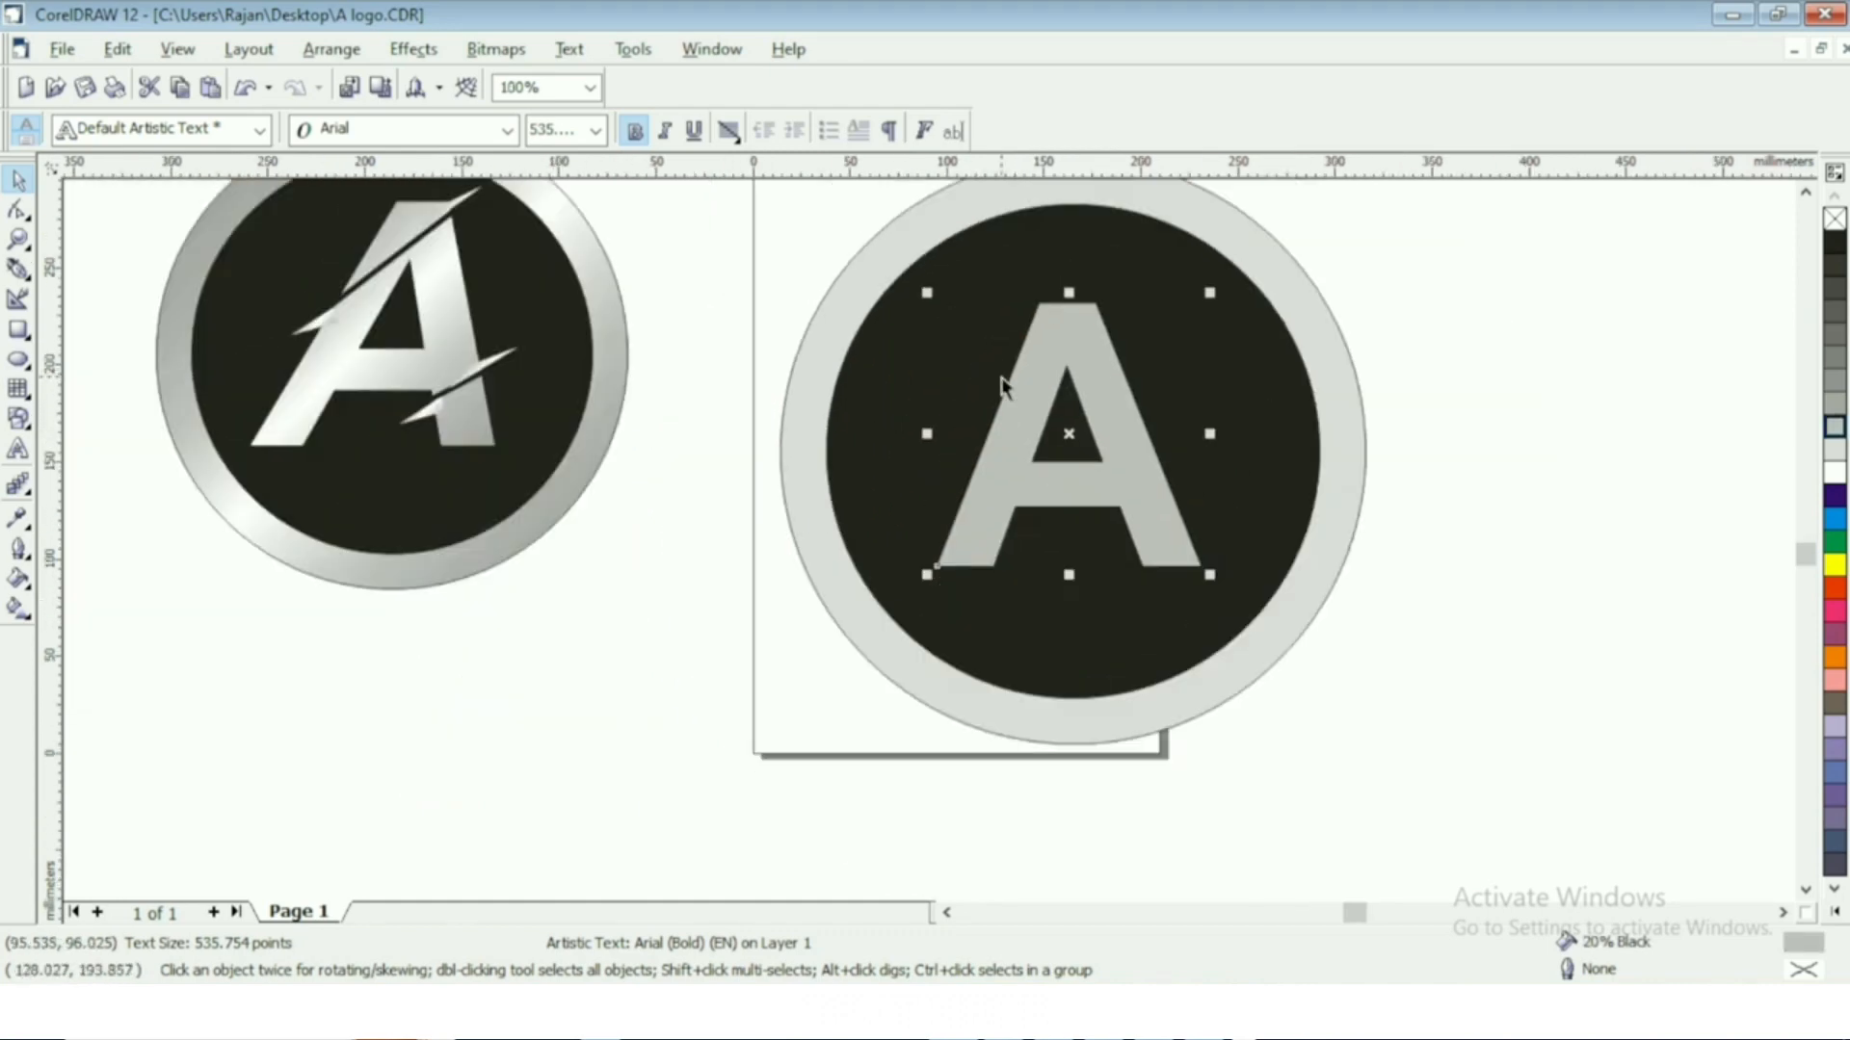
{"action": "left_click", "coordinate": [1069, 434]}
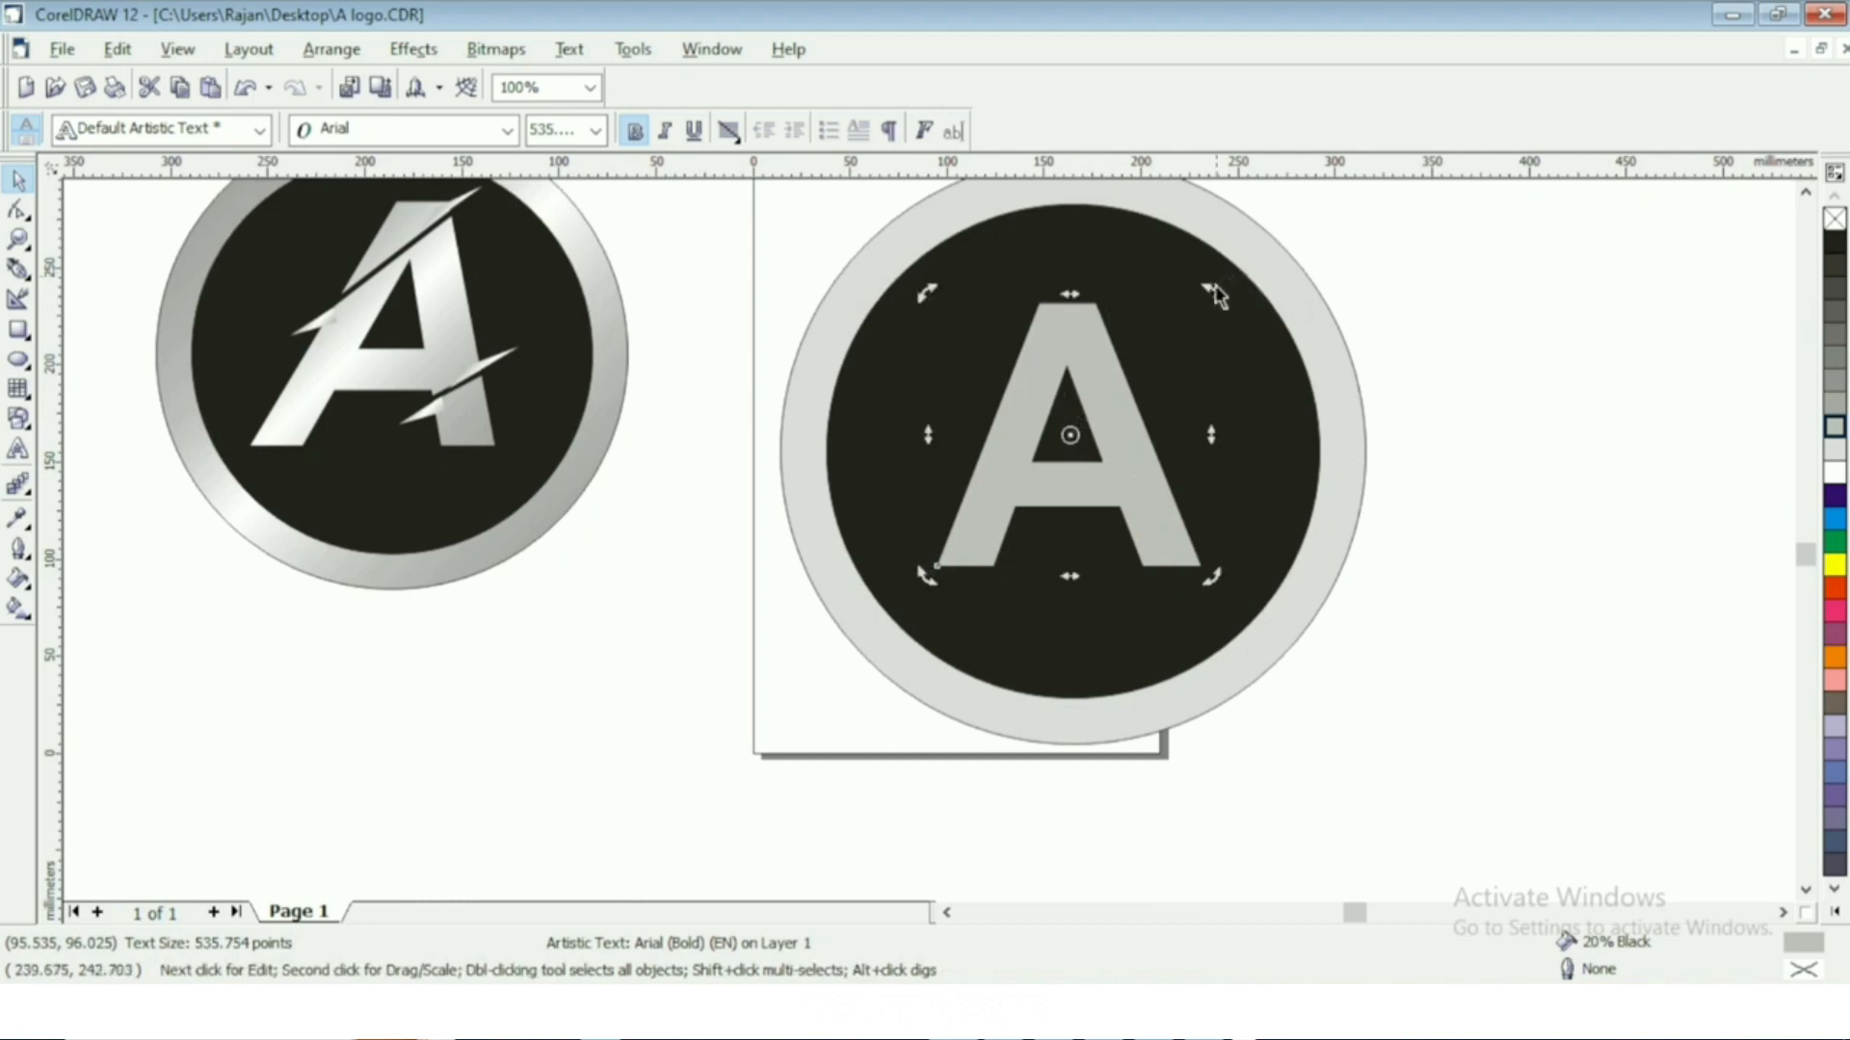
{"action": "left_click_drag", "start_coordinate": [1067, 289], "coordinate": [1105, 289]}
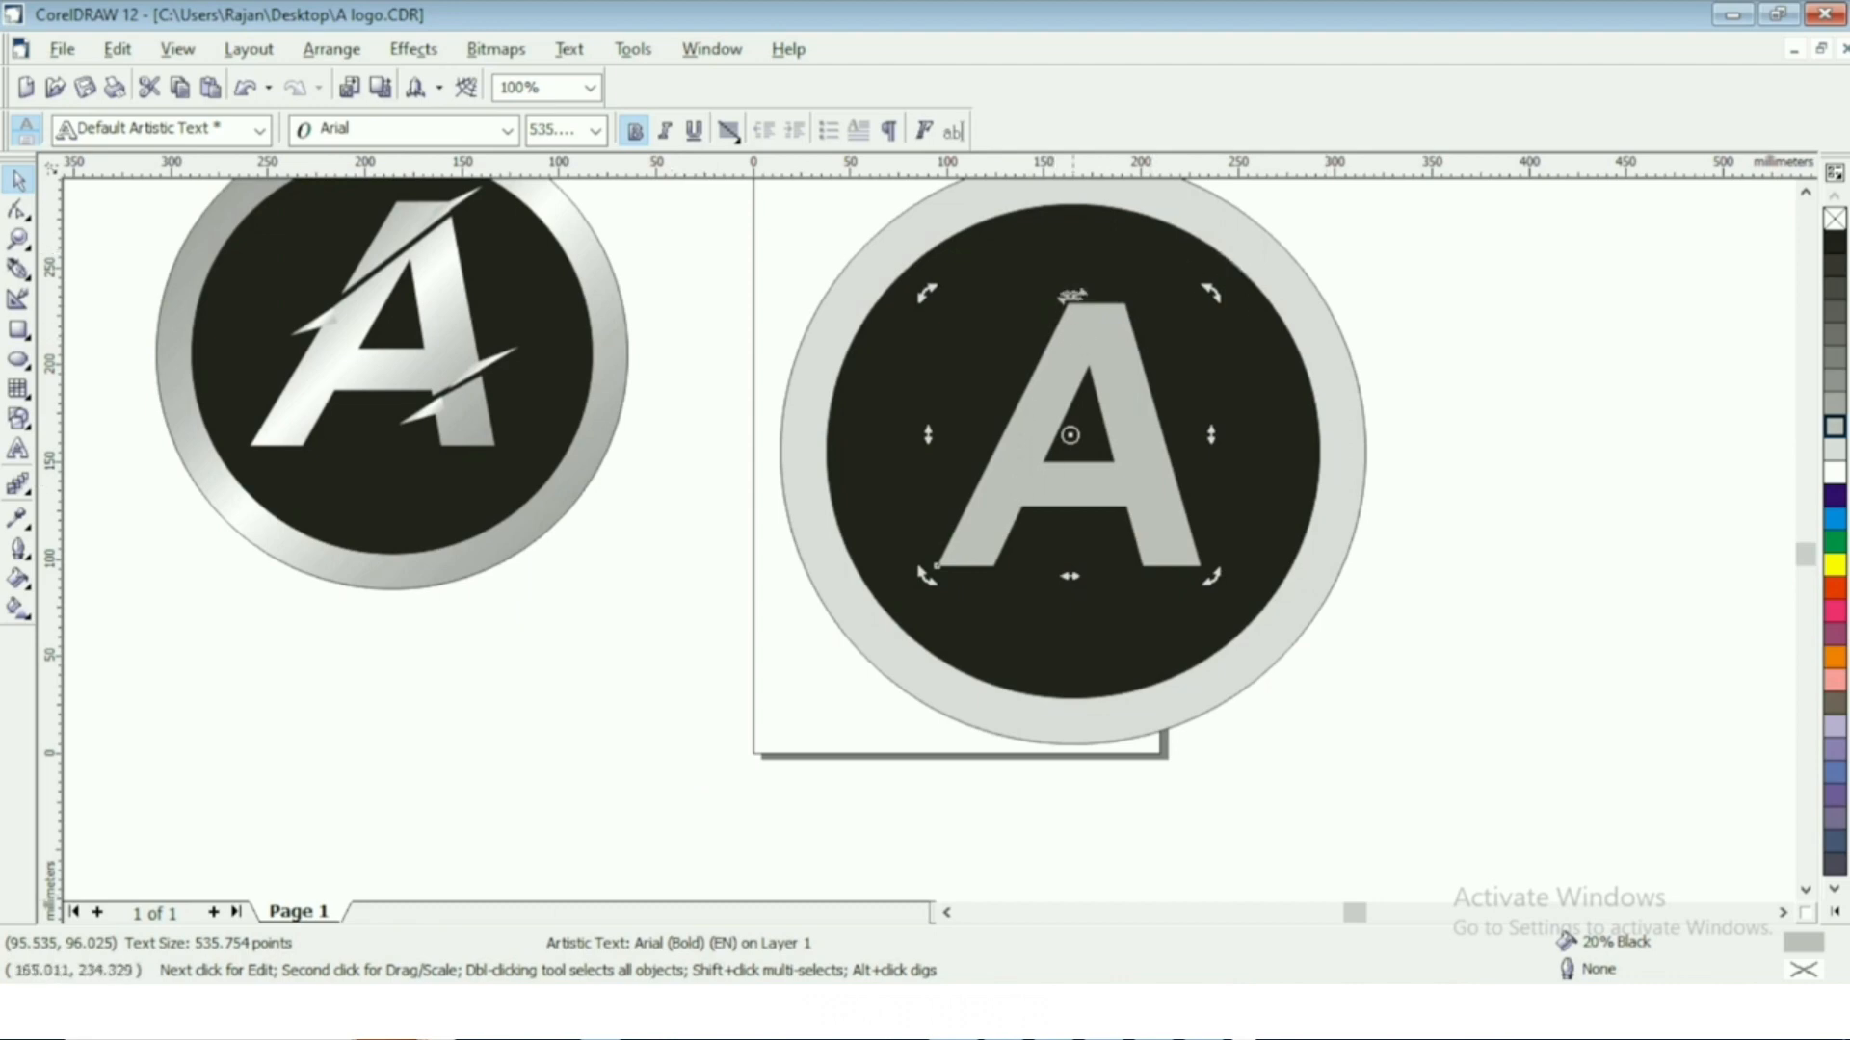
{"action": "left_click_drag", "start_coordinate": [1069, 292], "coordinate": [1094, 291]}
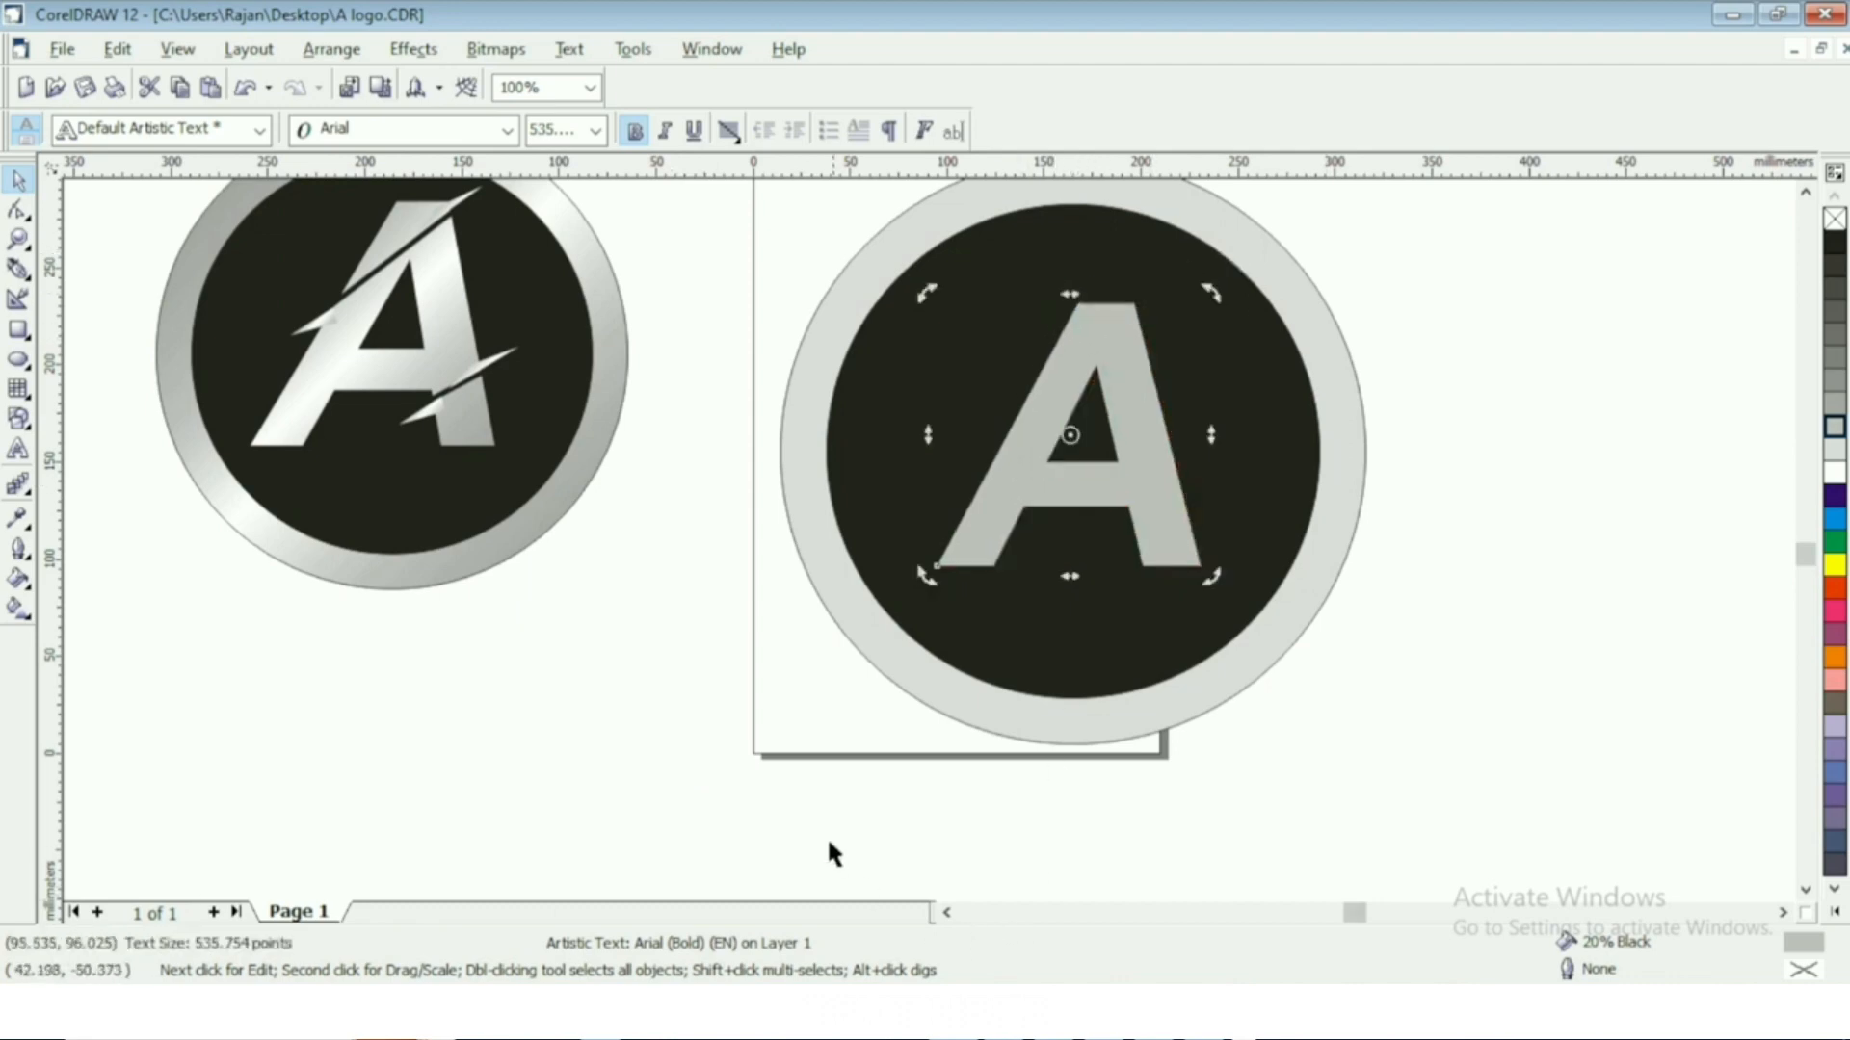
{"action": "left_click", "coordinate": [712, 800]}
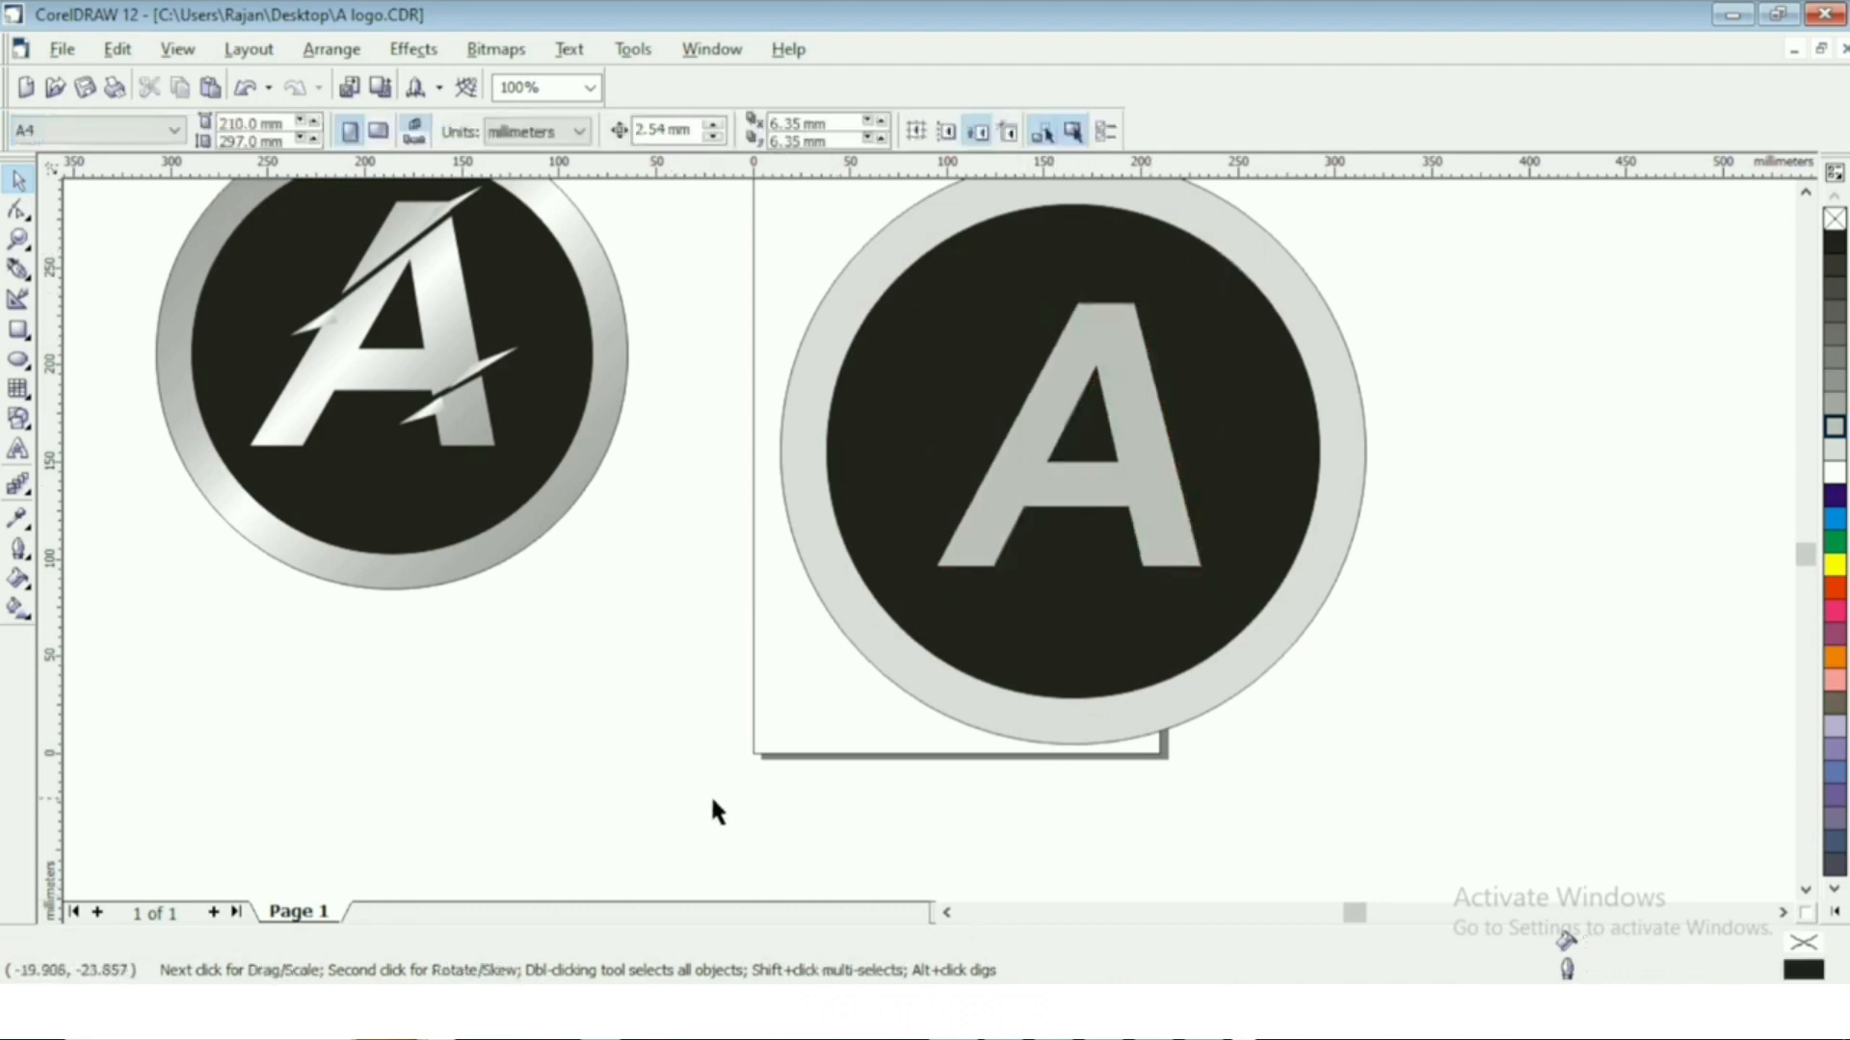
Draw a slanted black line about 110 mm wide across the upper part of the A with a 2.822 mm outline.
{"action": "left_click", "coordinate": [18, 270]}
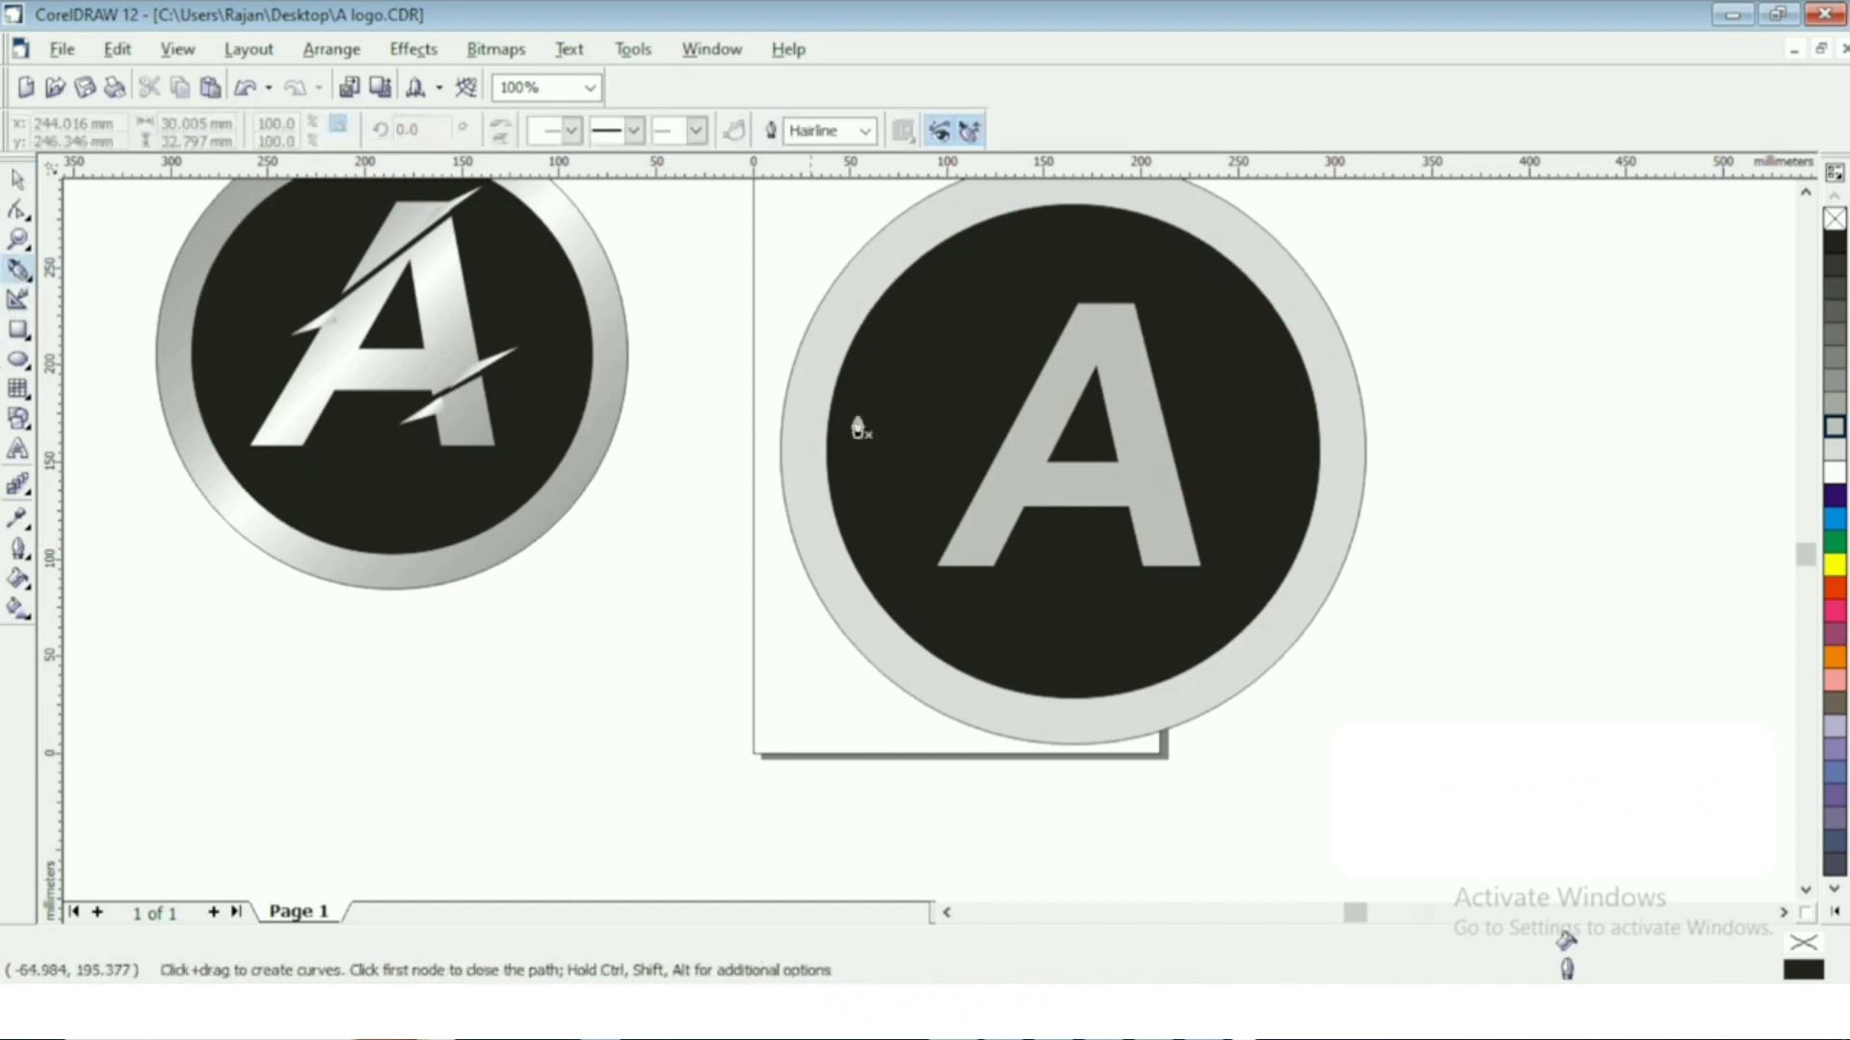
{"action": "left_click", "coordinate": [1177, 330]}
{"action": "left_click", "coordinate": [962, 416]}
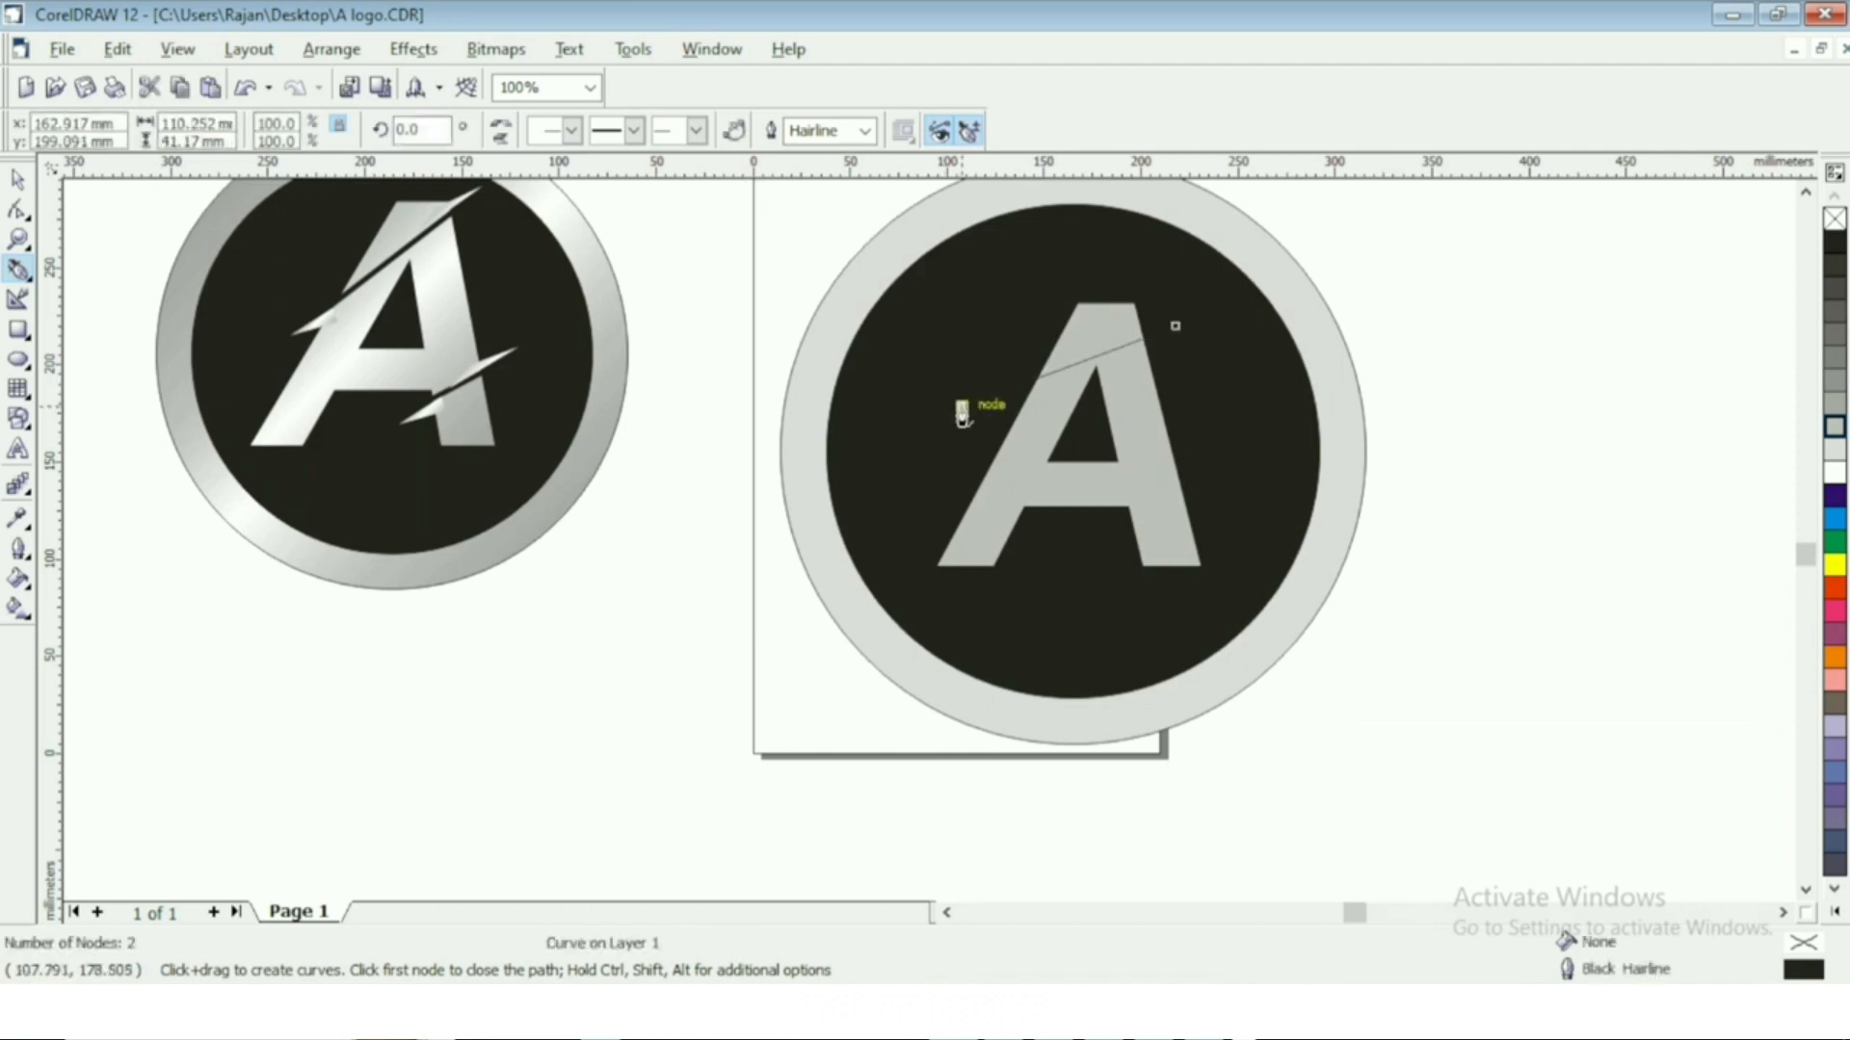
{"action": "left_click", "coordinate": [865, 130]}
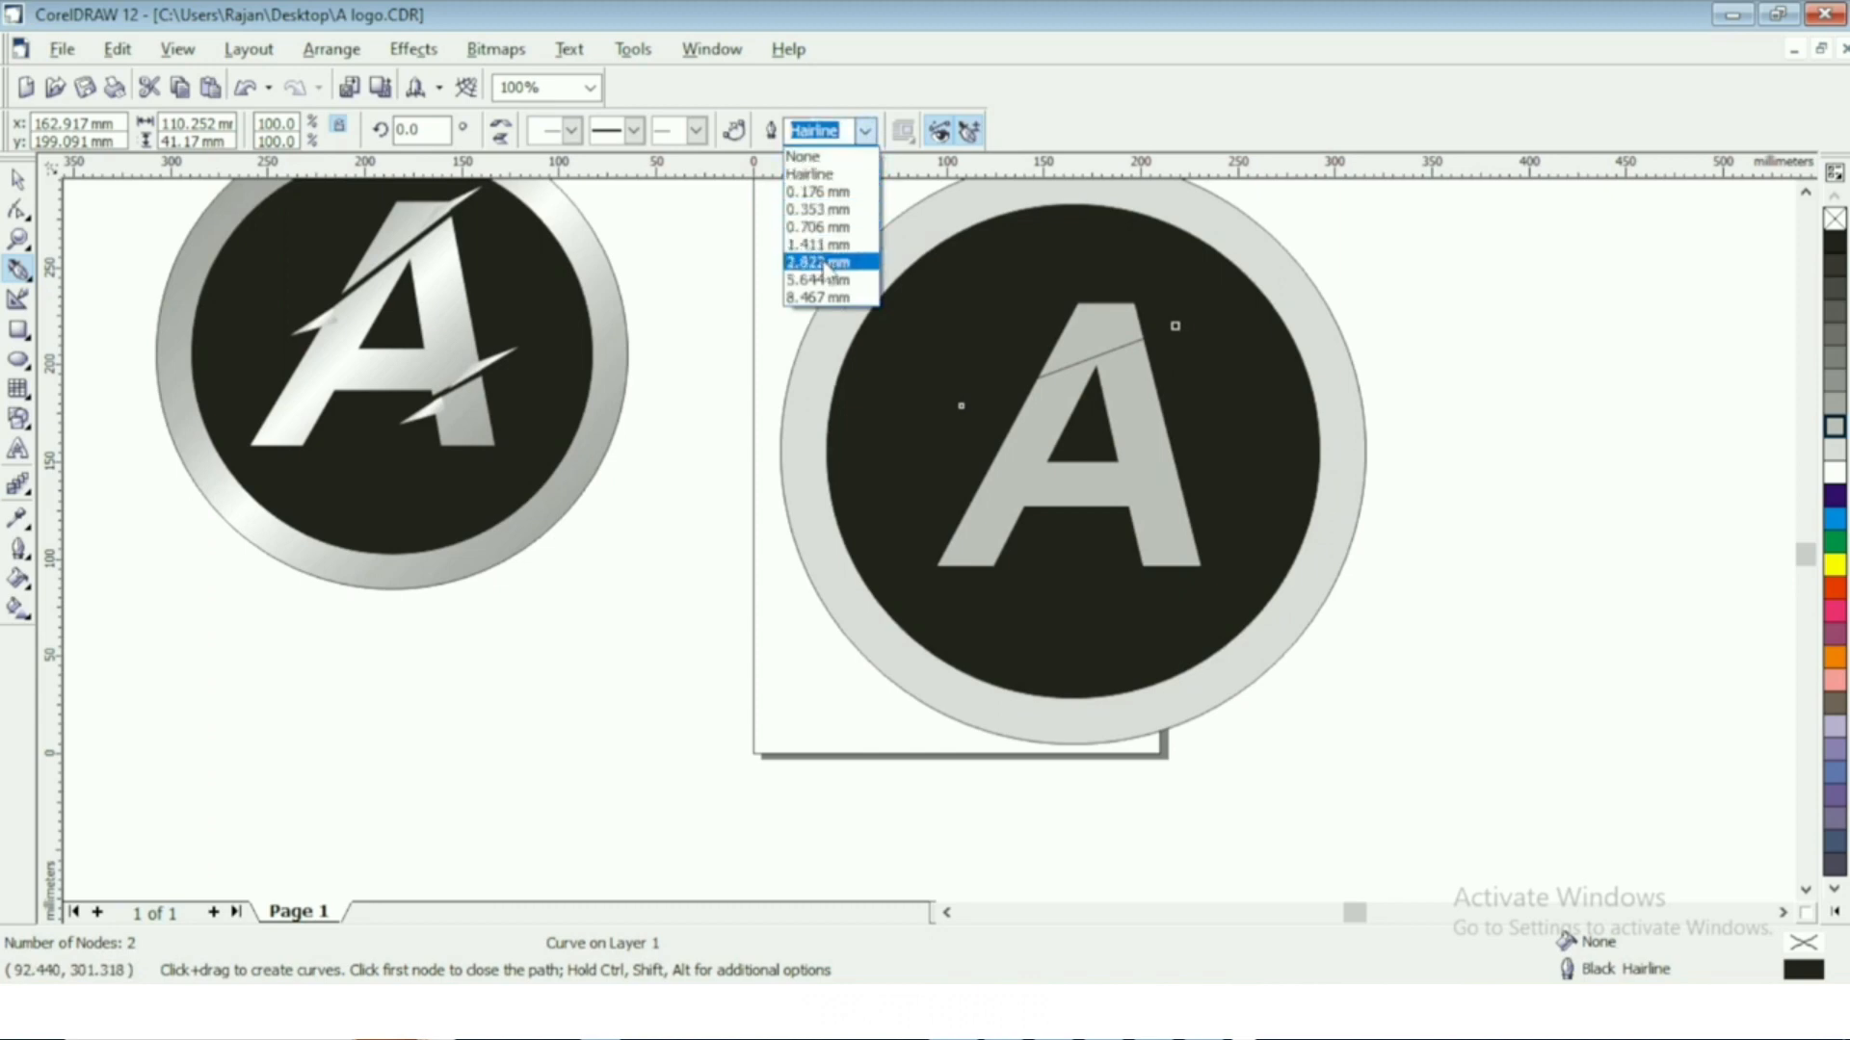
{"action": "left_click", "coordinate": [819, 262]}
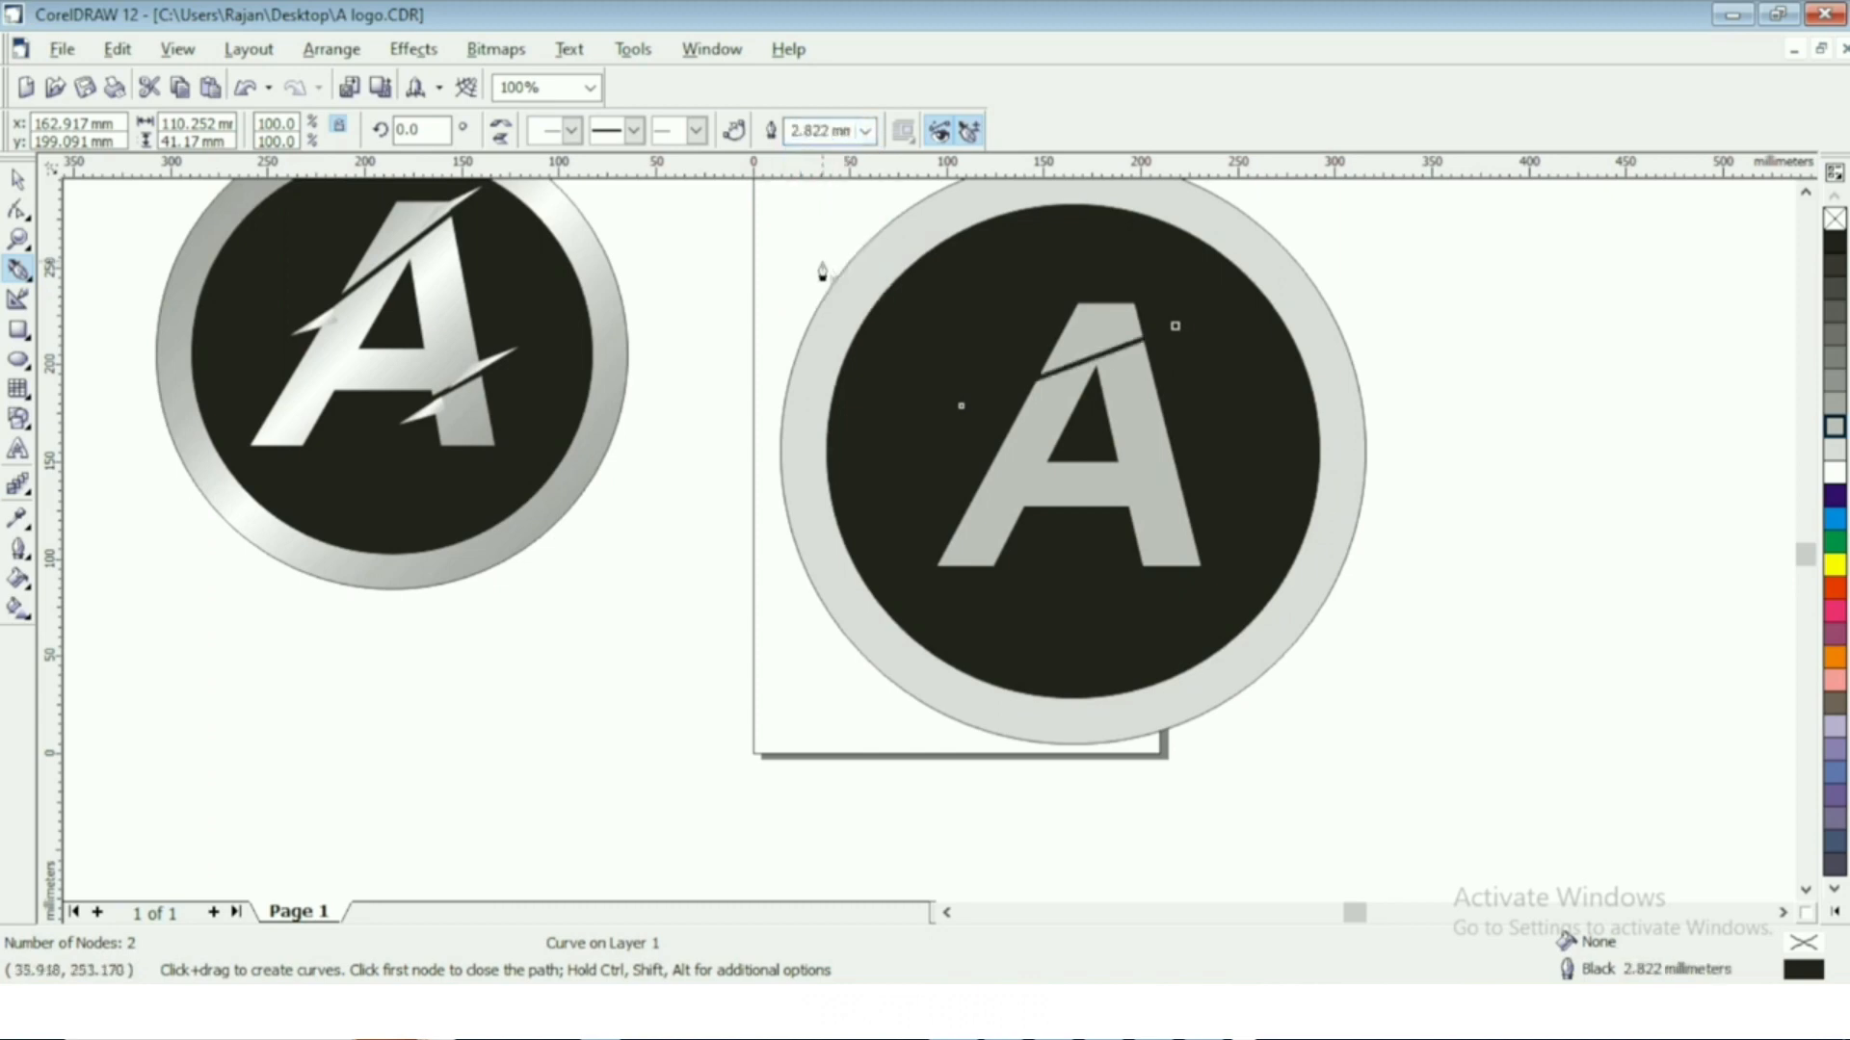
{"action": "left_click", "coordinate": [1334, 787]}
{"action": "left_click", "coordinate": [1016, 814]}
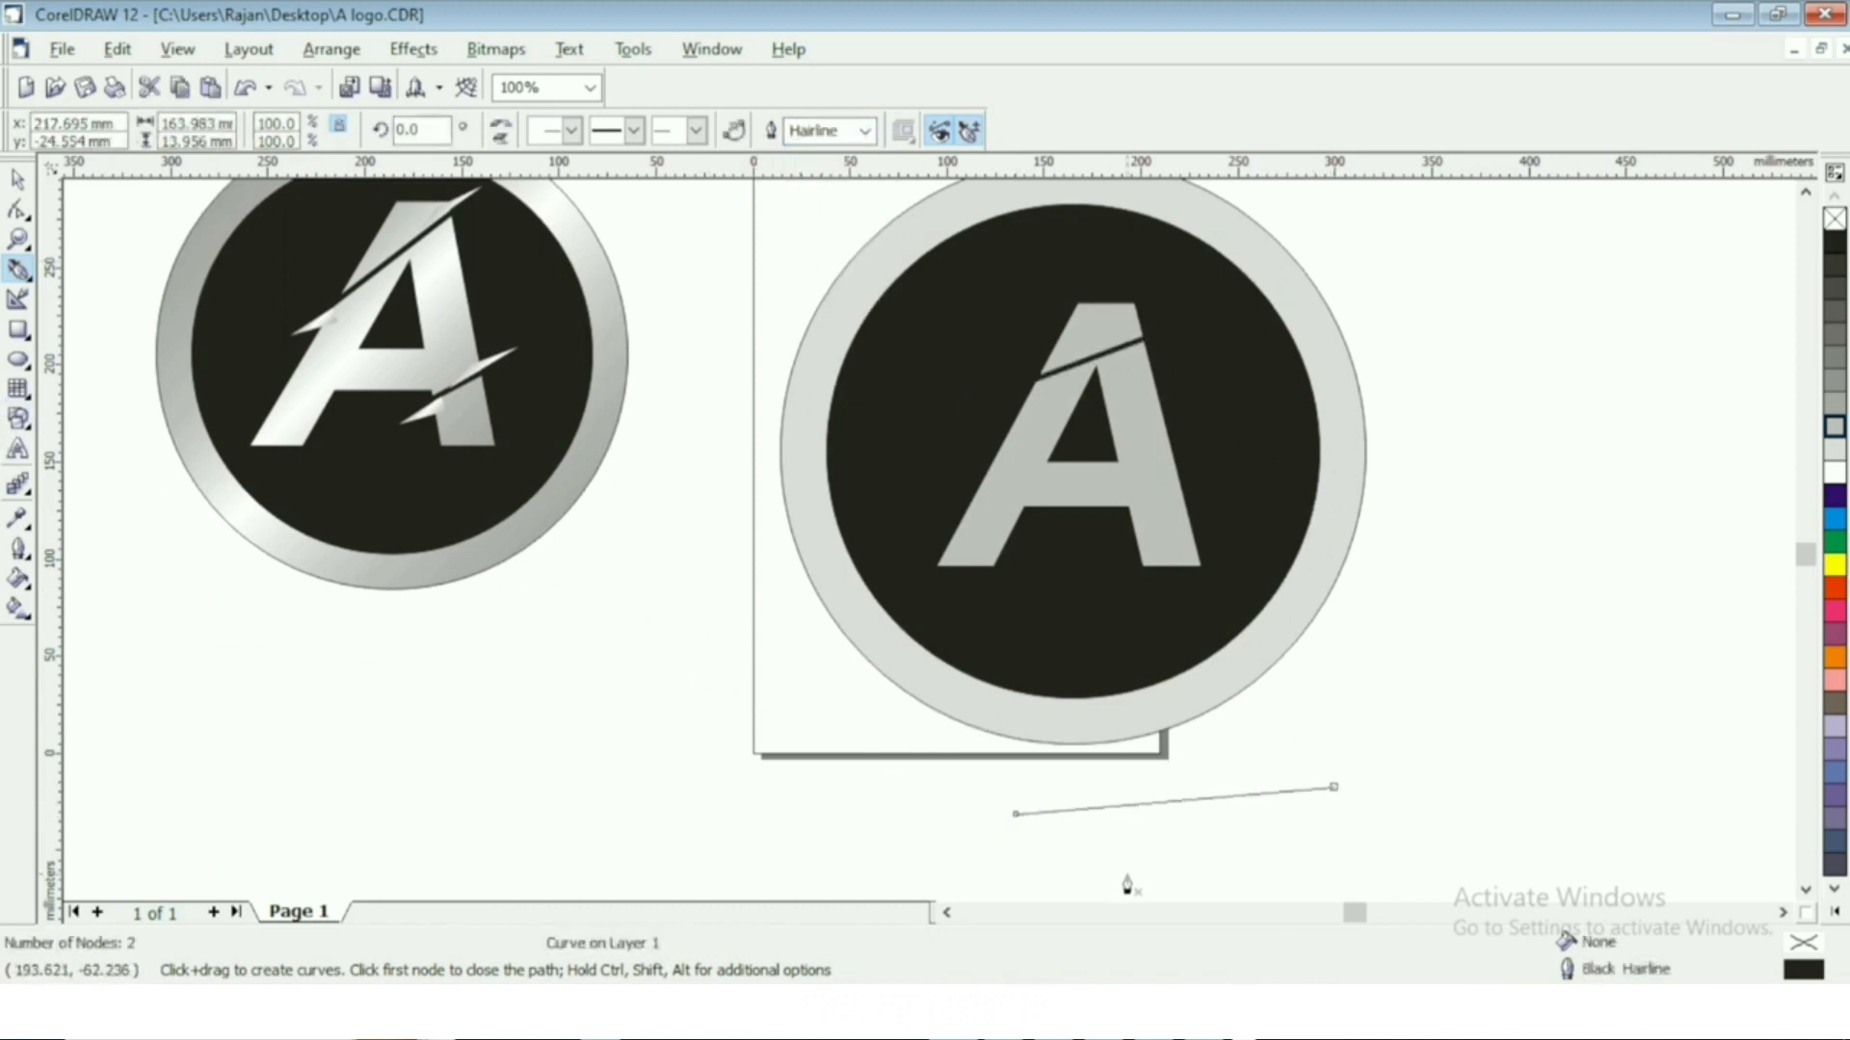
{"action": "key", "text": "Delete"}
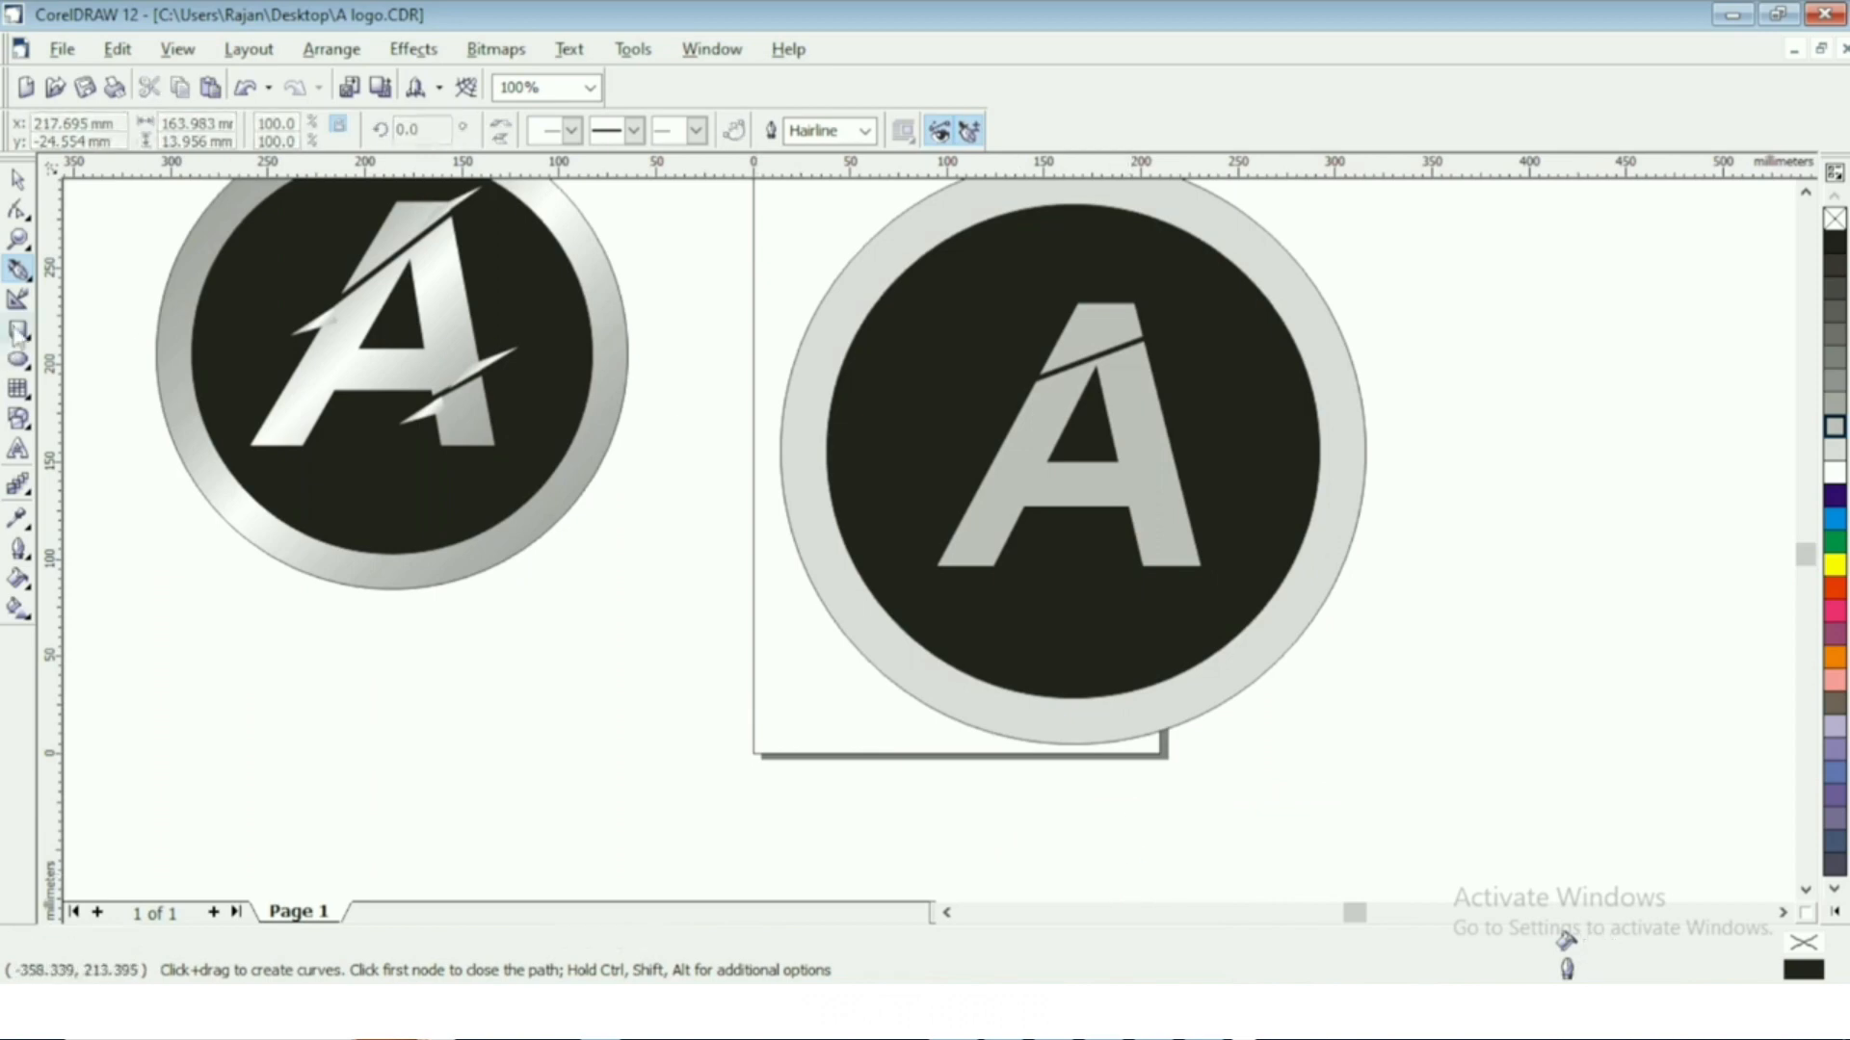
Draw a closed triangular spike about 33 mm wide and 11 mm high at the right end of the slanted cut, filled with 20% Black.
{"action": "left_click", "coordinate": [1144, 338]}
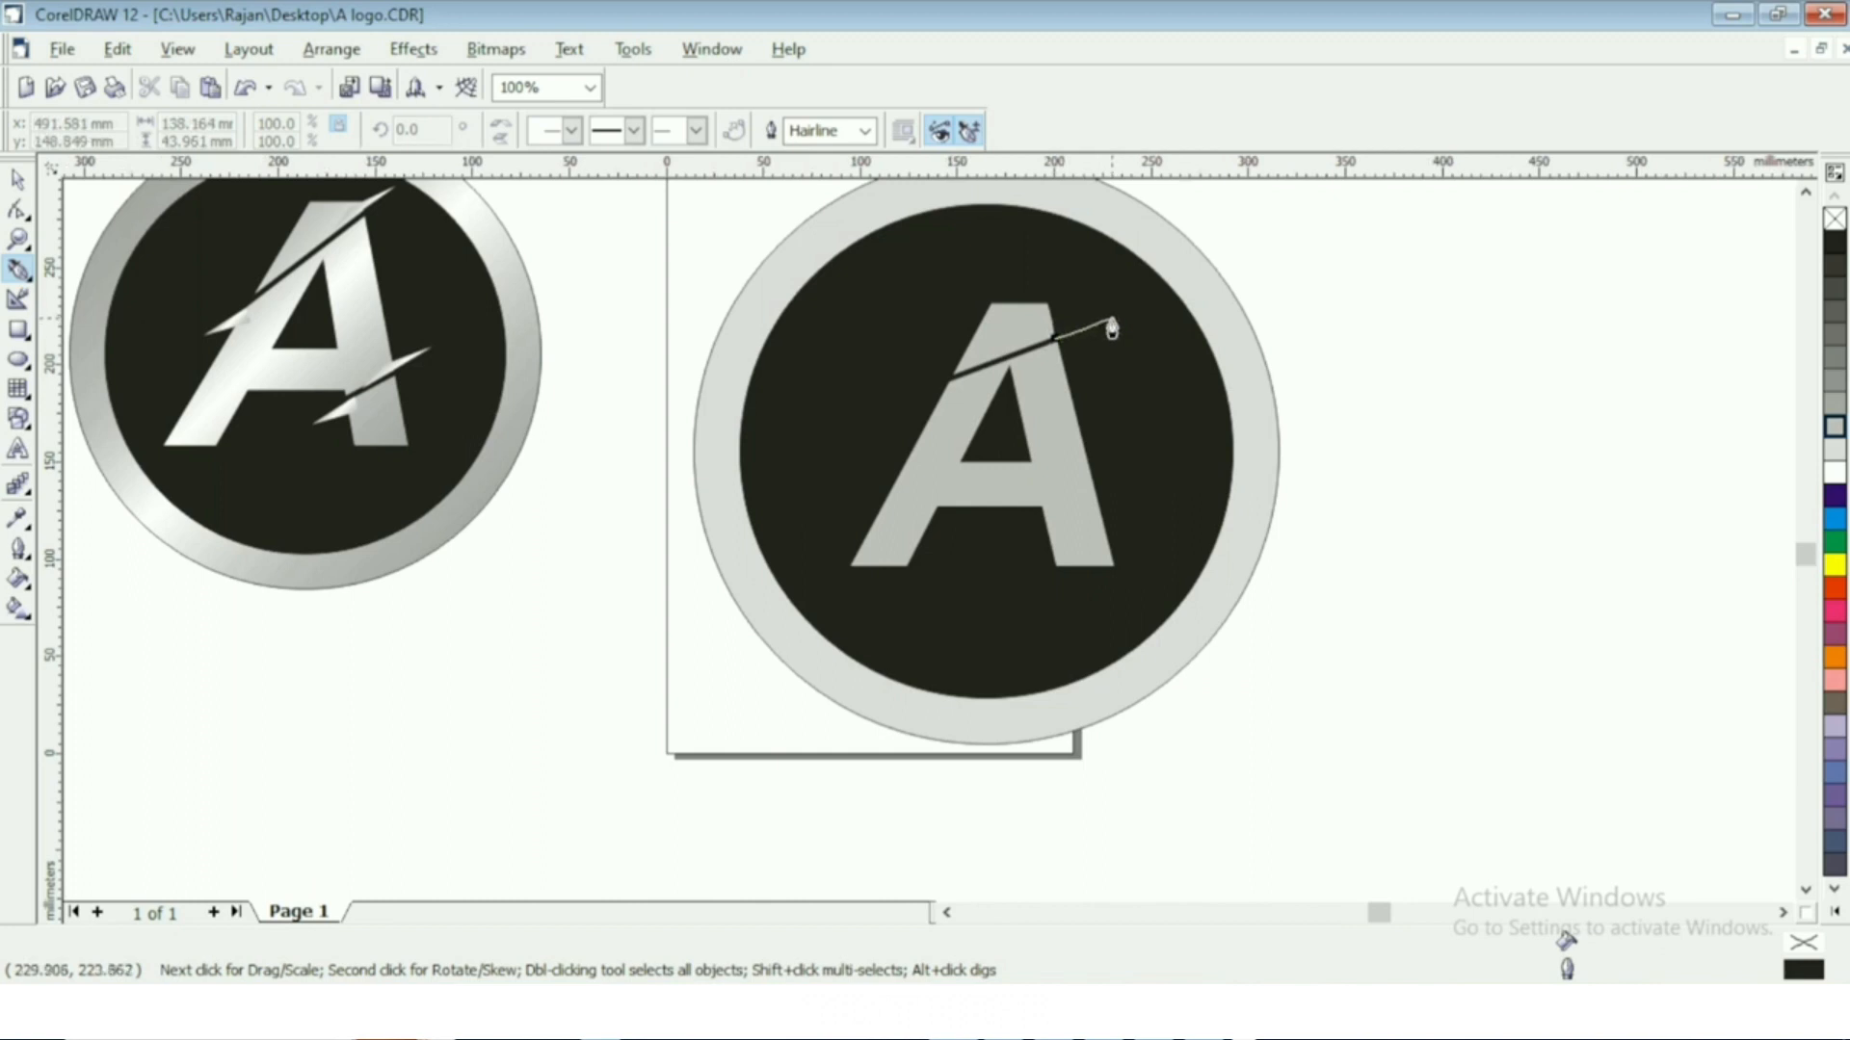
{"action": "left_click", "coordinate": [1116, 319]}
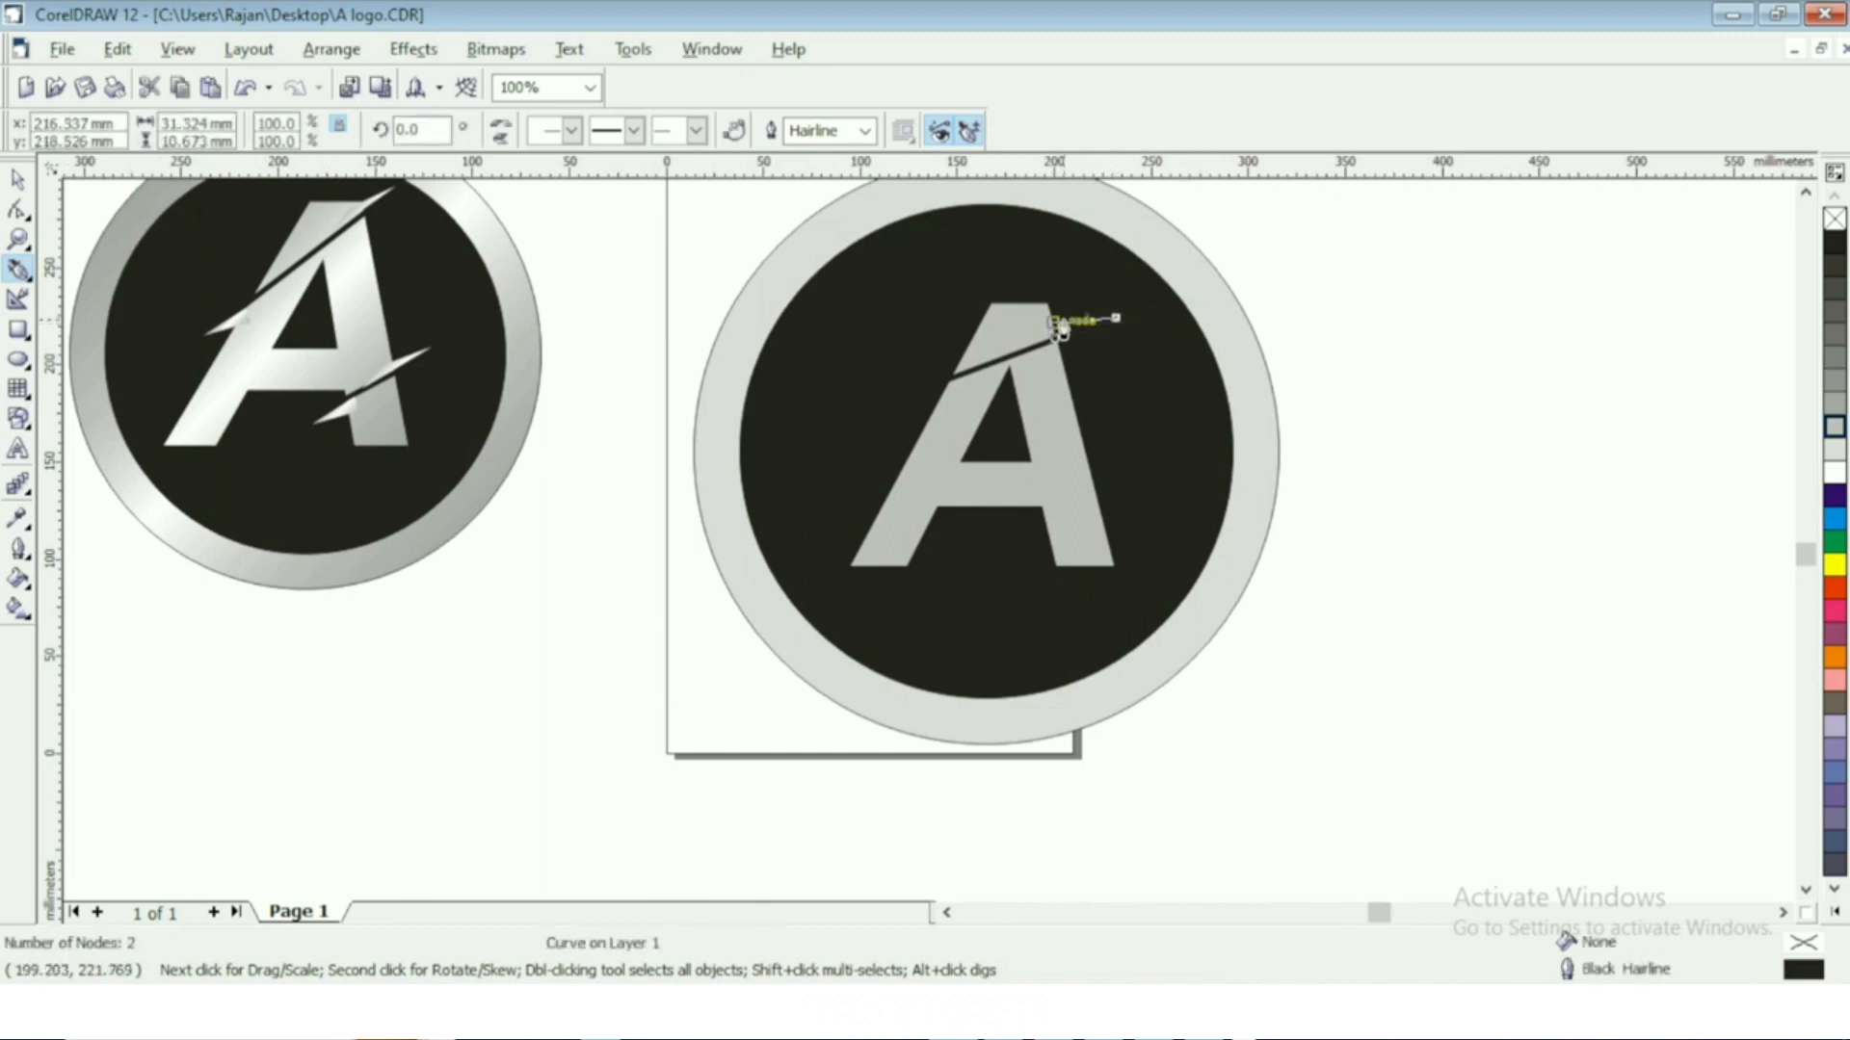
{"action": "left_click", "coordinate": [1053, 338]}
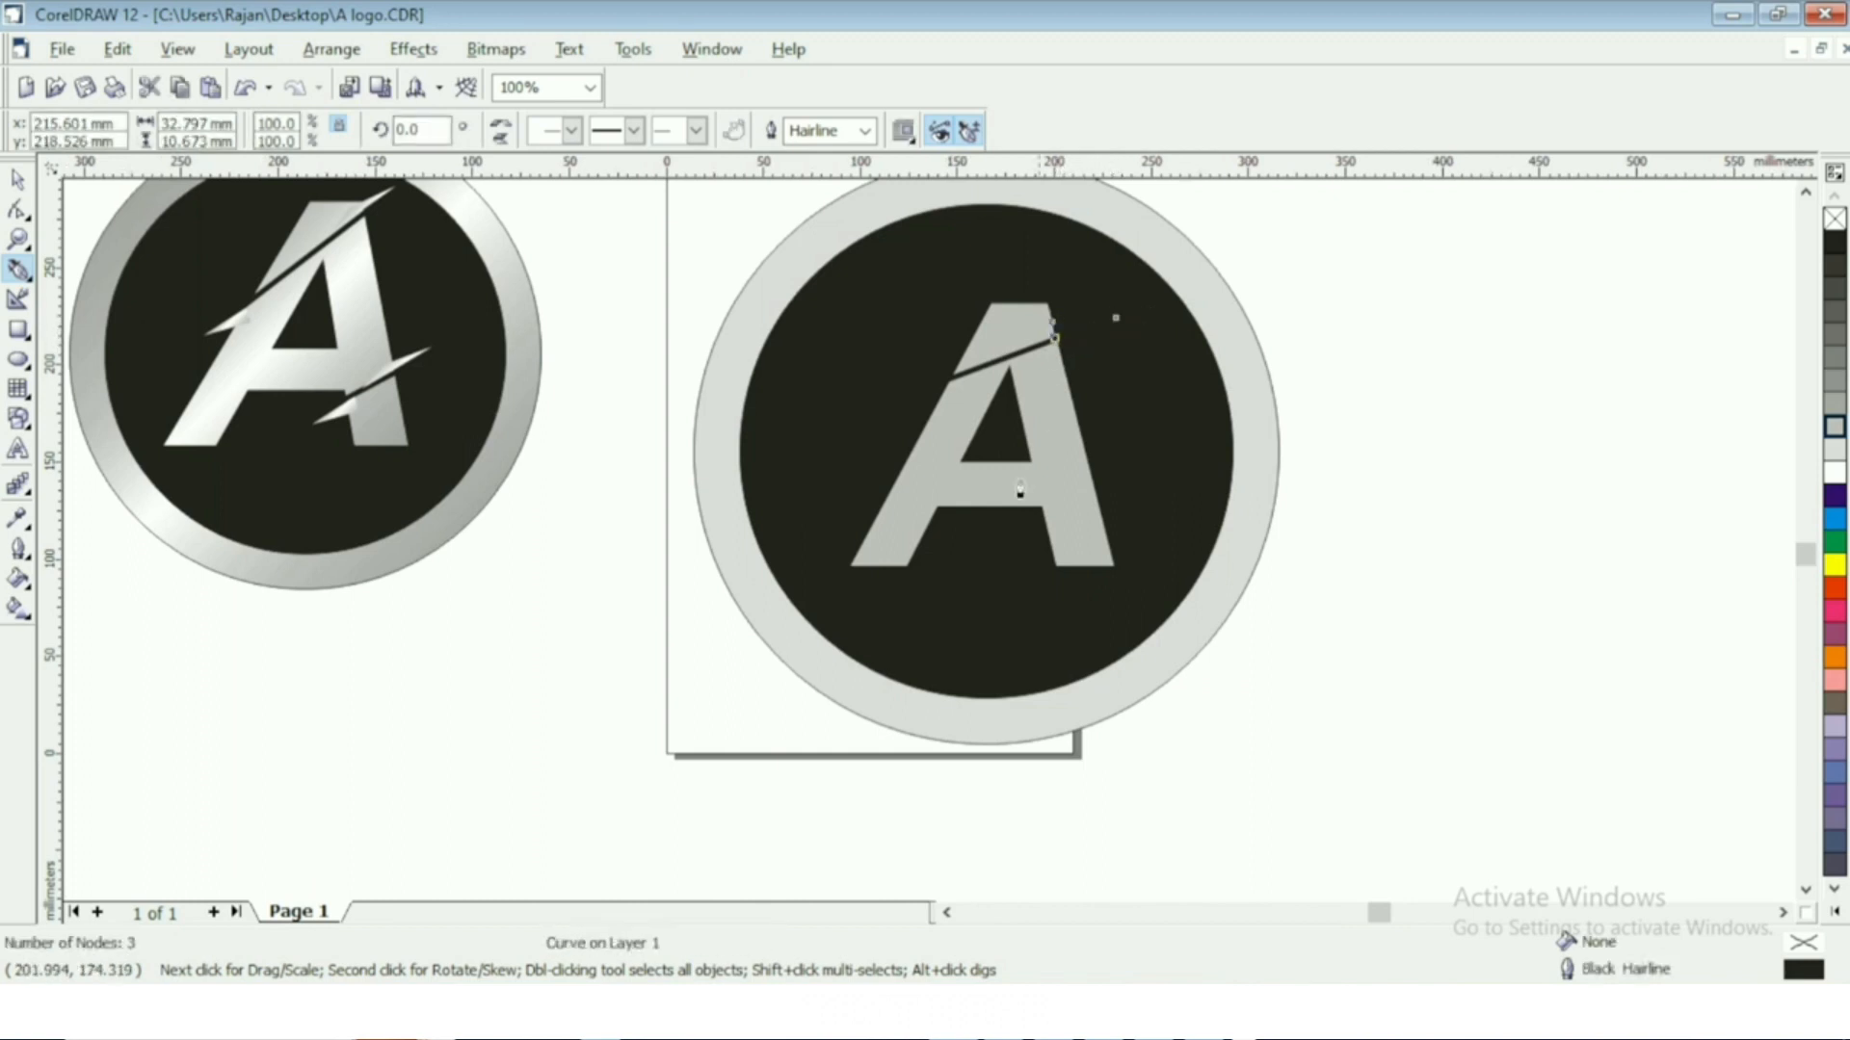
{"action": "left_click", "coordinate": [1835, 426]}
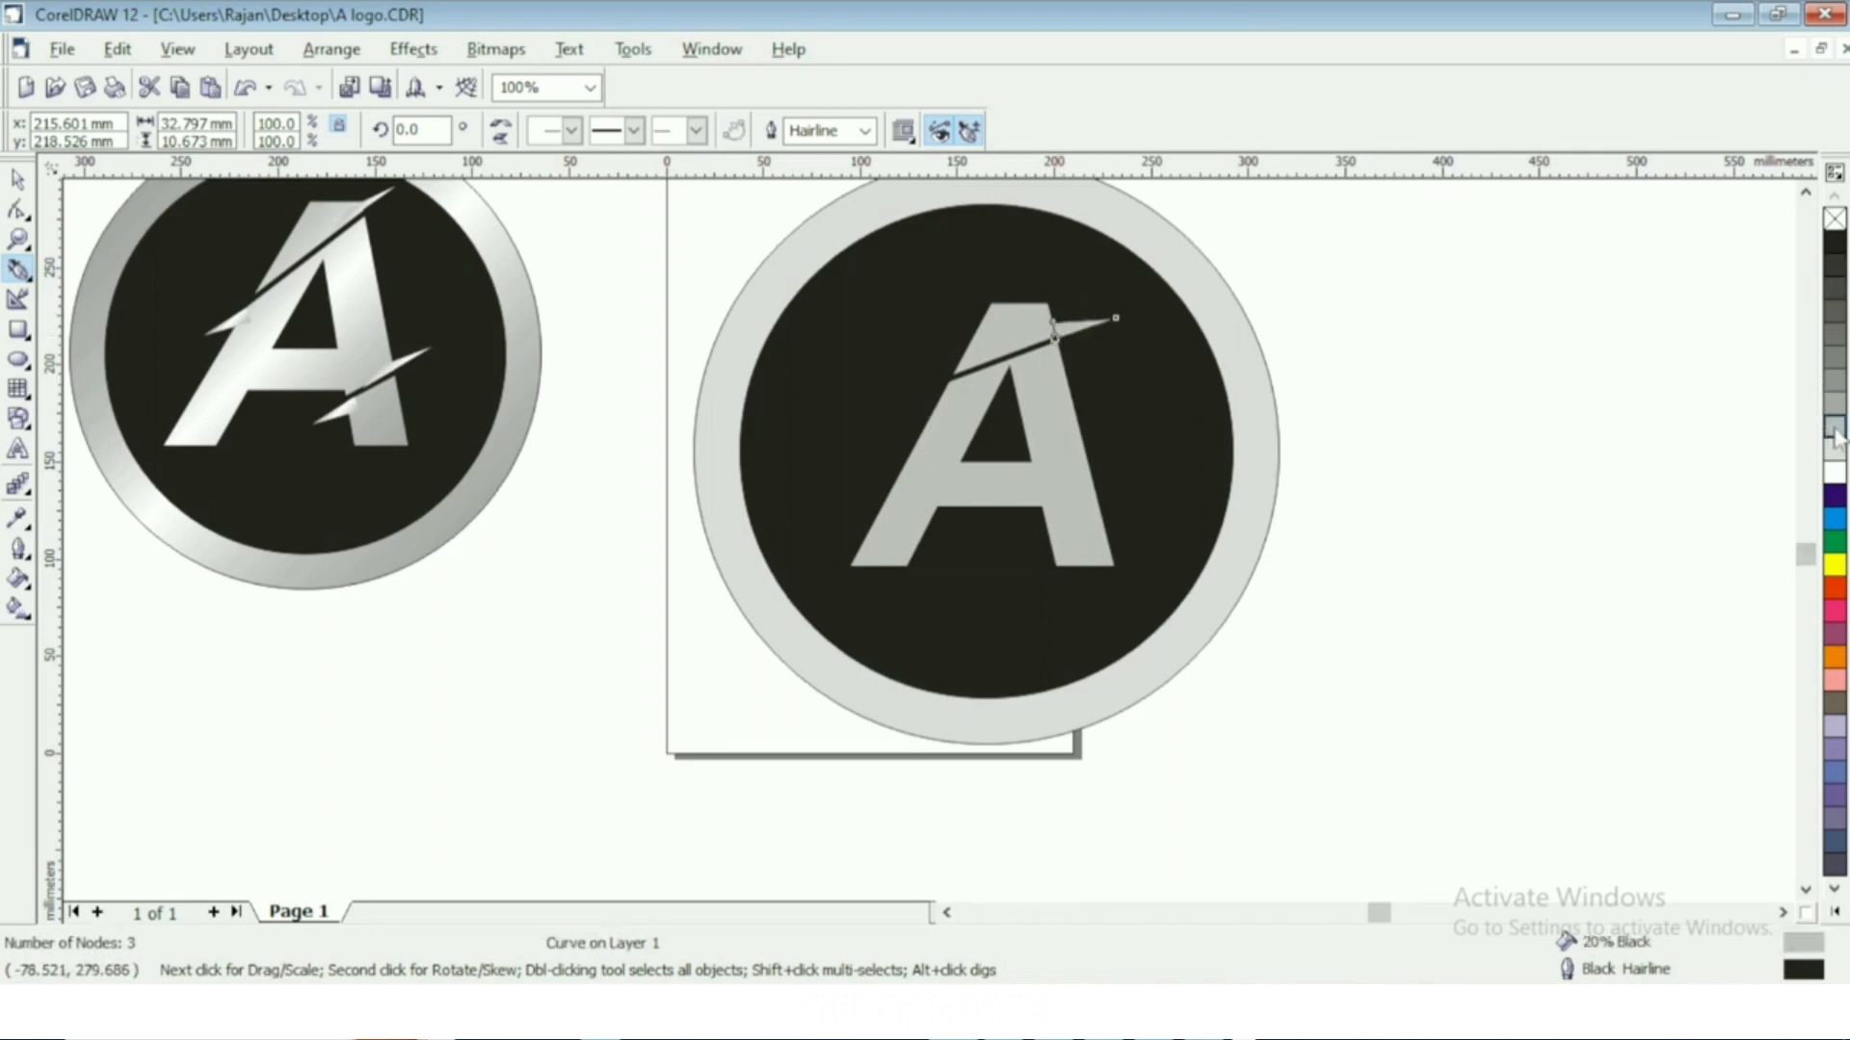
Extend the spike's inner nodes into the A along the slanted cut, making it about 47 mm wide, and nudge it up 2.54 mm.
{"action": "left_click", "coordinate": [18, 209]}
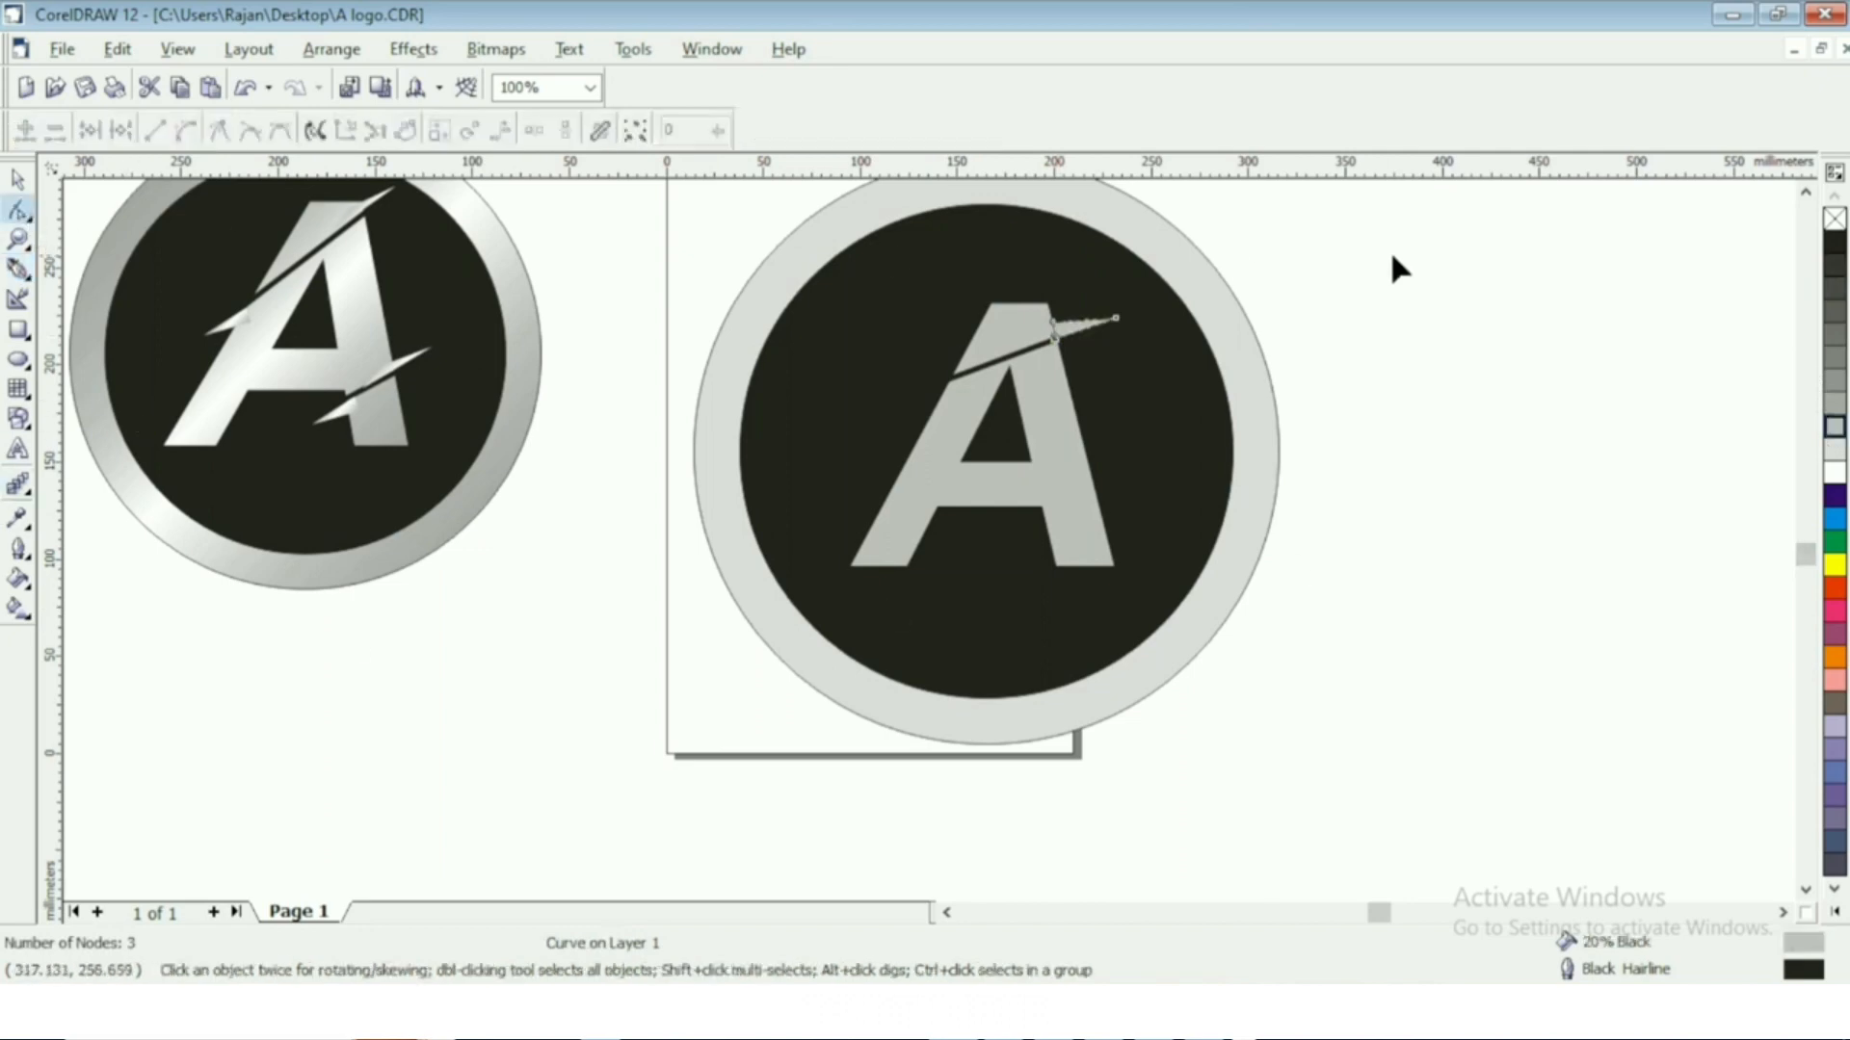
{"action": "mouse_move", "coordinate": [1053, 324]}
{"action": "left_mouse_down"}
{"action": "mouse_move", "coordinate": [1037, 321]}
{"action": "mouse_move", "coordinate": [1050, 349]}
{"action": "mouse_move", "coordinate": [1029, 343]}
{"action": "left_mouse_up"}
{"action": "scroll", "coordinate": [1039, 349], "scroll_direction": "up", "scroll_amount": 1}
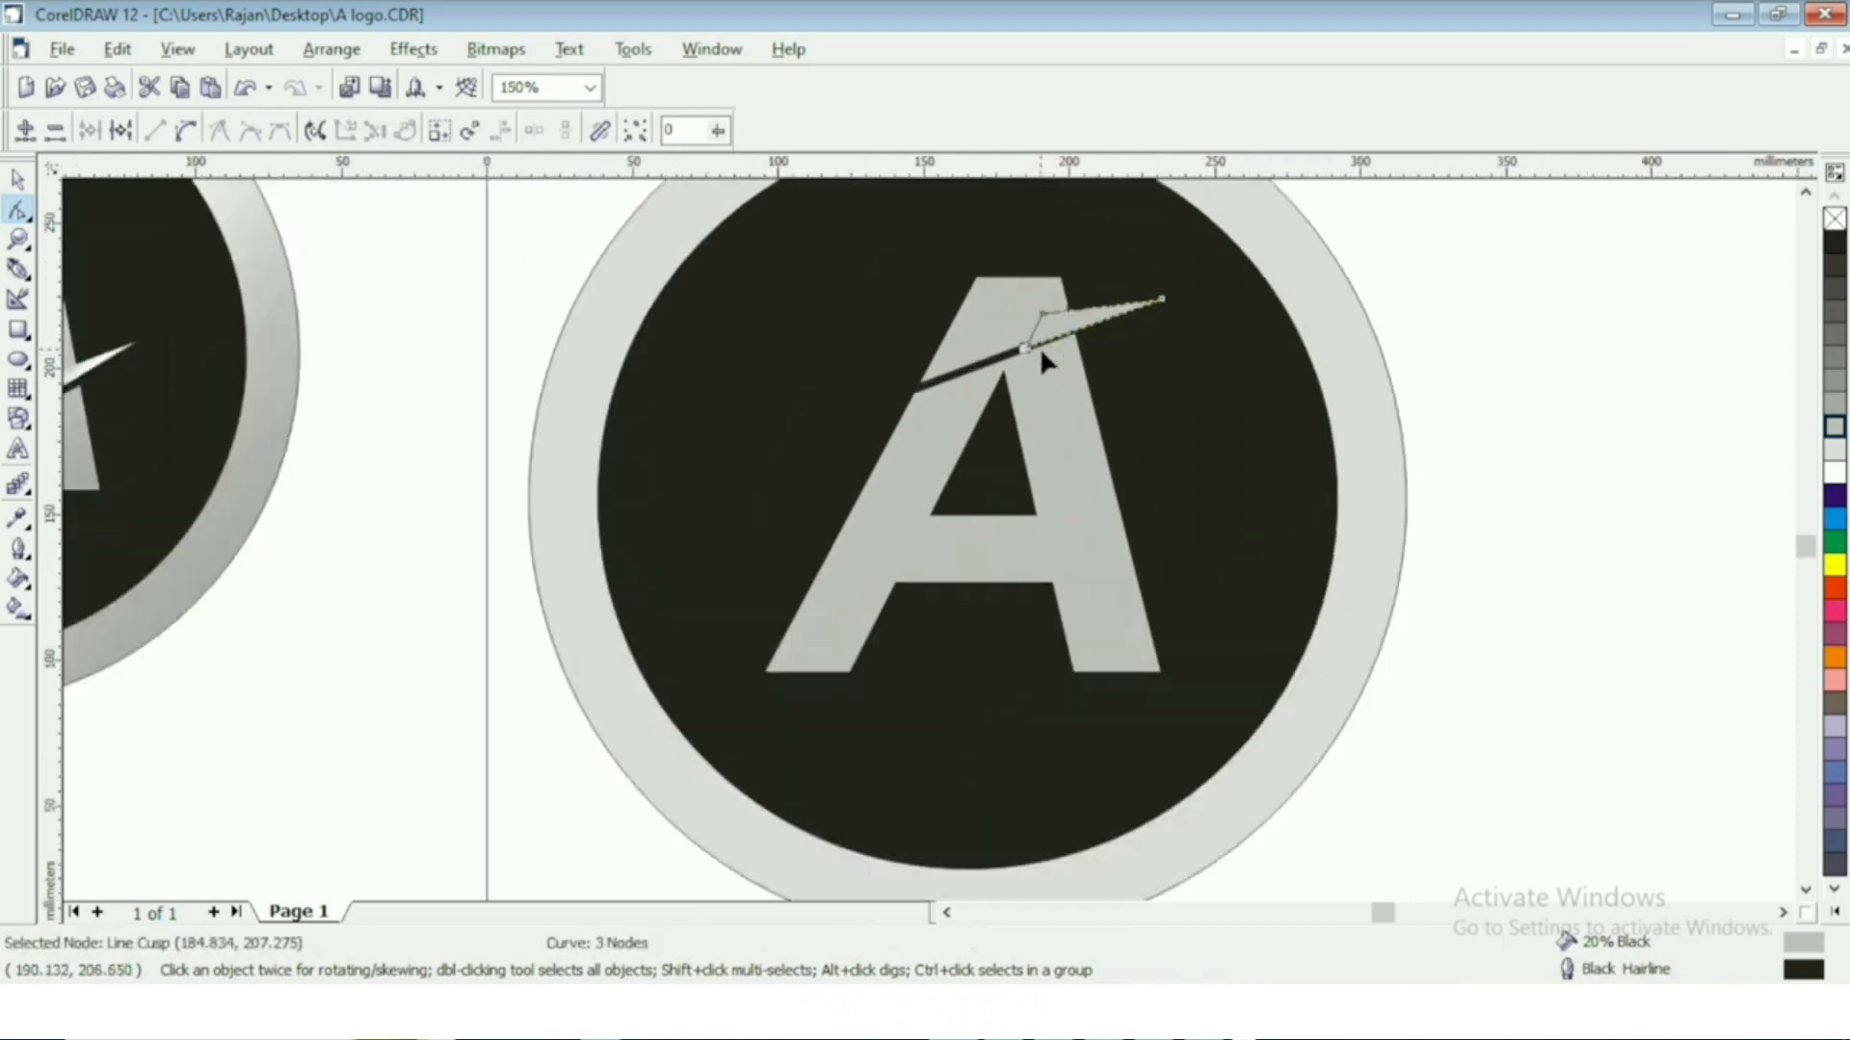
{"action": "scroll", "coordinate": [1041, 352], "scroll_direction": "up", "scroll_amount": 1}
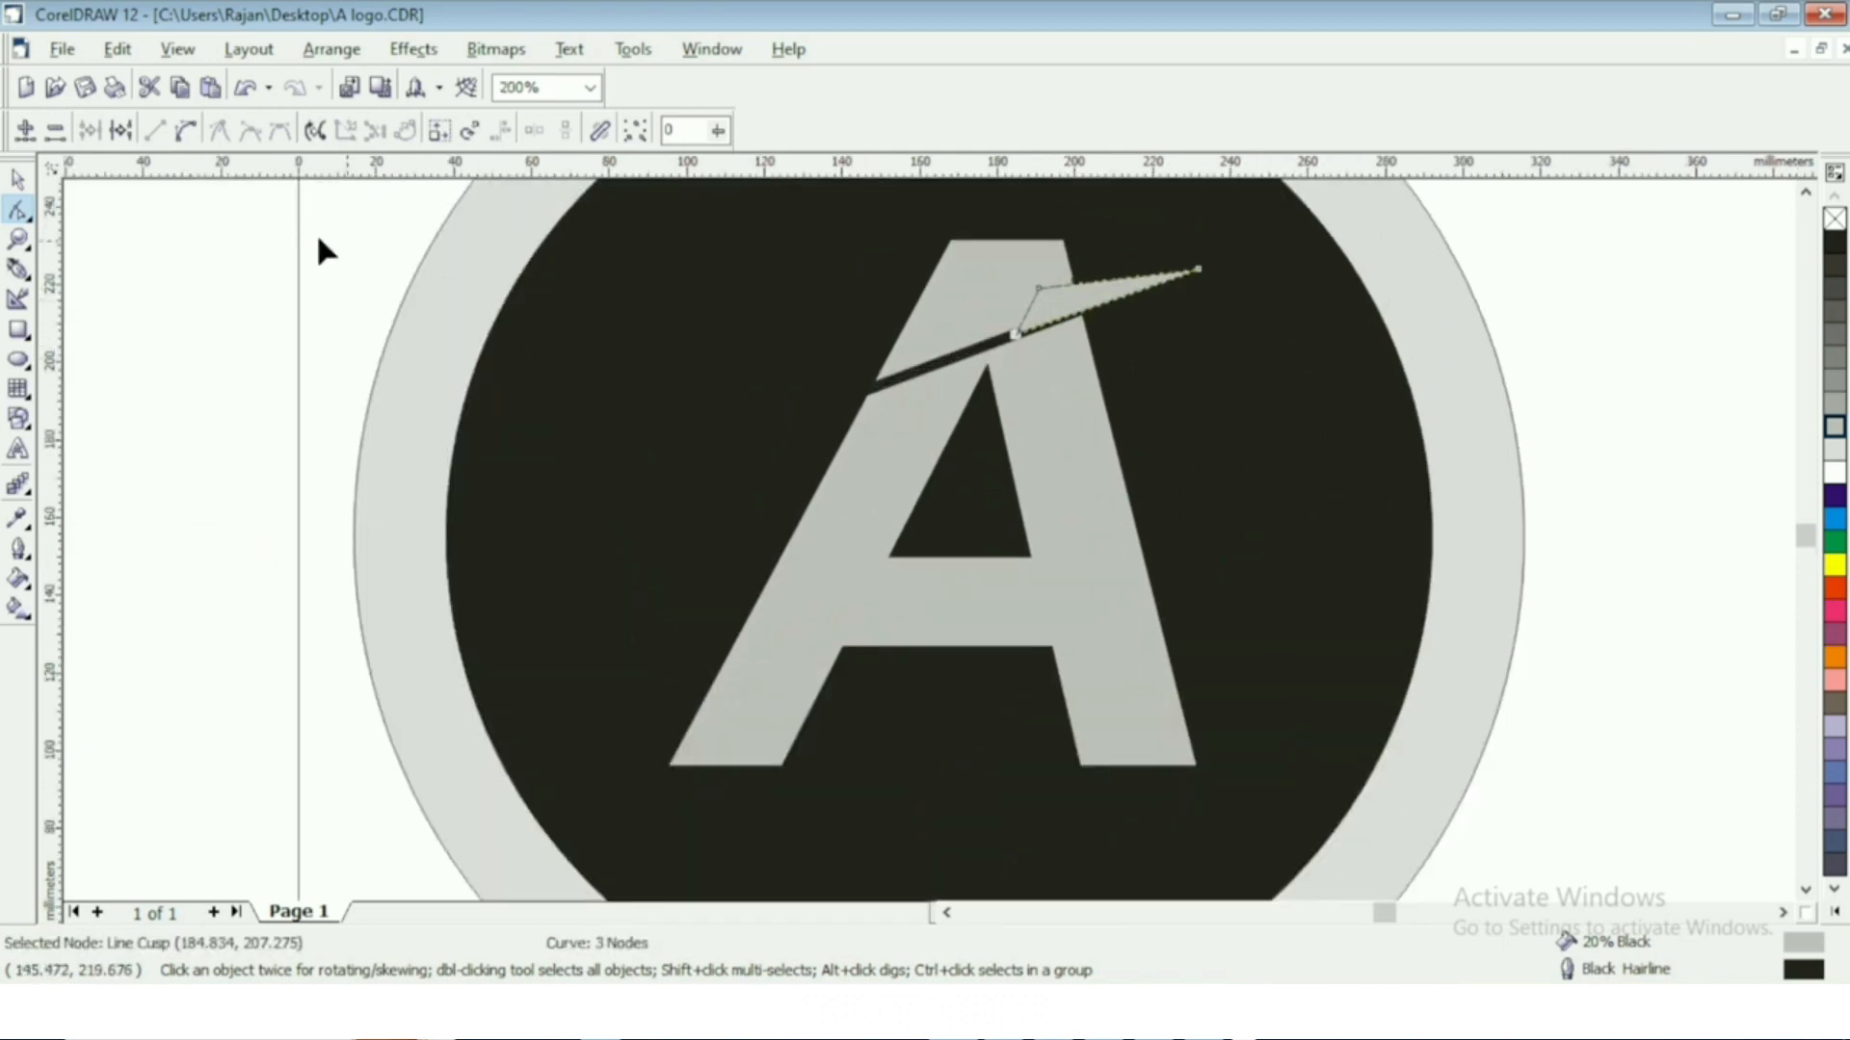
{"action": "left_click", "coordinate": [19, 210]}
{"action": "left_click", "coordinate": [18, 180]}
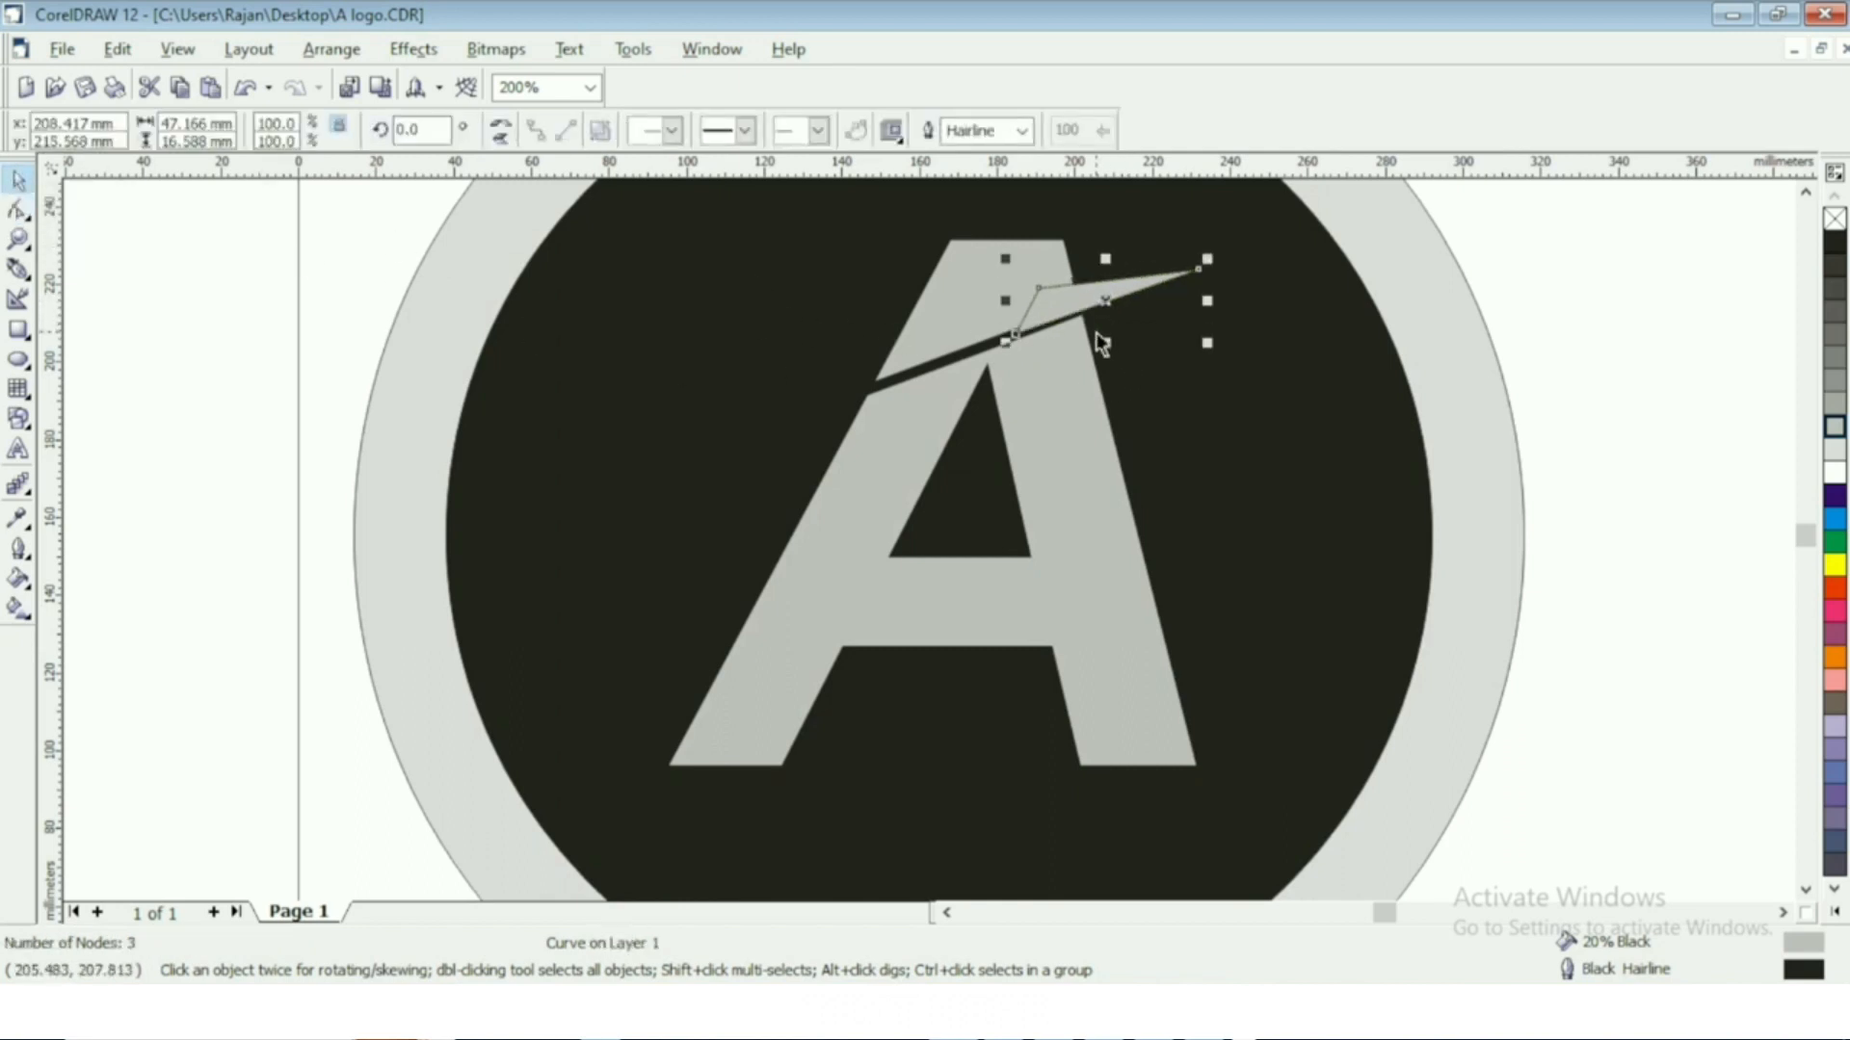
{"action": "key", "text": "Up"}
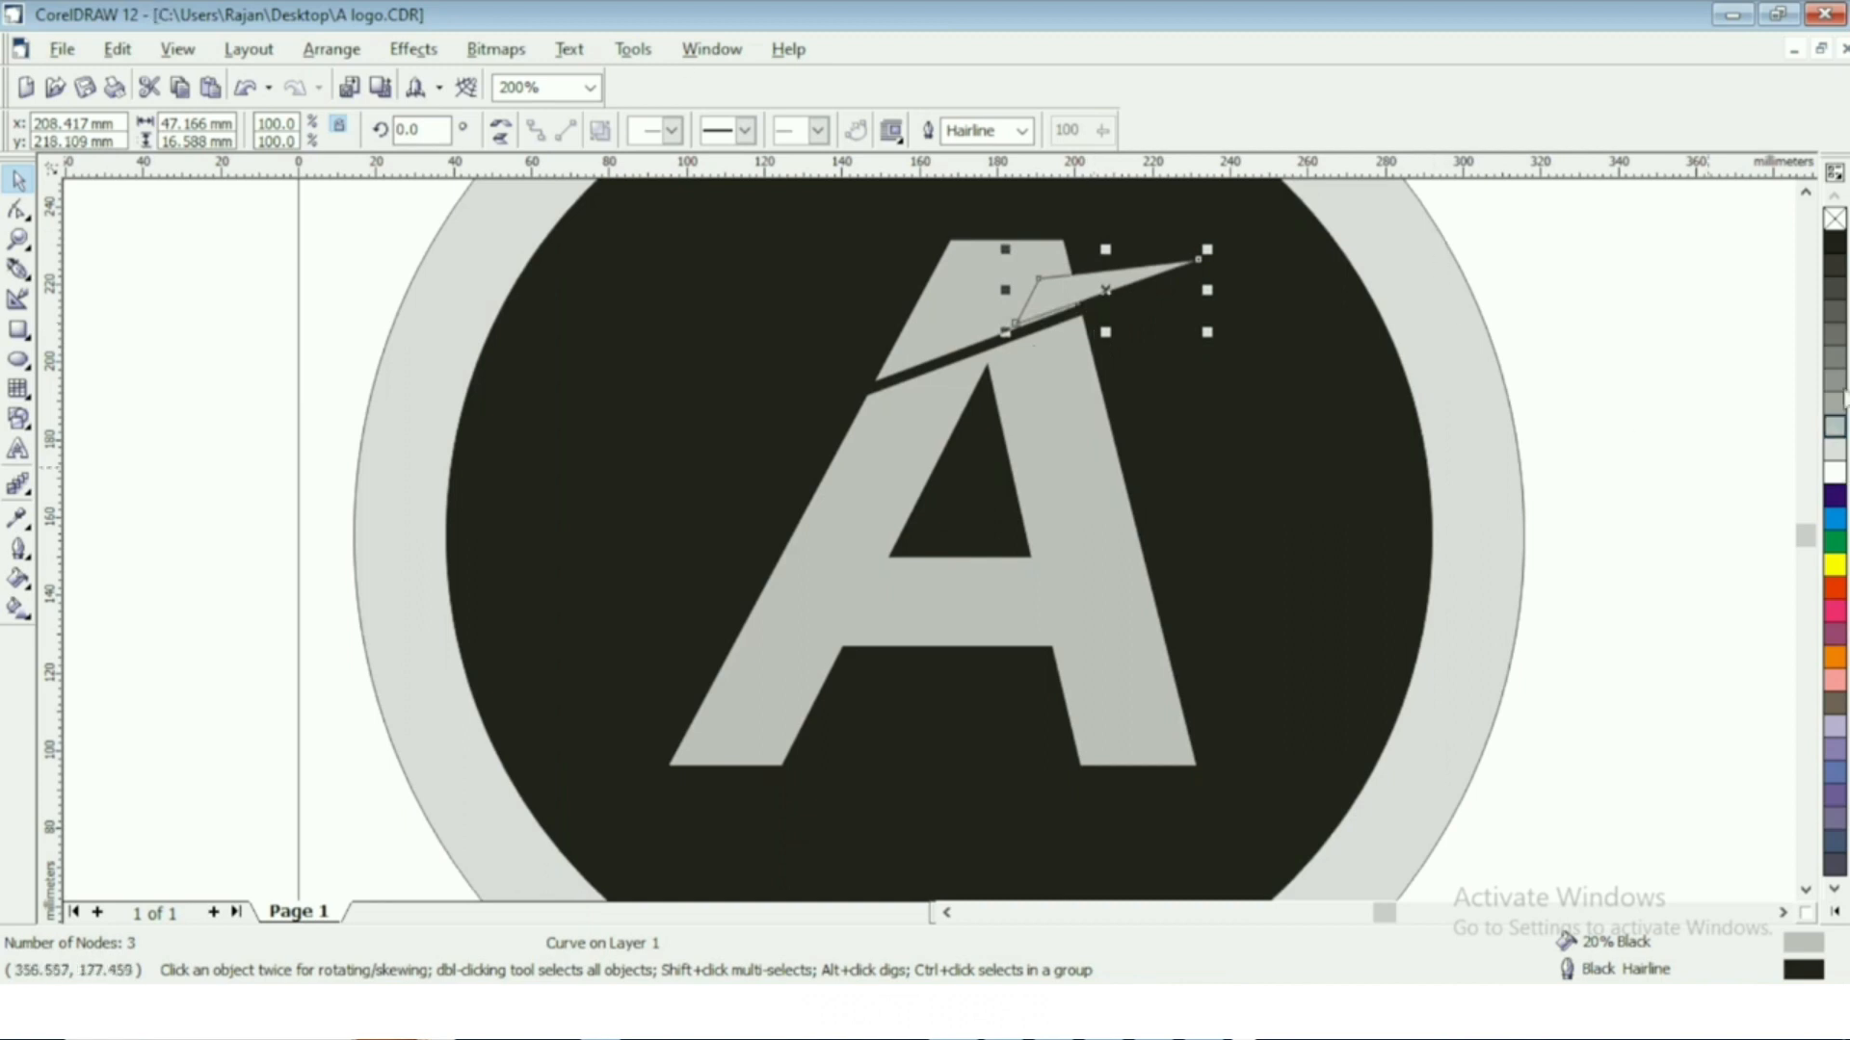
Remove the spike's outline, extend its inner node along the cut to about 73 mm wide, and nudge it down 2.54 mm.
{"action": "right_click", "coordinate": [1834, 220]}
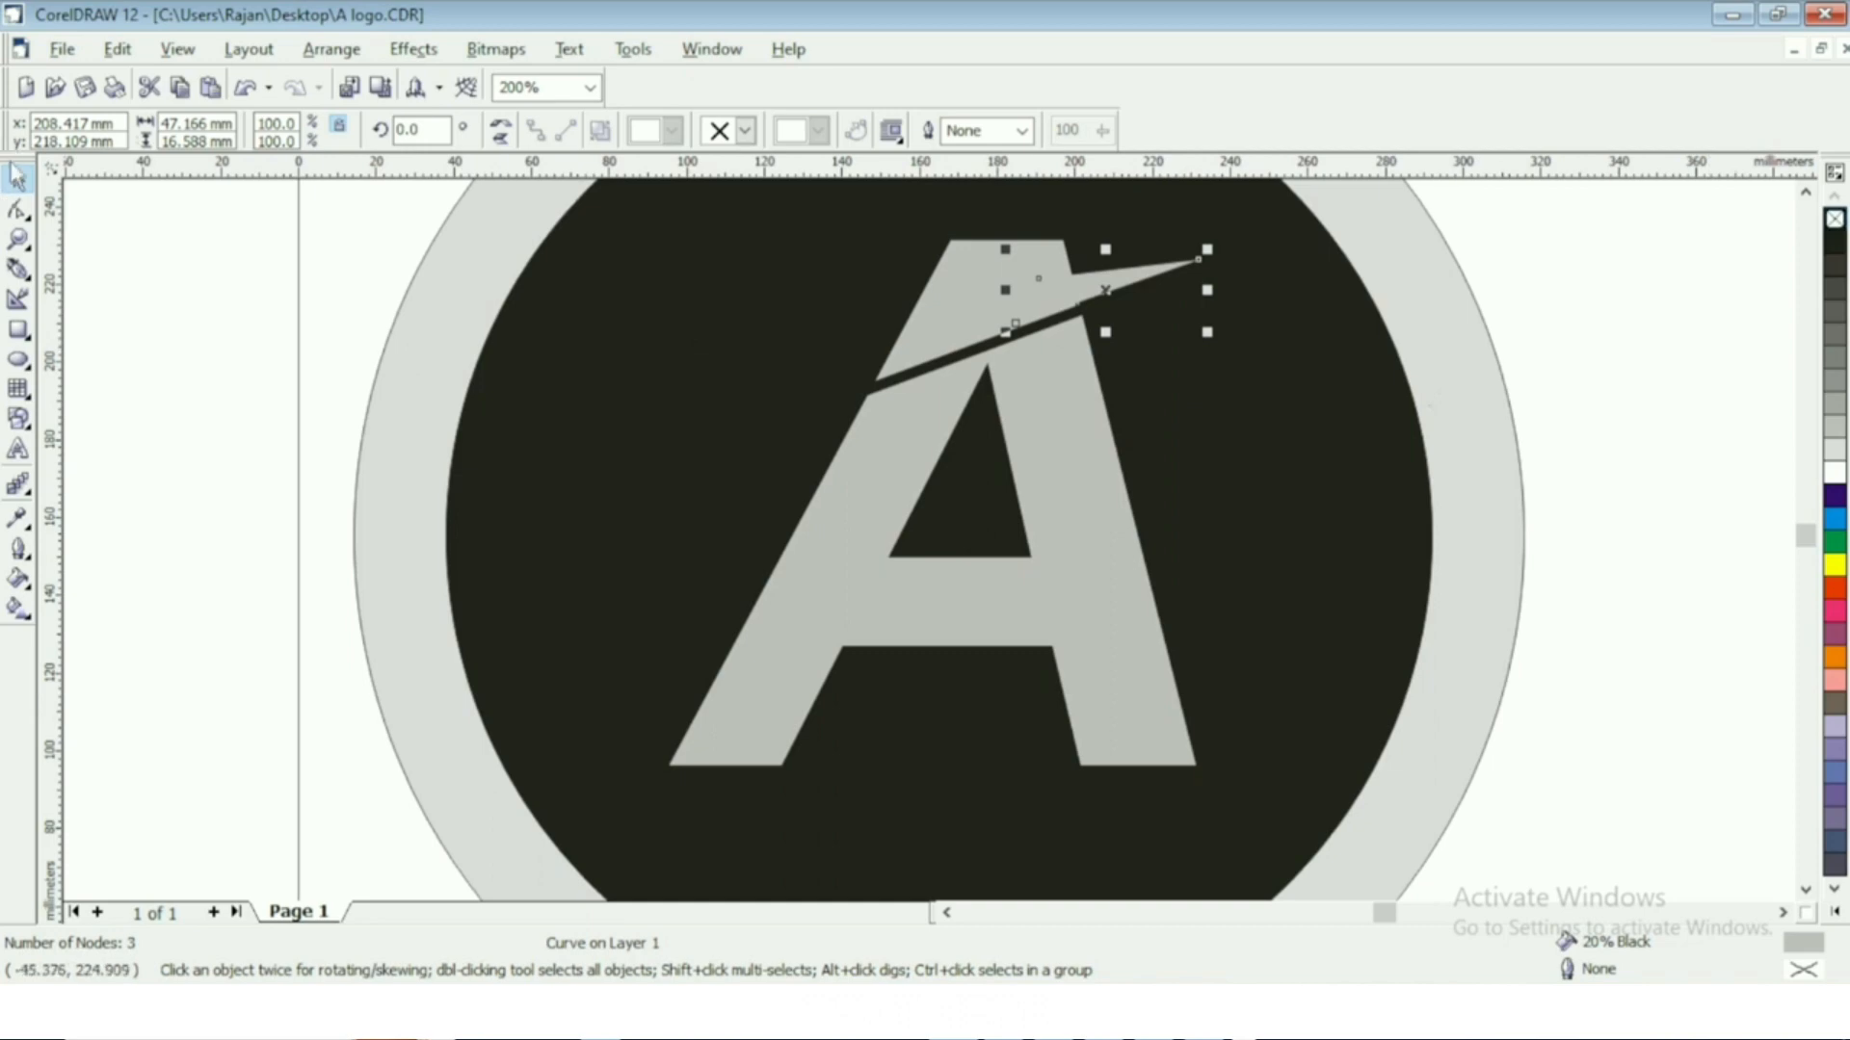
{"action": "left_click", "coordinate": [17, 209]}
{"action": "left_click_drag", "start_coordinate": [1018, 327], "coordinate": [954, 359]}
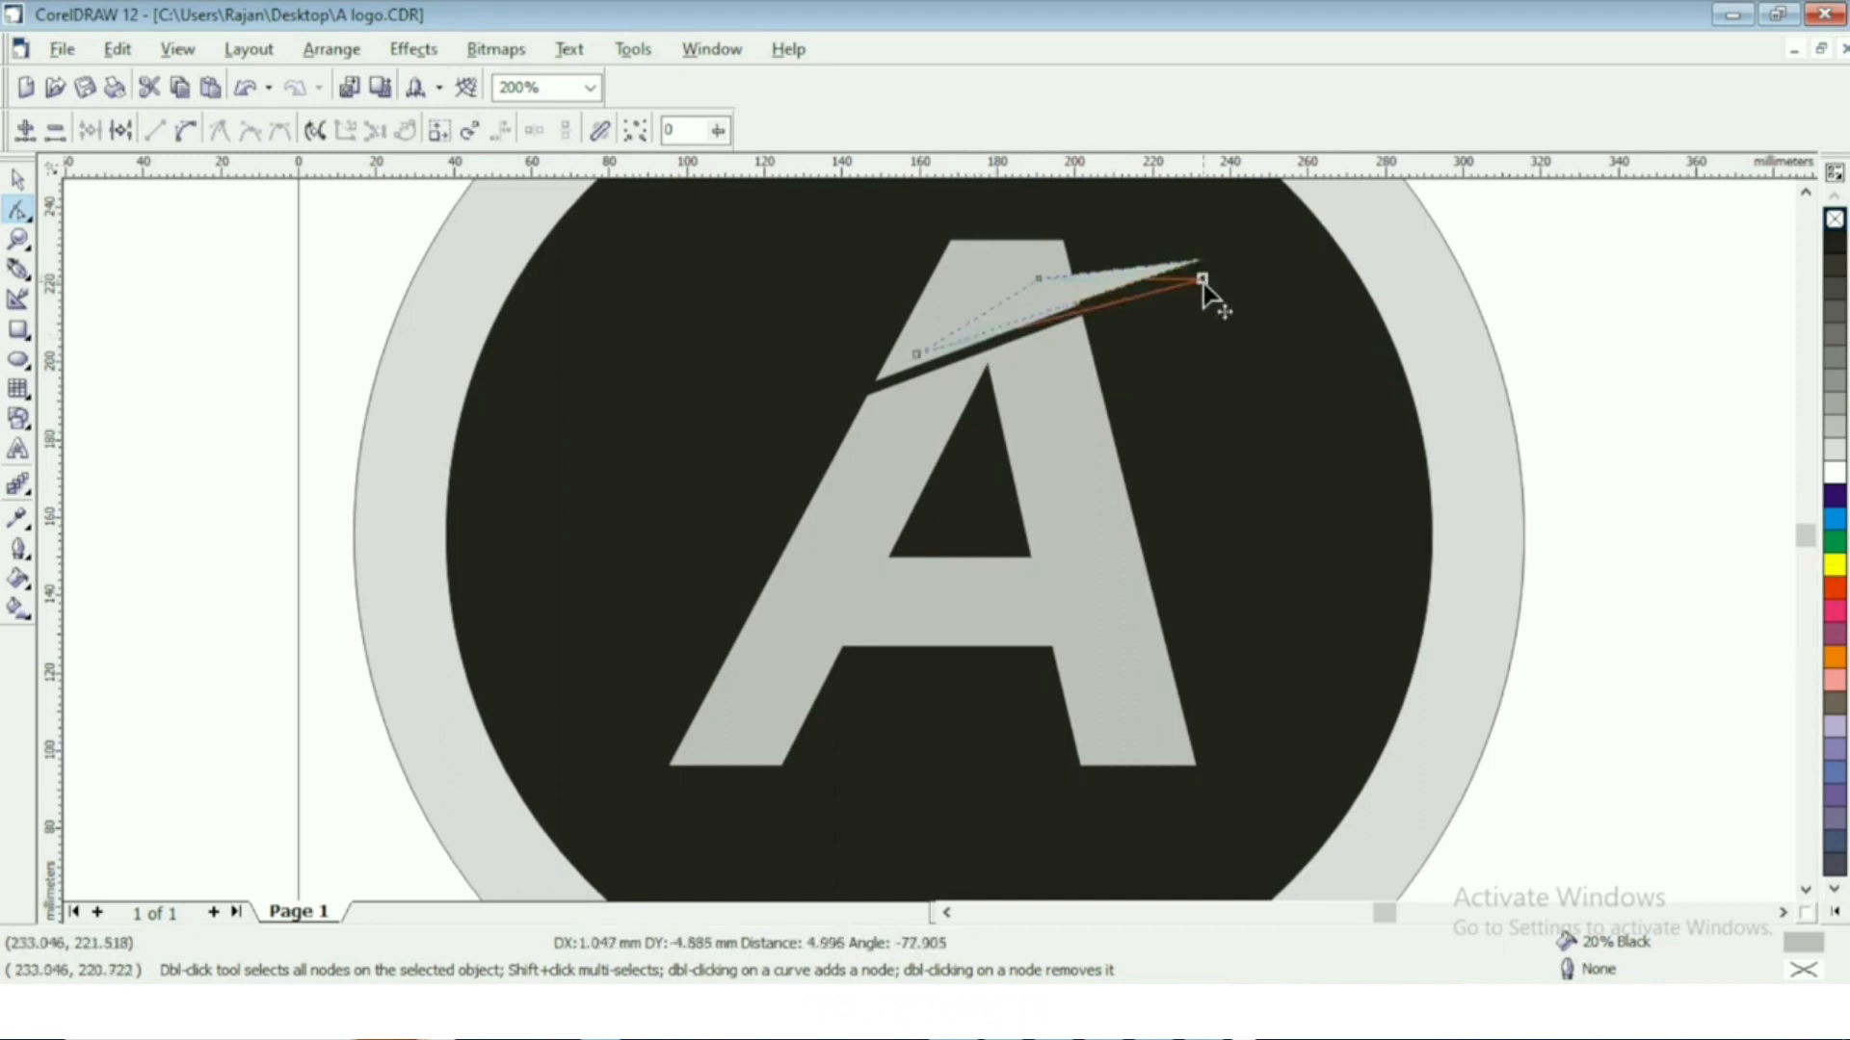
{"action": "mouse_move", "coordinate": [1203, 276]}
{"action": "left_mouse_down"}
{"action": "mouse_move", "coordinate": [1209, 291]}
{"action": "mouse_move", "coordinate": [1207, 273]}
{"action": "left_mouse_up"}
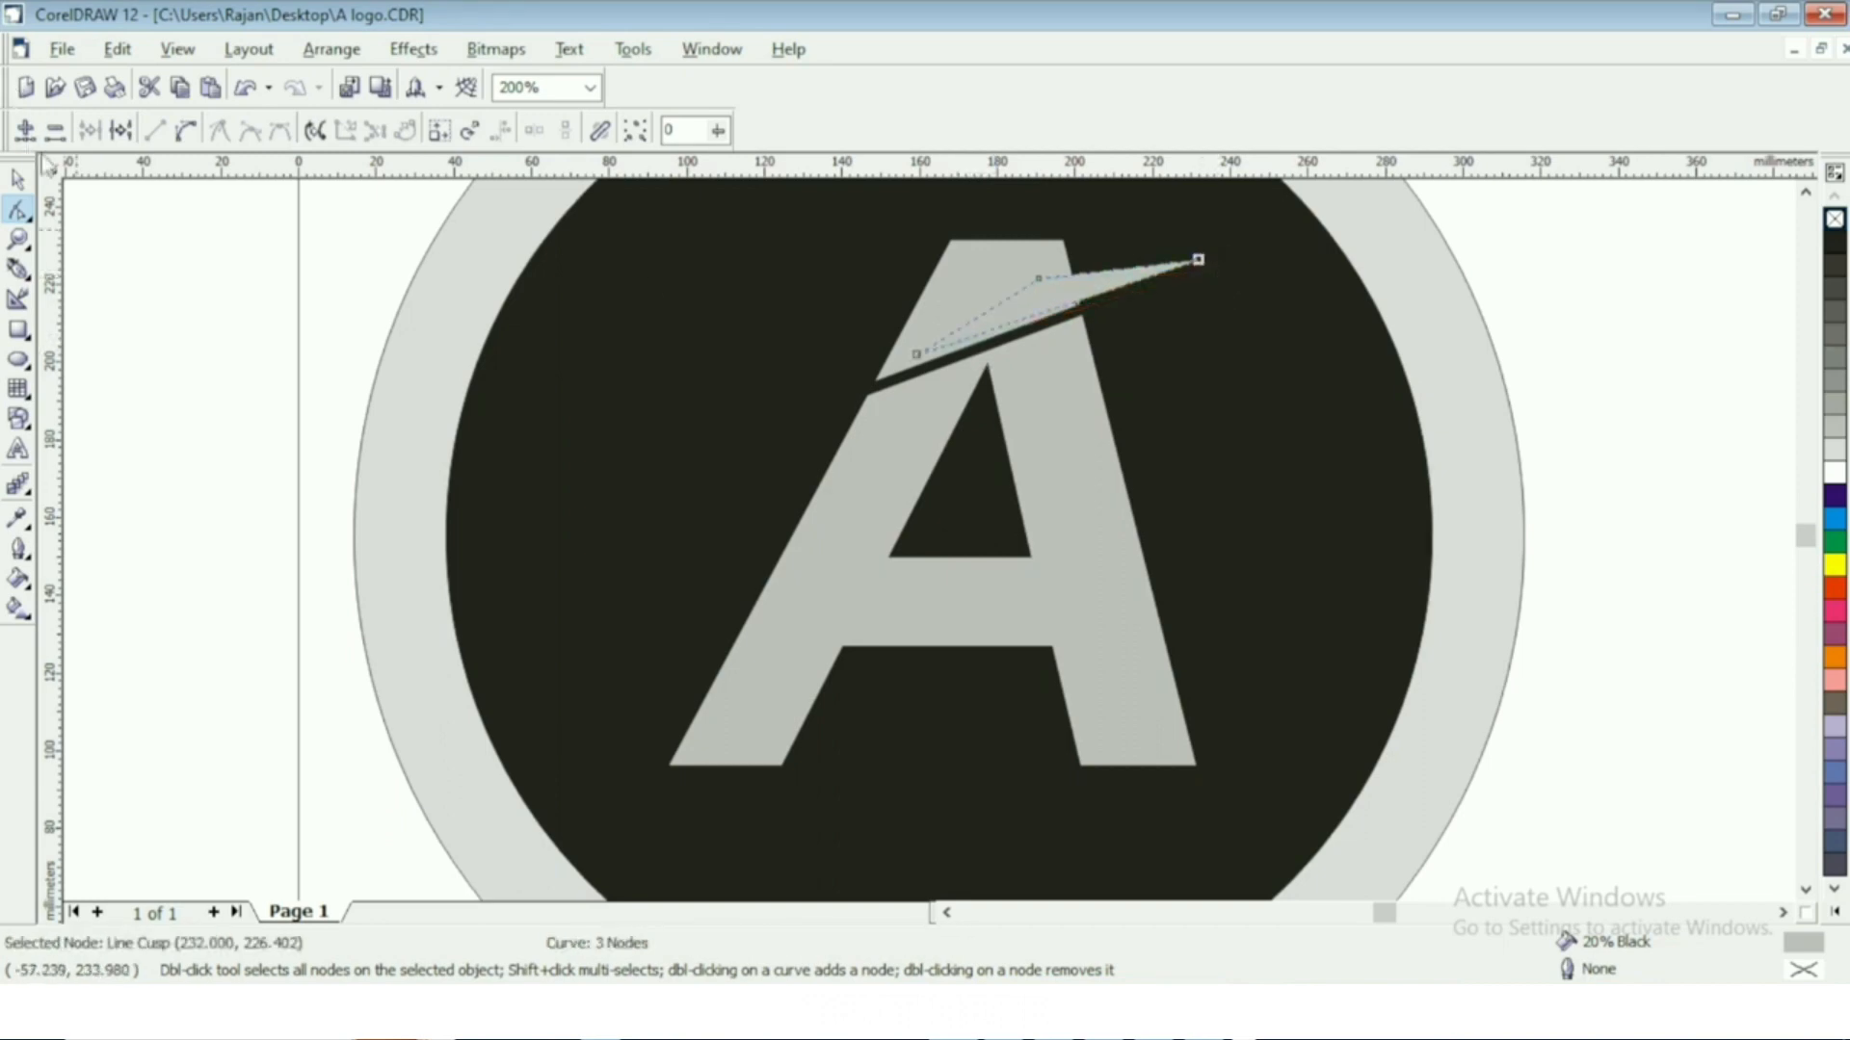
{"action": "left_click", "coordinate": [17, 179]}
{"action": "key", "text": "Down"}
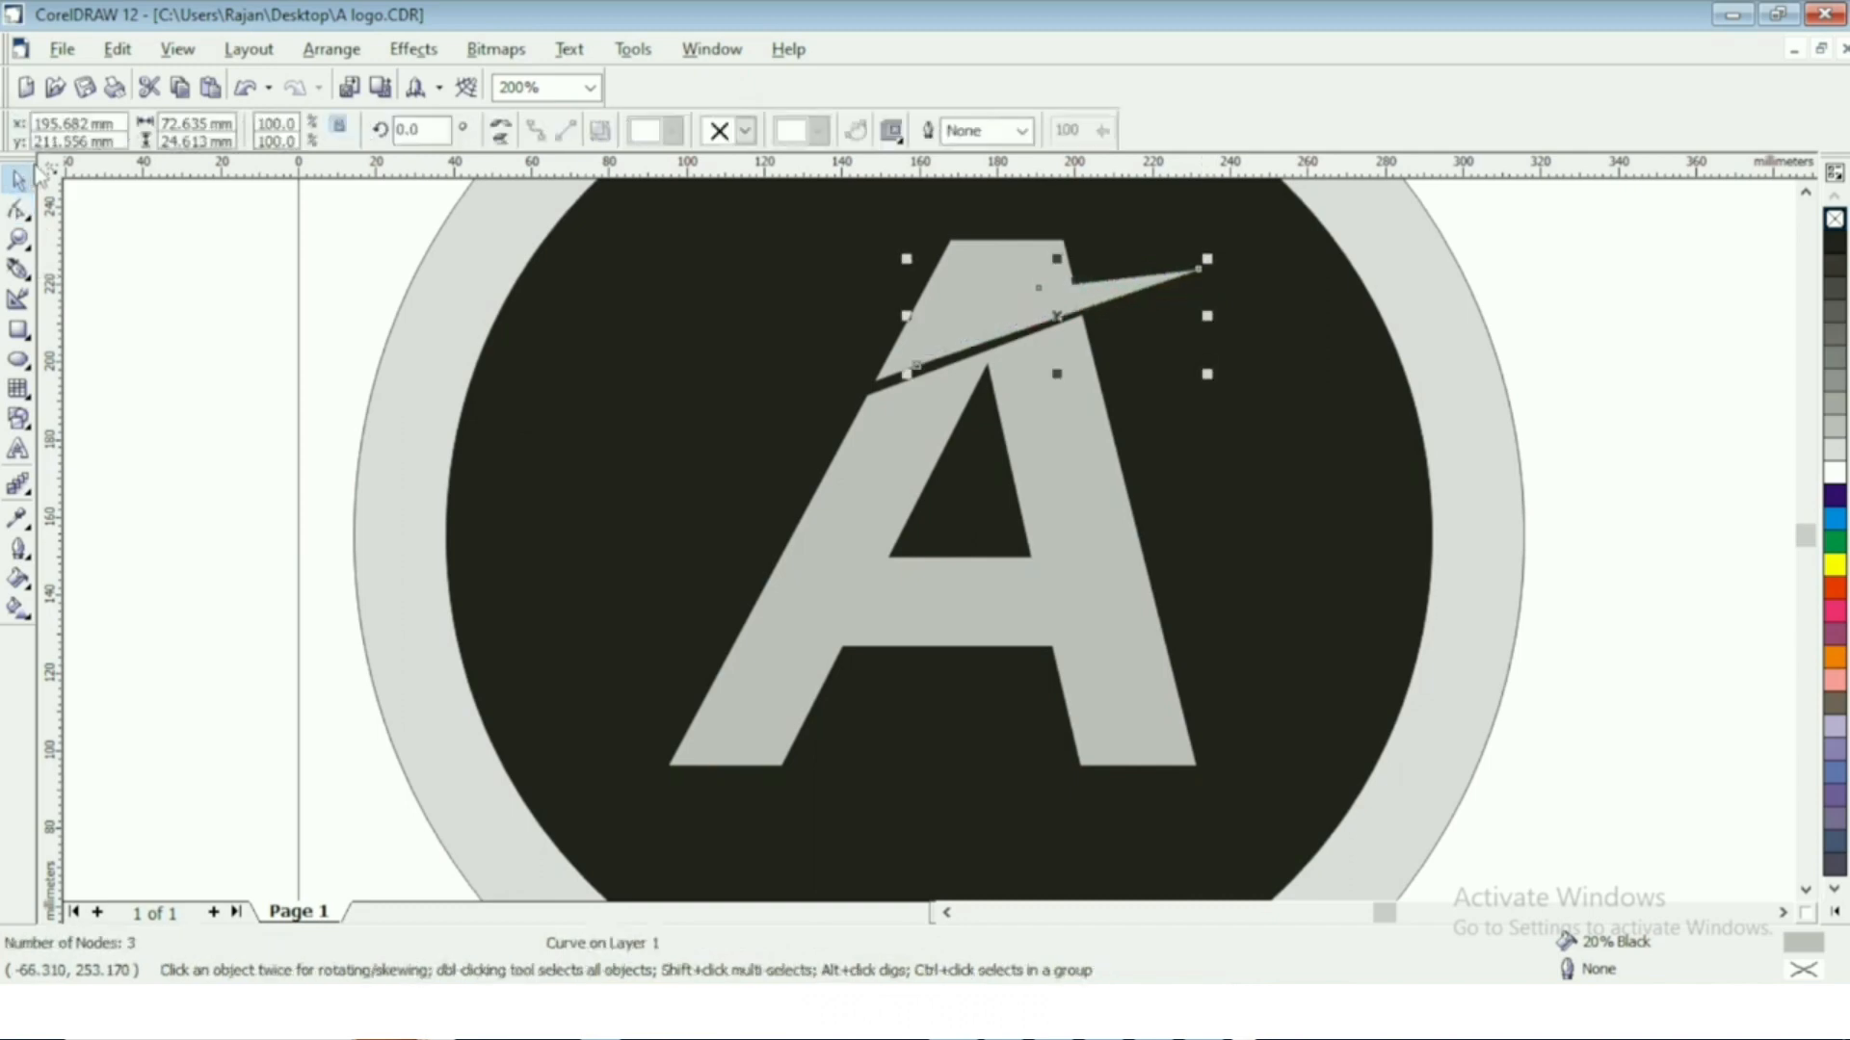
{"action": "left_click", "coordinate": [1238, 576]}
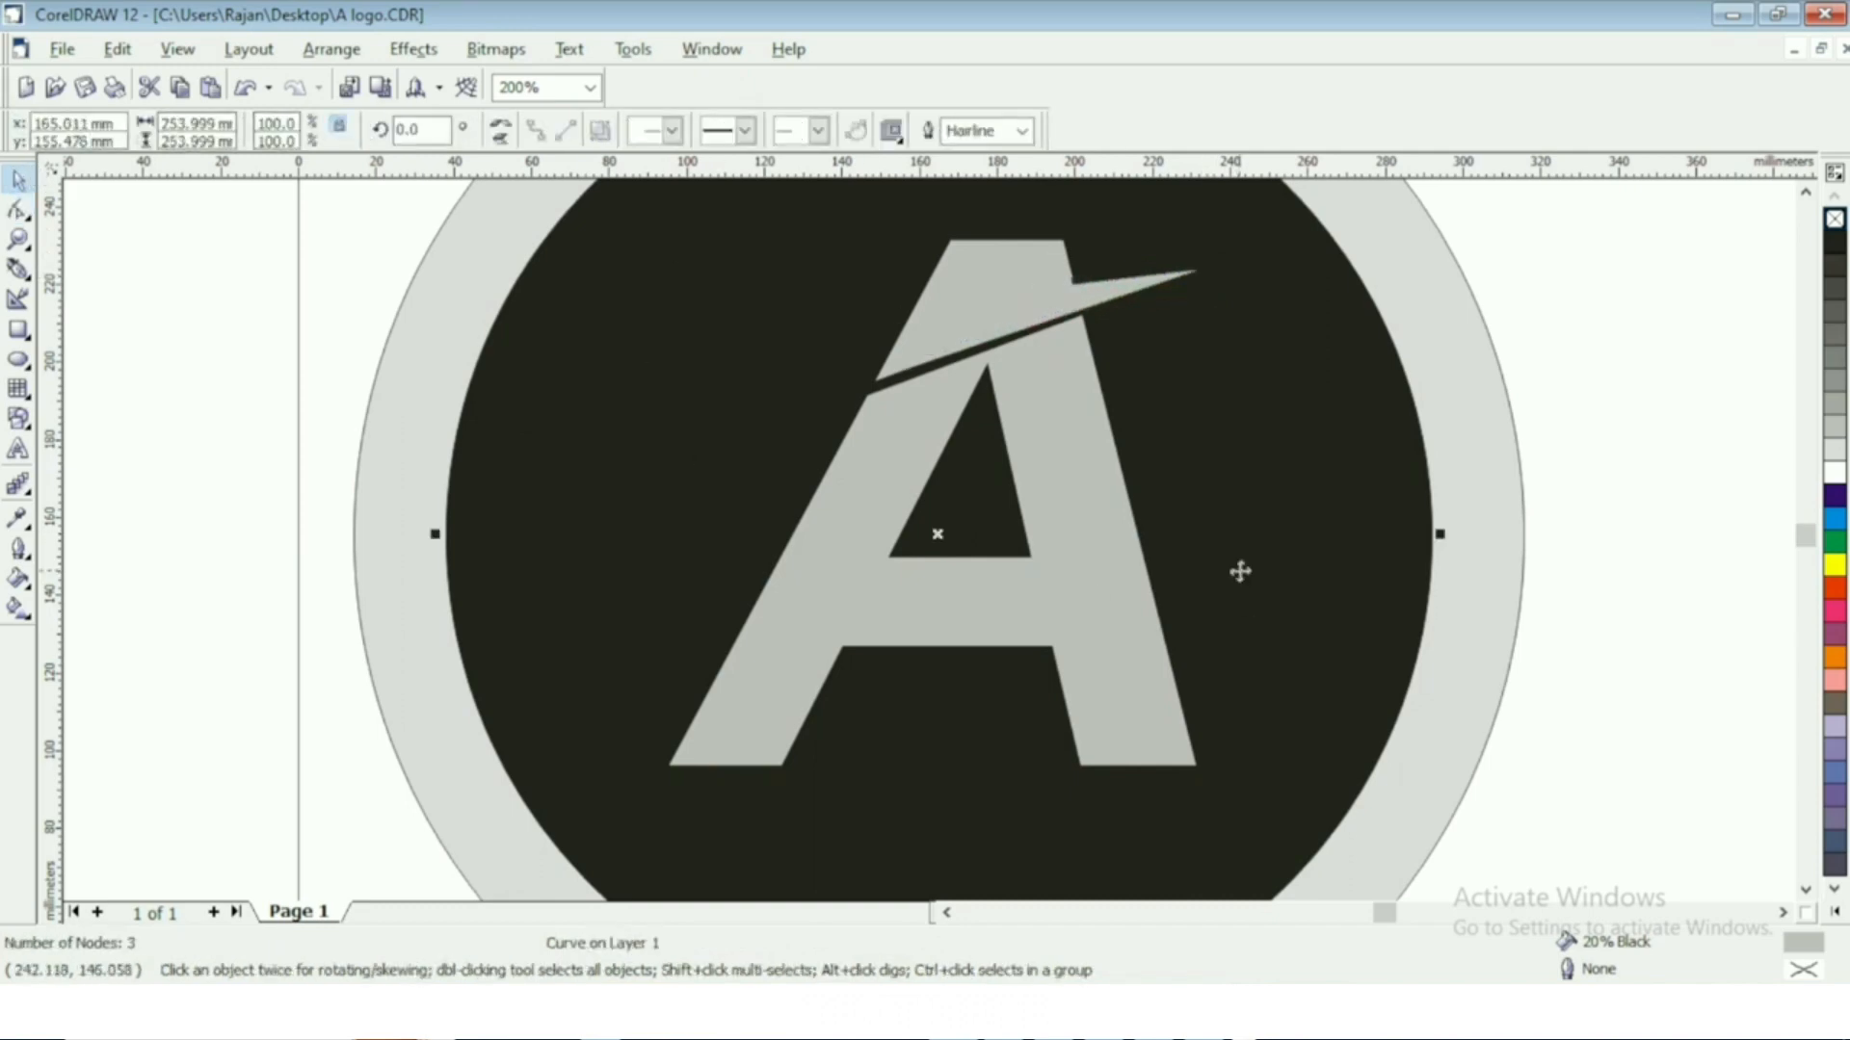
Make a copy of the spike mirrored horizontally and vertically, about 66 mm wide and 25 mm high, at the left end of the cut.
{"action": "left_click", "coordinate": [971, 339]}
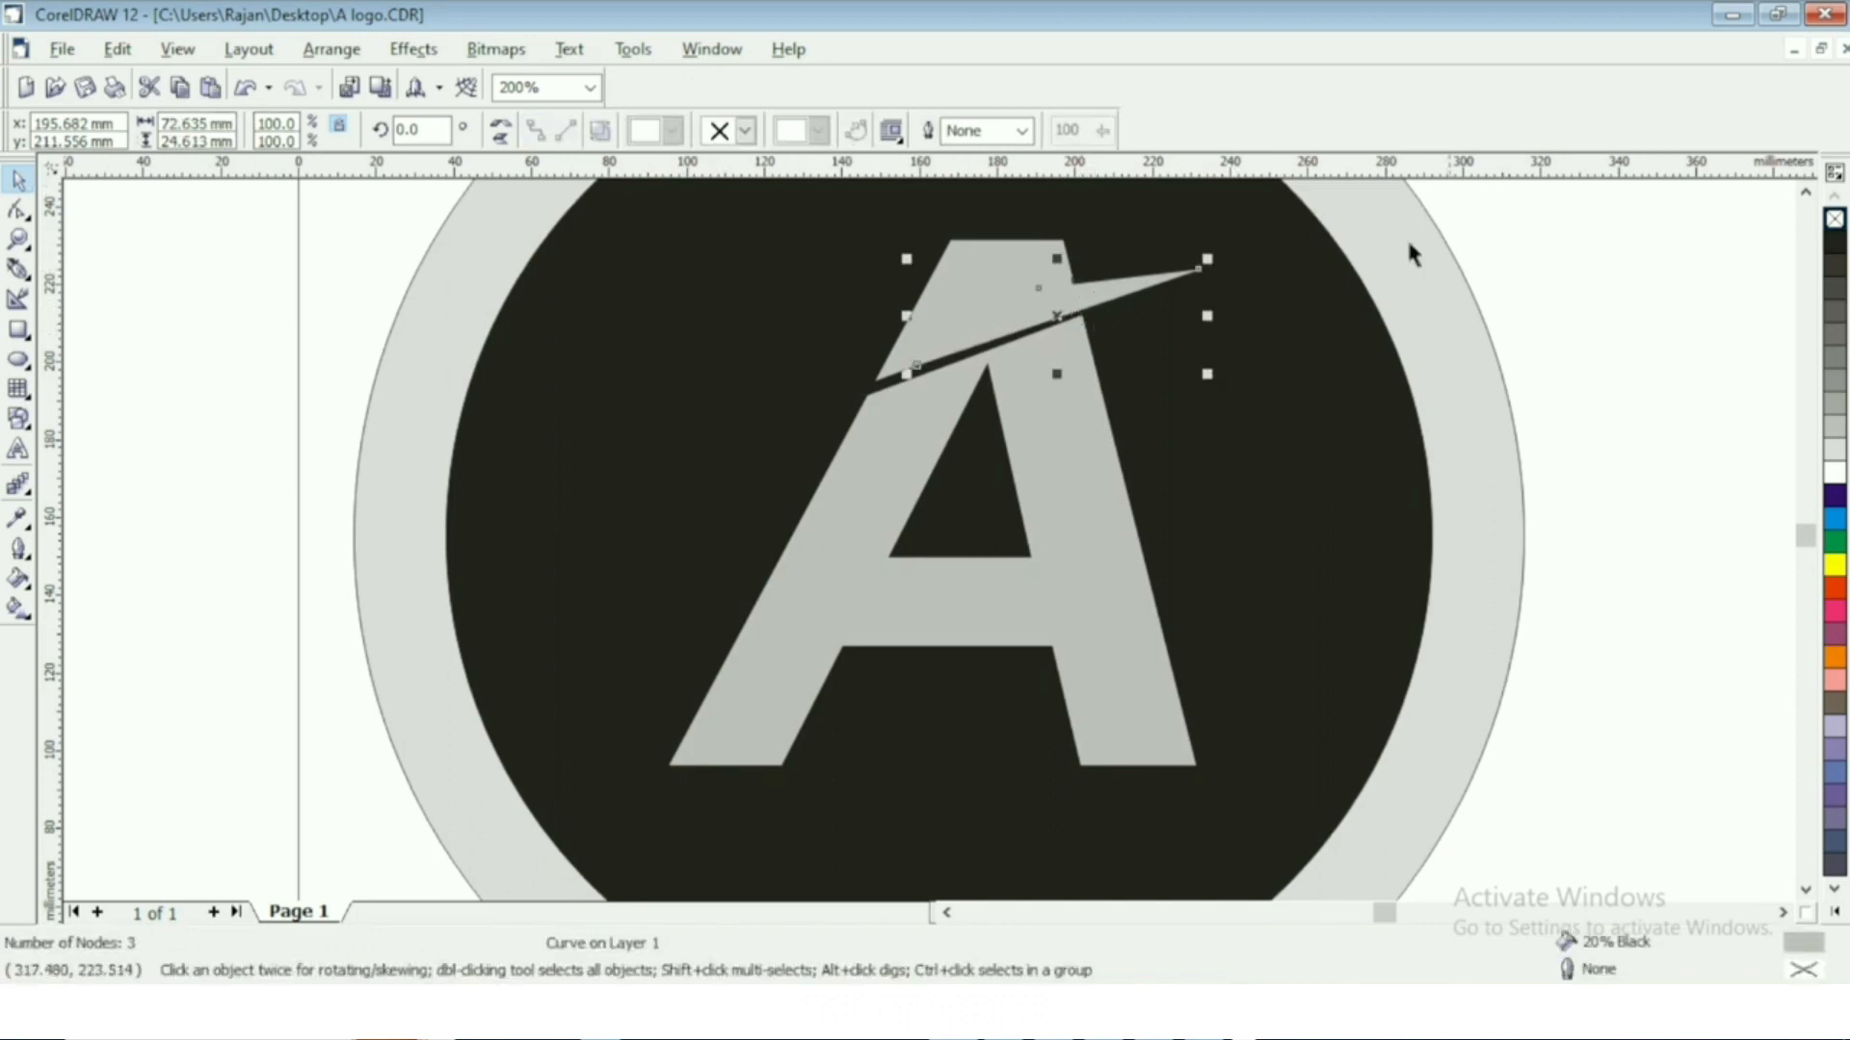
{"action": "left_click_drag", "start_coordinate": [1207, 316], "coordinate": [673, 466]}
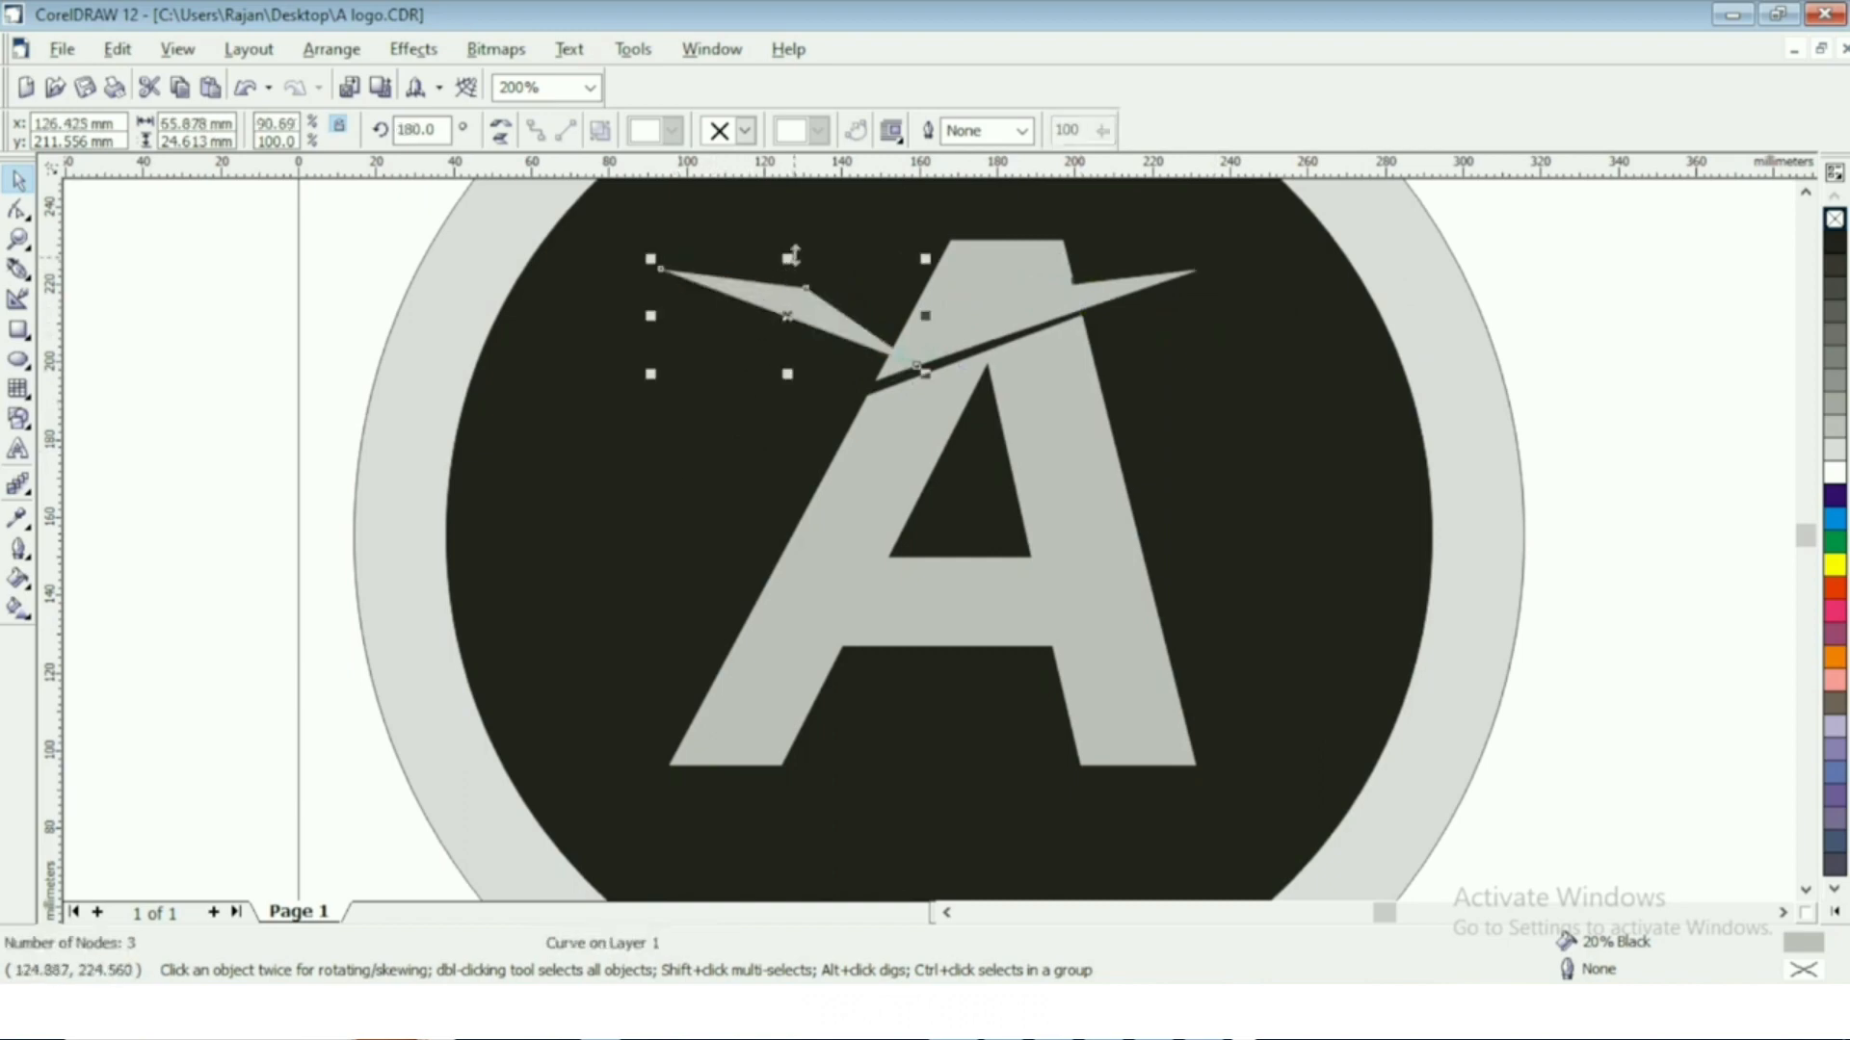
{"action": "left_click_drag", "start_coordinate": [790, 257], "coordinate": [753, 438]}
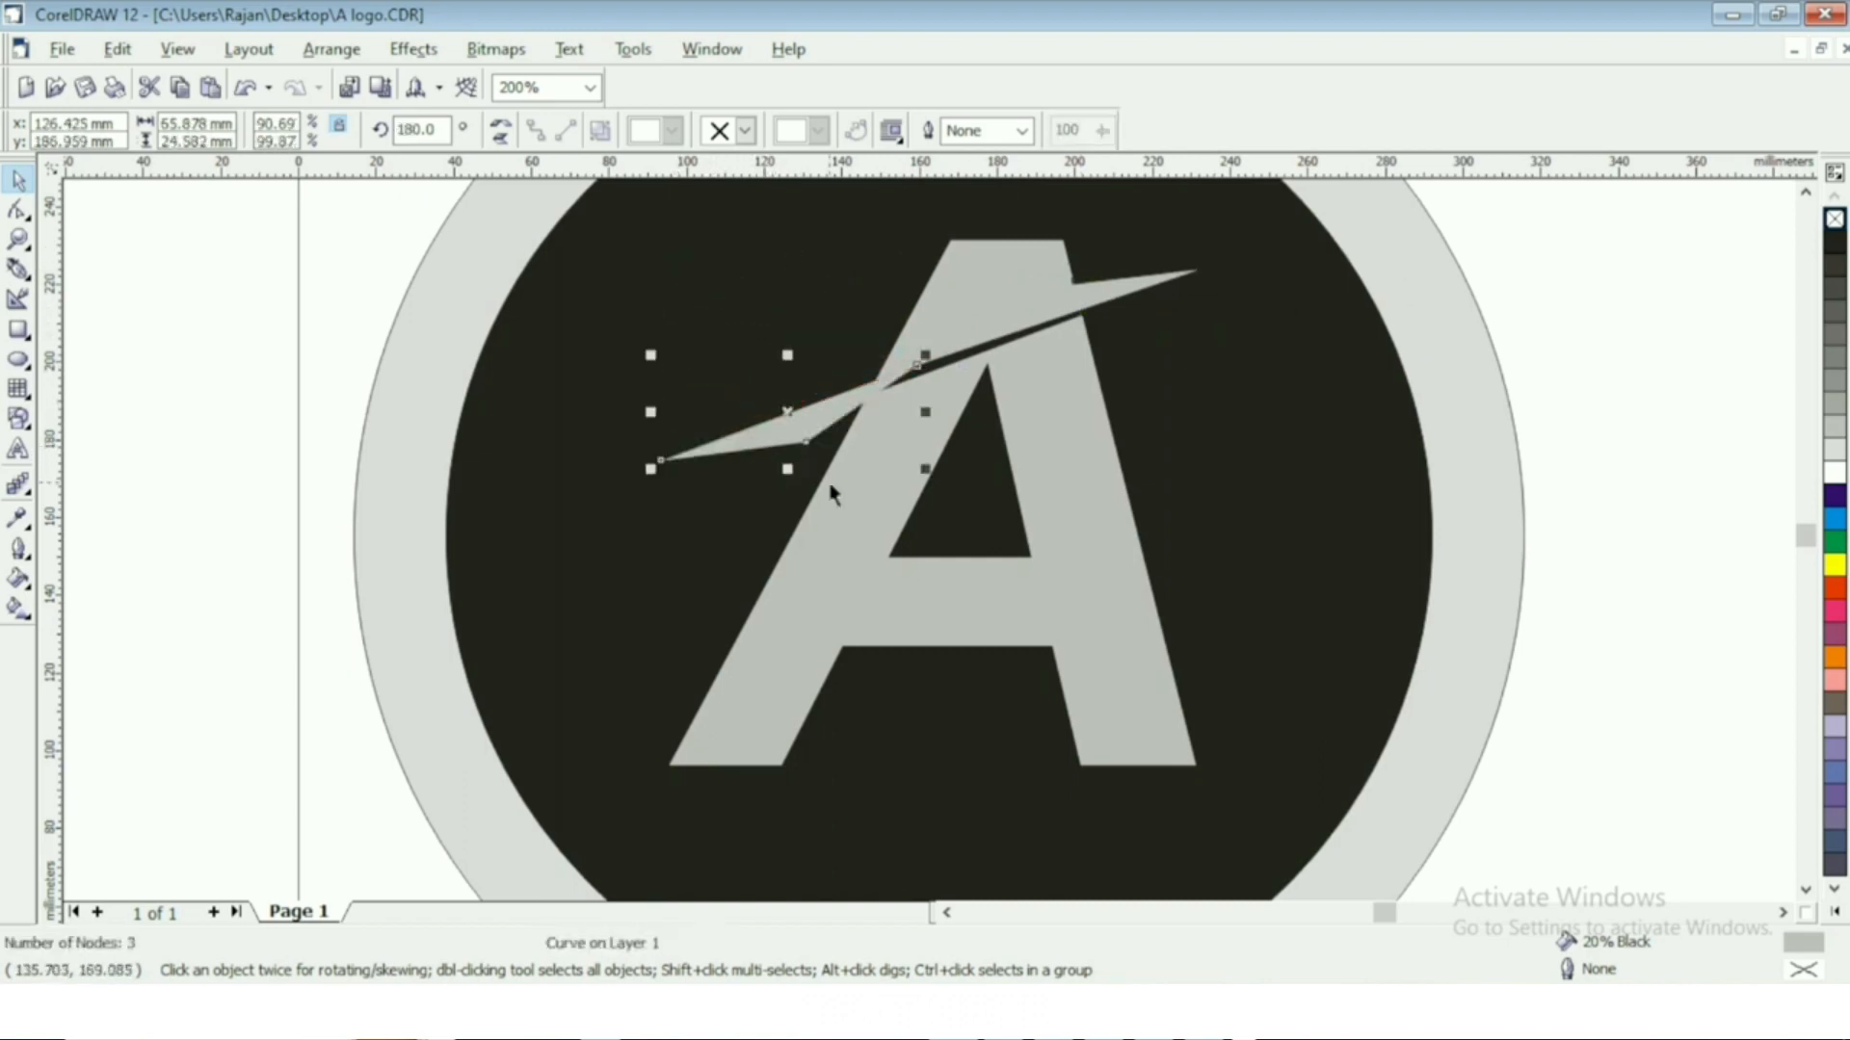
Nudge the mirrored spike a net 10.16 mm right so it meets the lower edge of the slanted cut.
{"action": "key", "text": "Down"}
{"action": "key", "text": "Down"}
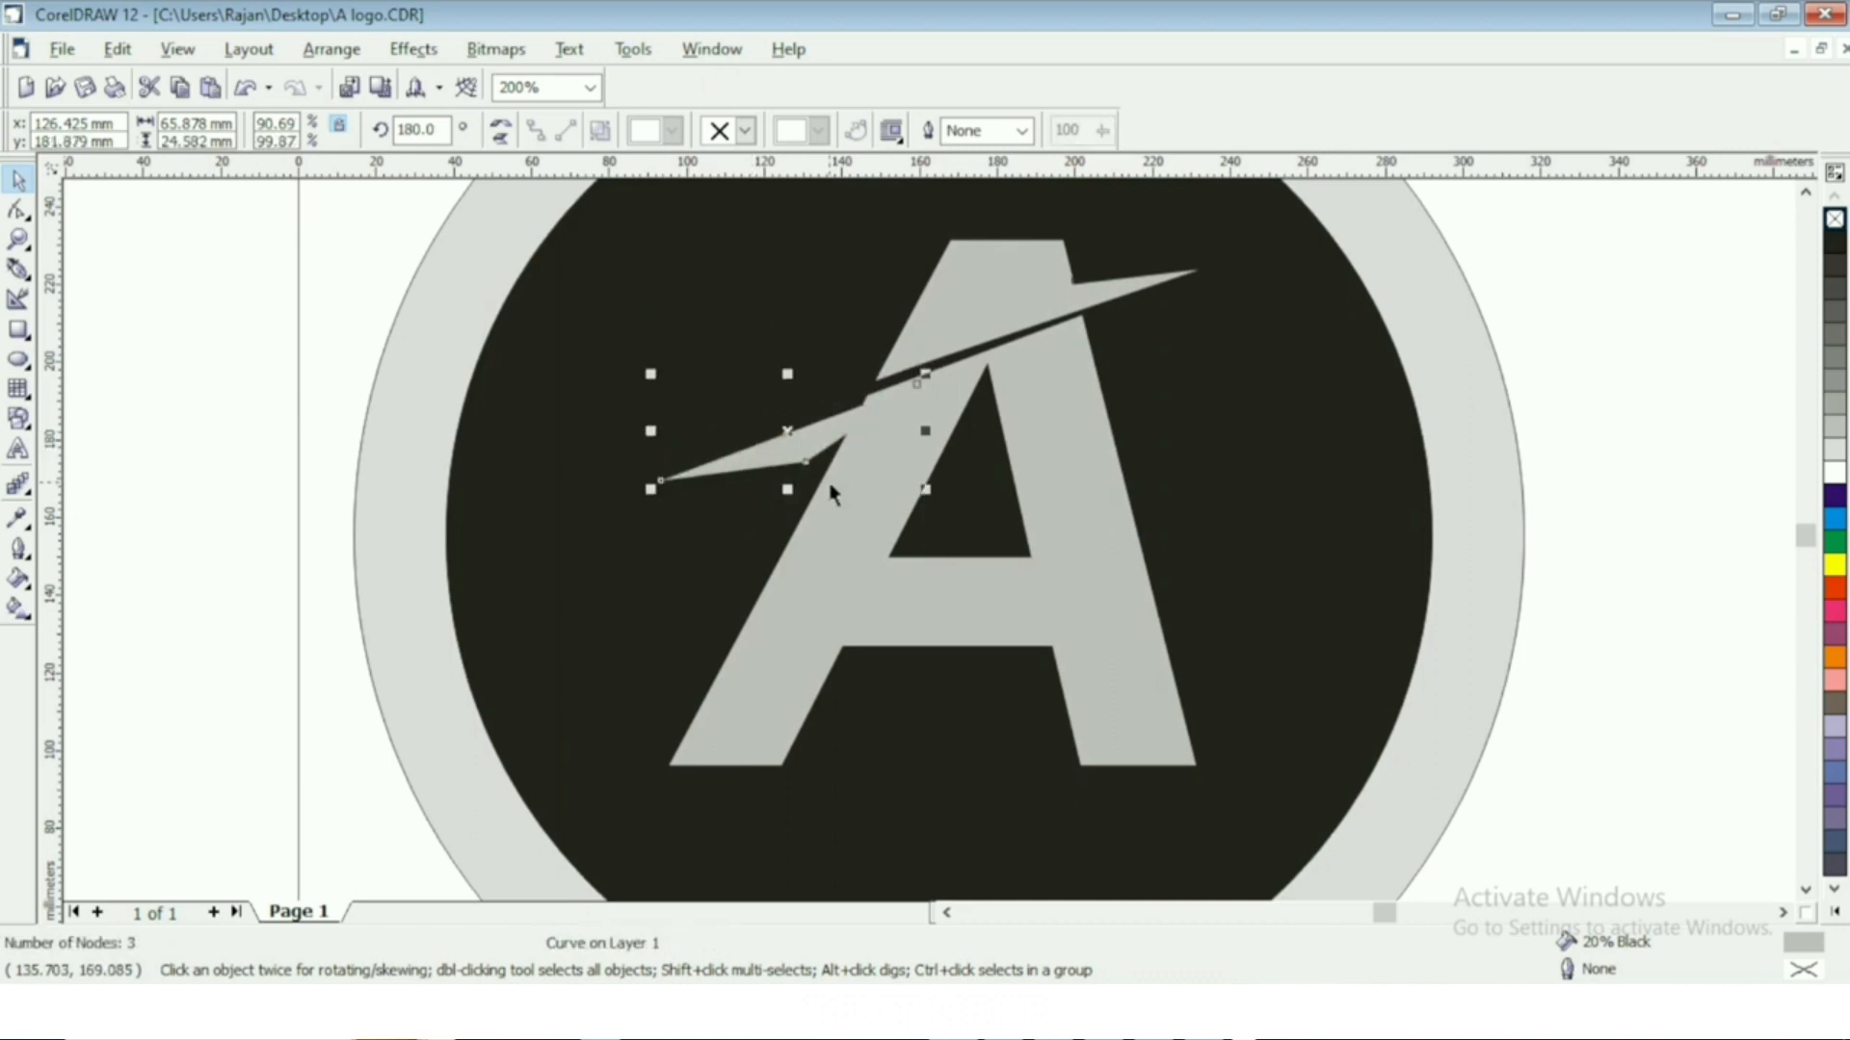
{"action": "key", "text": "Up"}
{"action": "key", "text": "Right"}
{"action": "key", "text": "Right"}
{"action": "key", "text": "Right"}
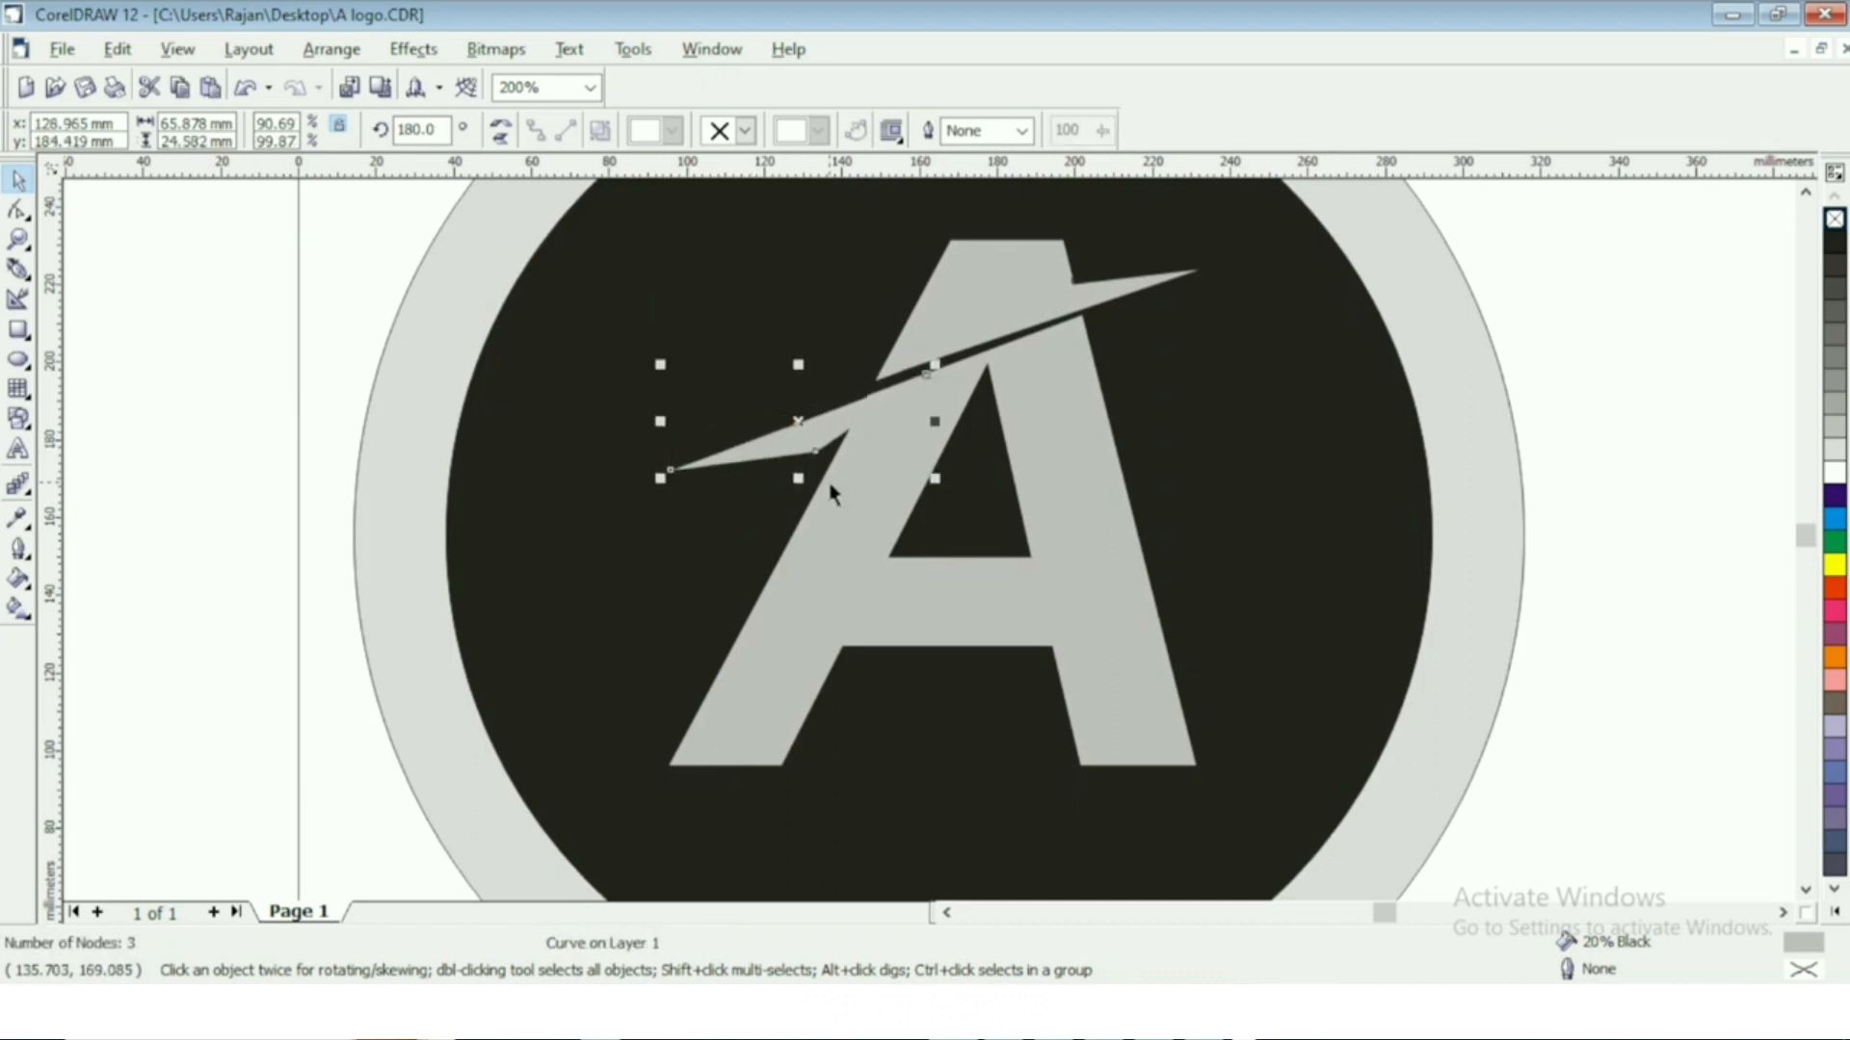
{"action": "key", "text": "Up"}
{"action": "key", "text": "Right"}
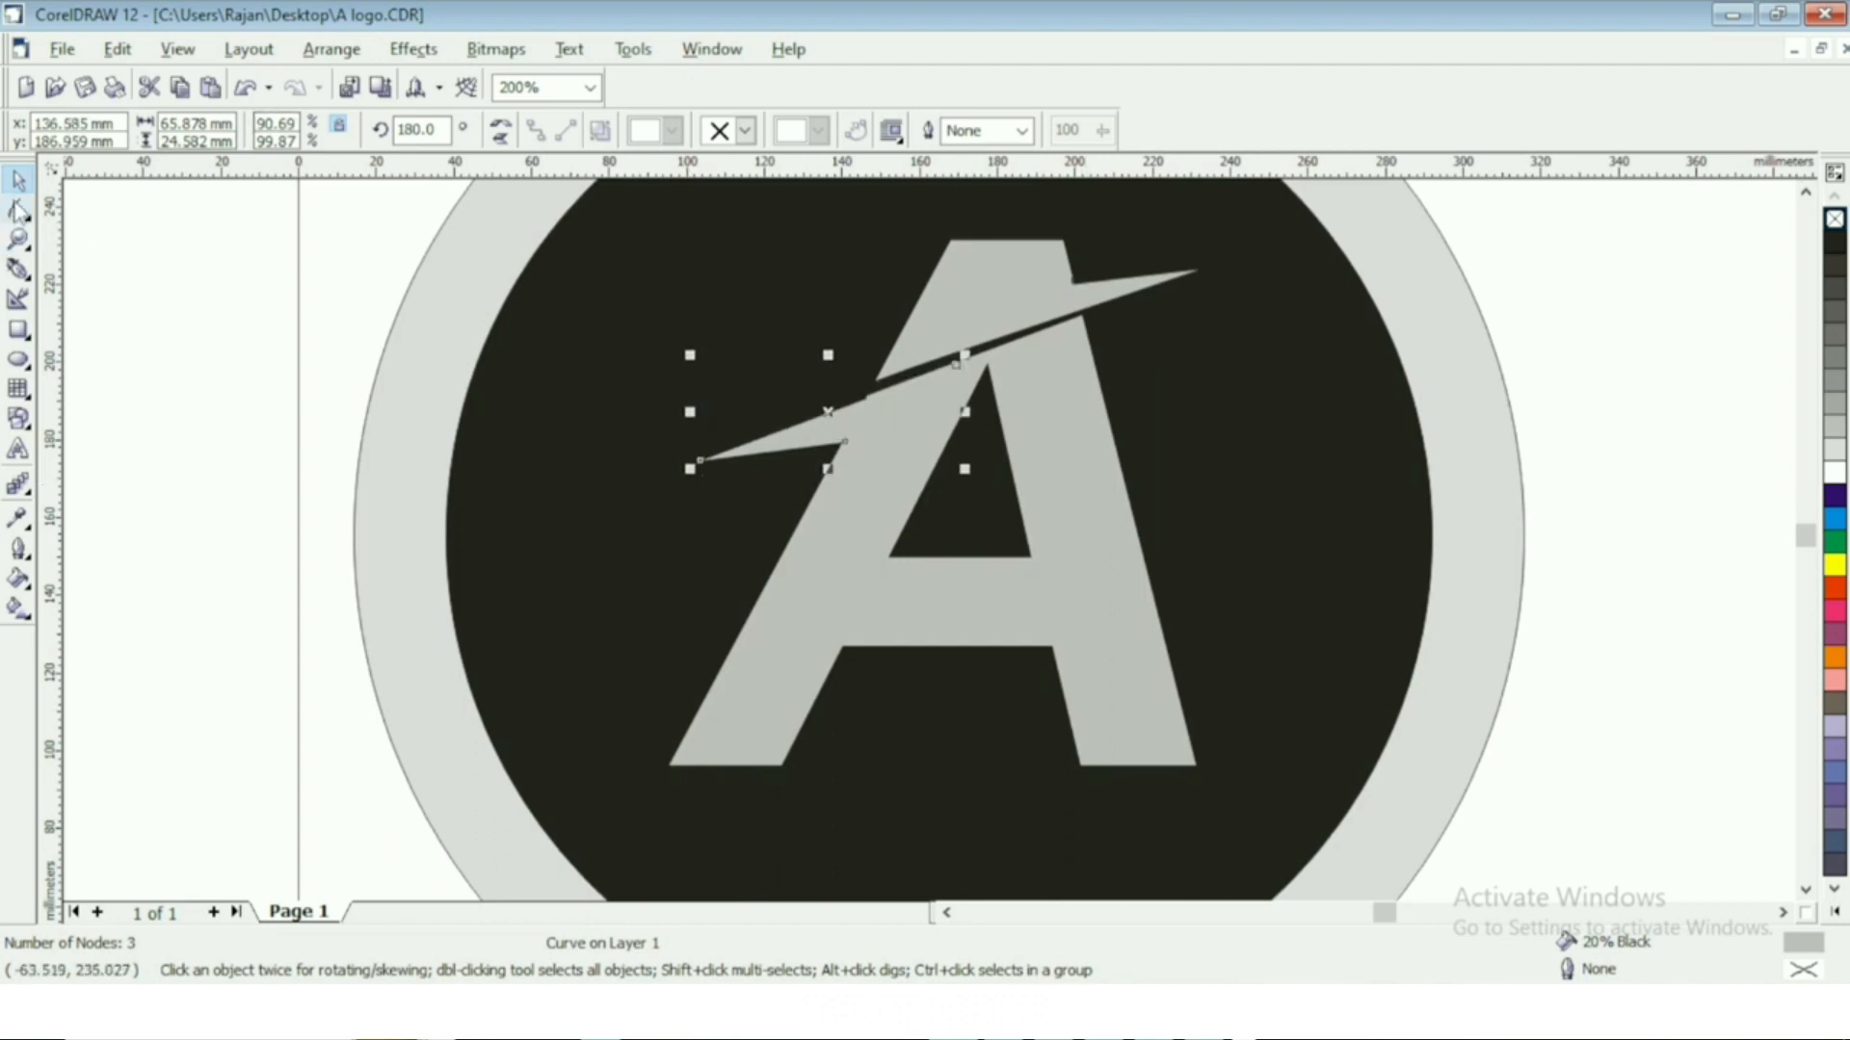
Skew the left spike horizontally to about 70 mm wide and nudge it 2.54 mm right and 2.54 mm up.
{"action": "left_click", "coordinate": [826, 415]}
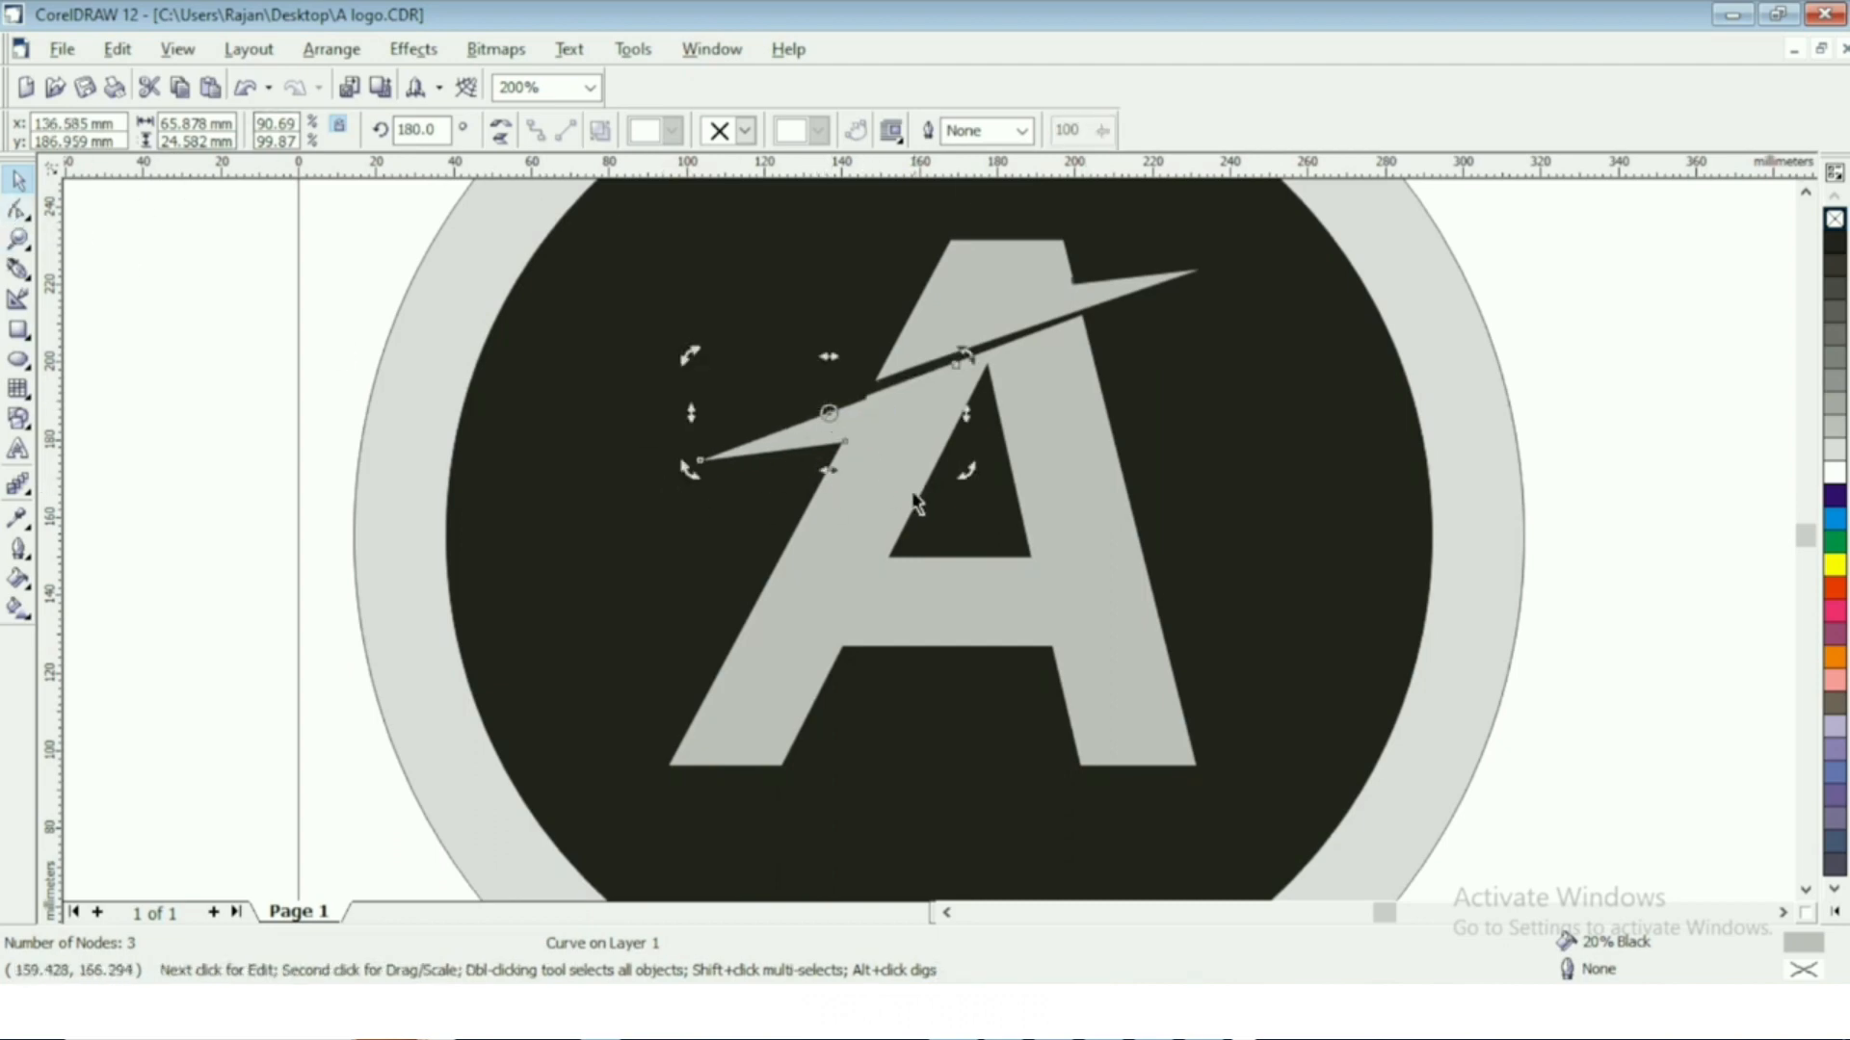
{"action": "left_click_drag", "start_coordinate": [820, 469], "coordinate": [804, 470]}
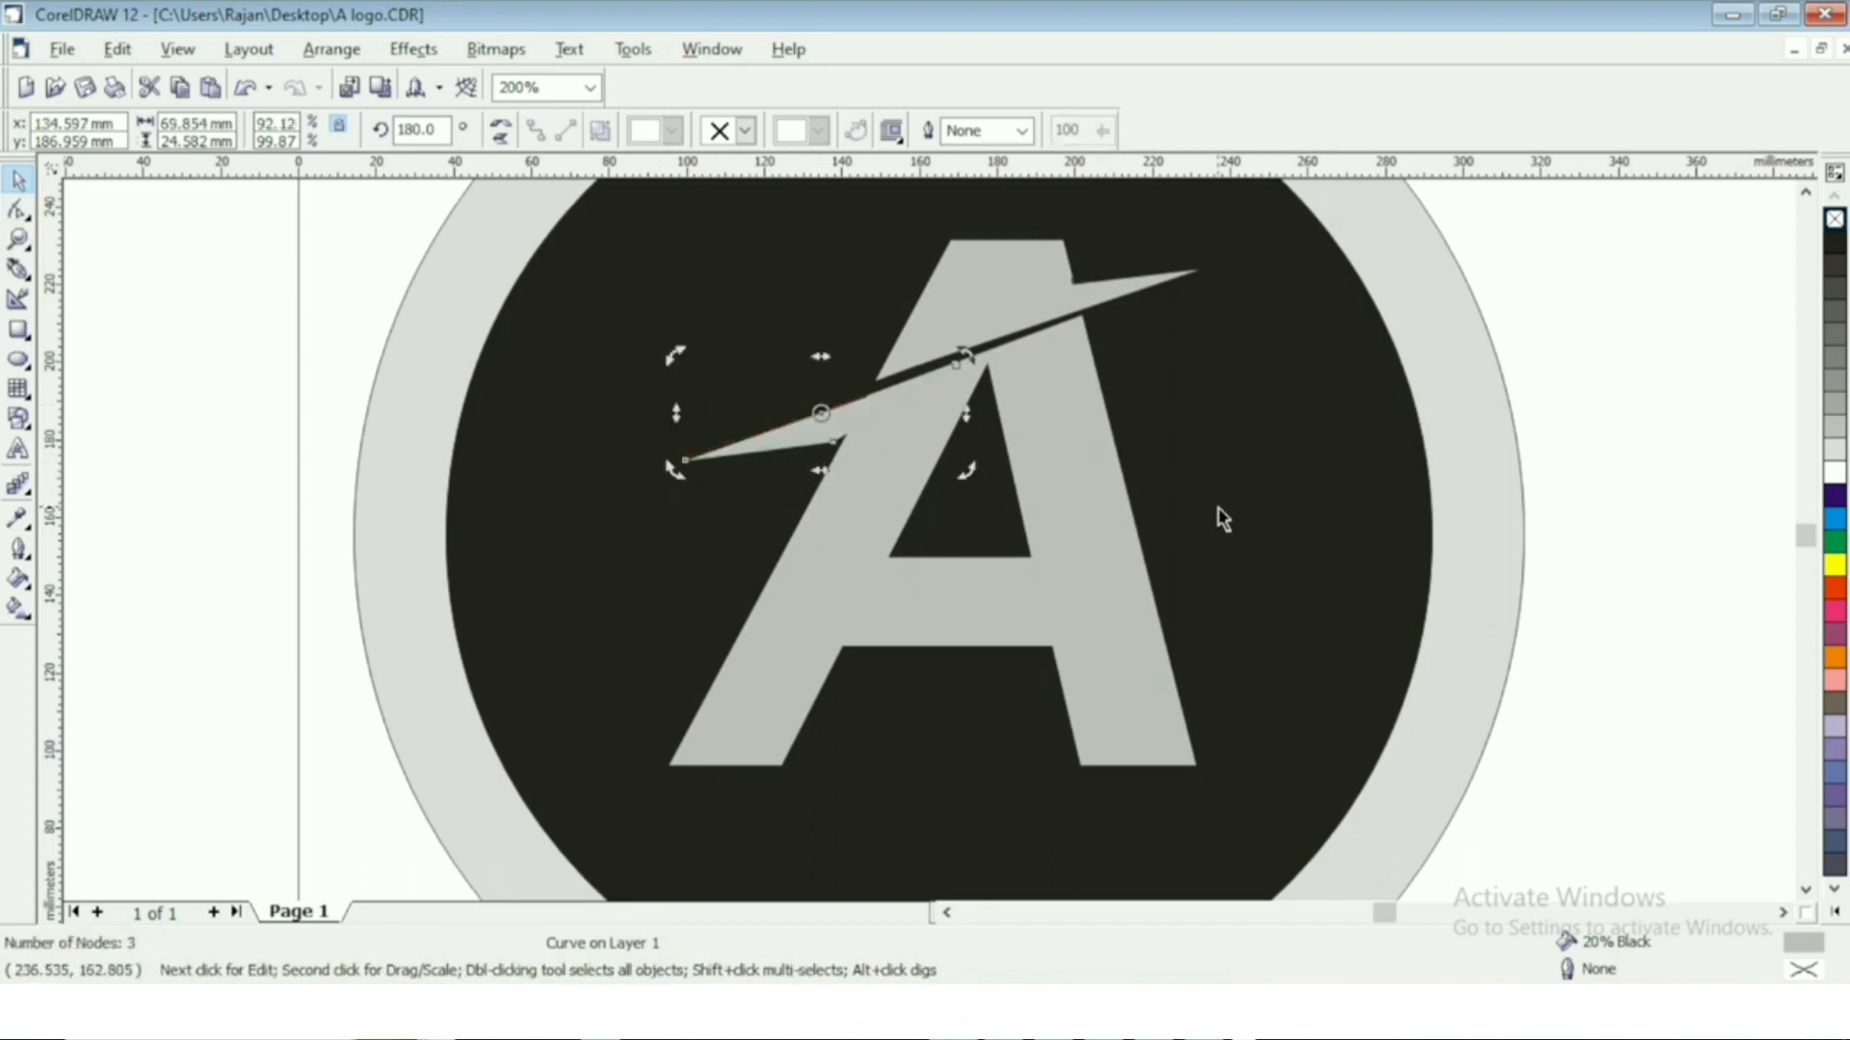
{"action": "left_click", "coordinate": [1148, 529]}
{"action": "left_click", "coordinate": [797, 442]}
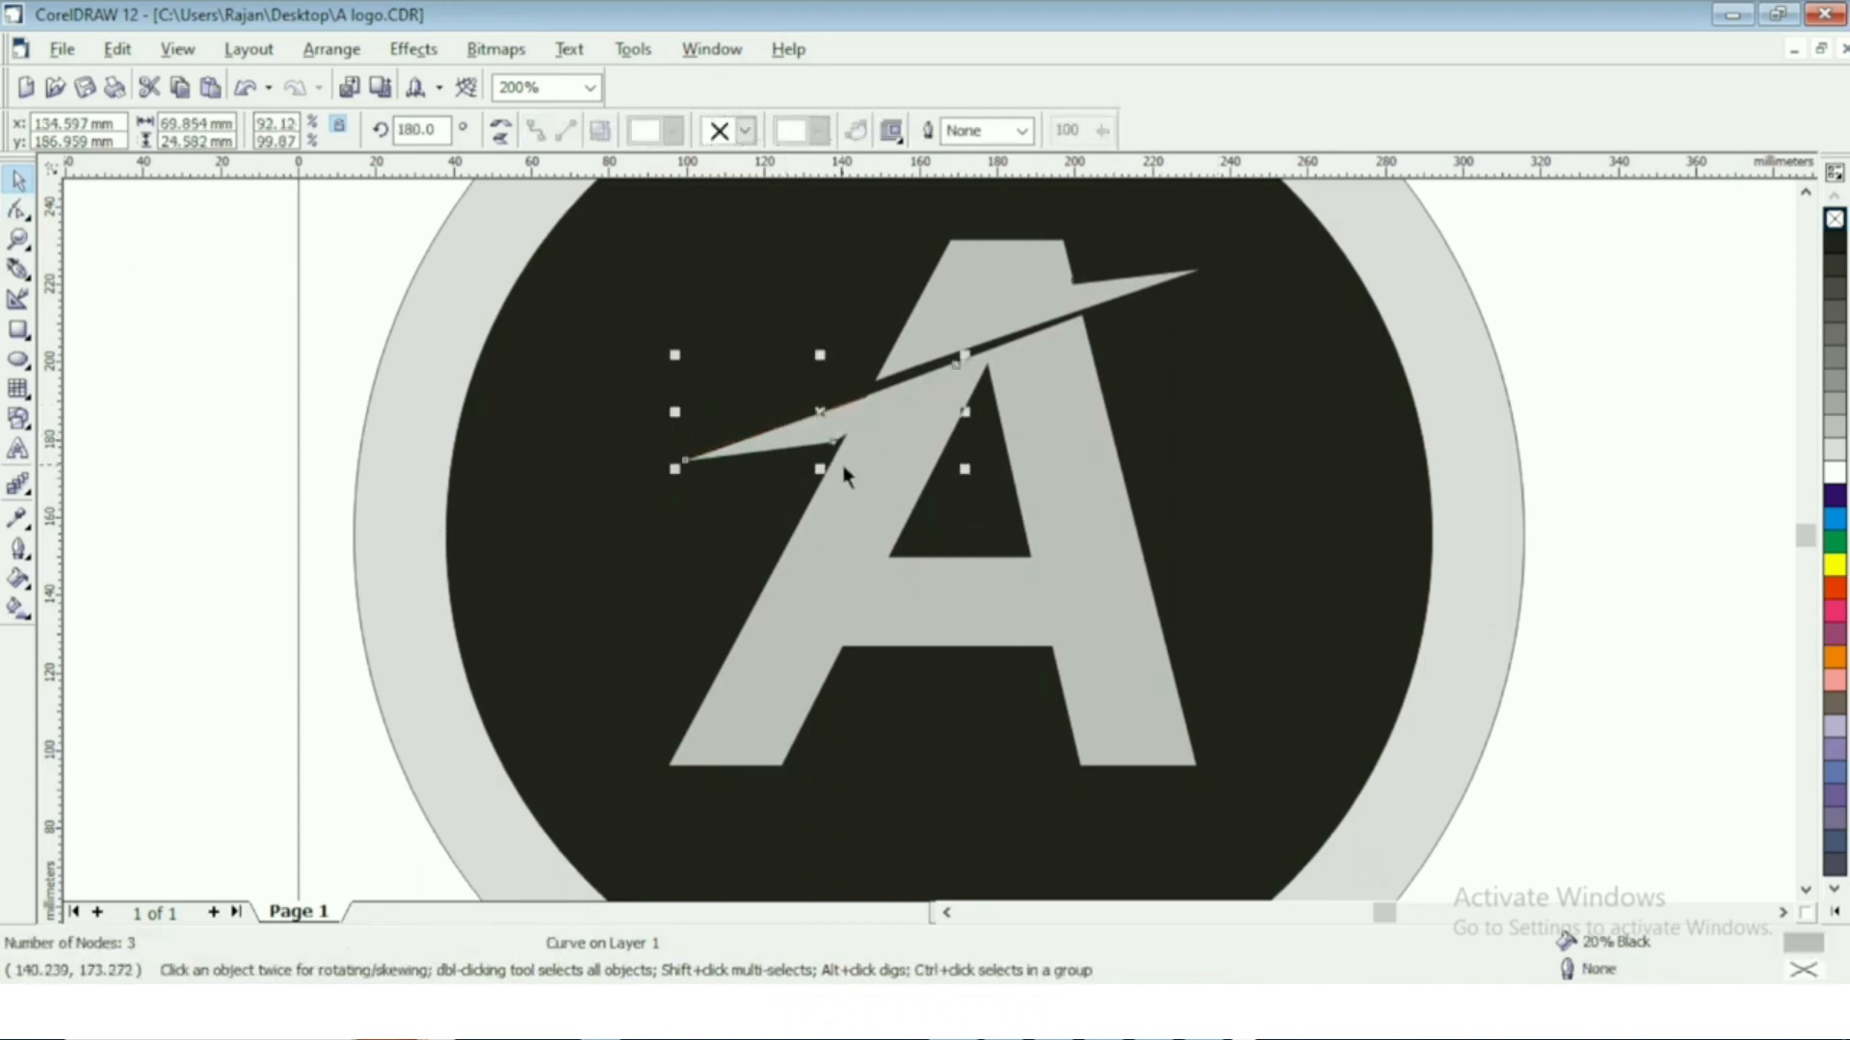
{"action": "key", "text": "Right"}
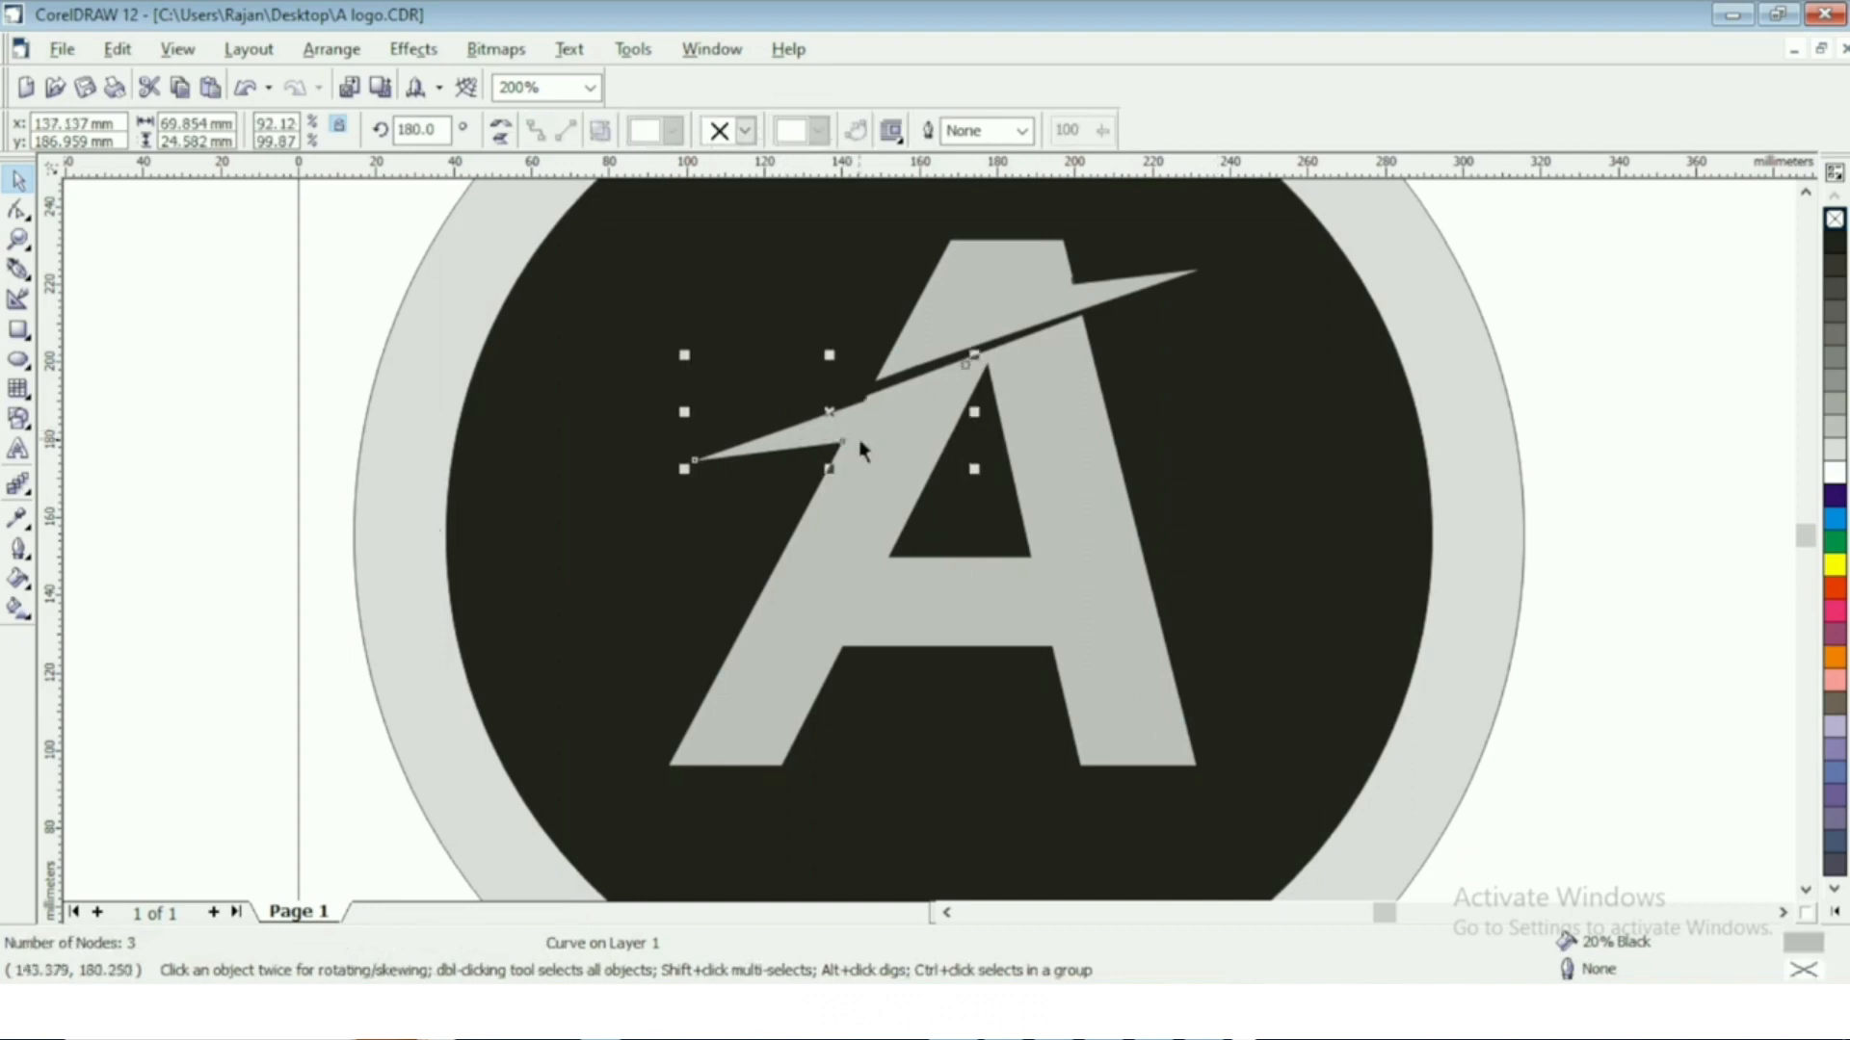
{"action": "key", "text": "Up"}
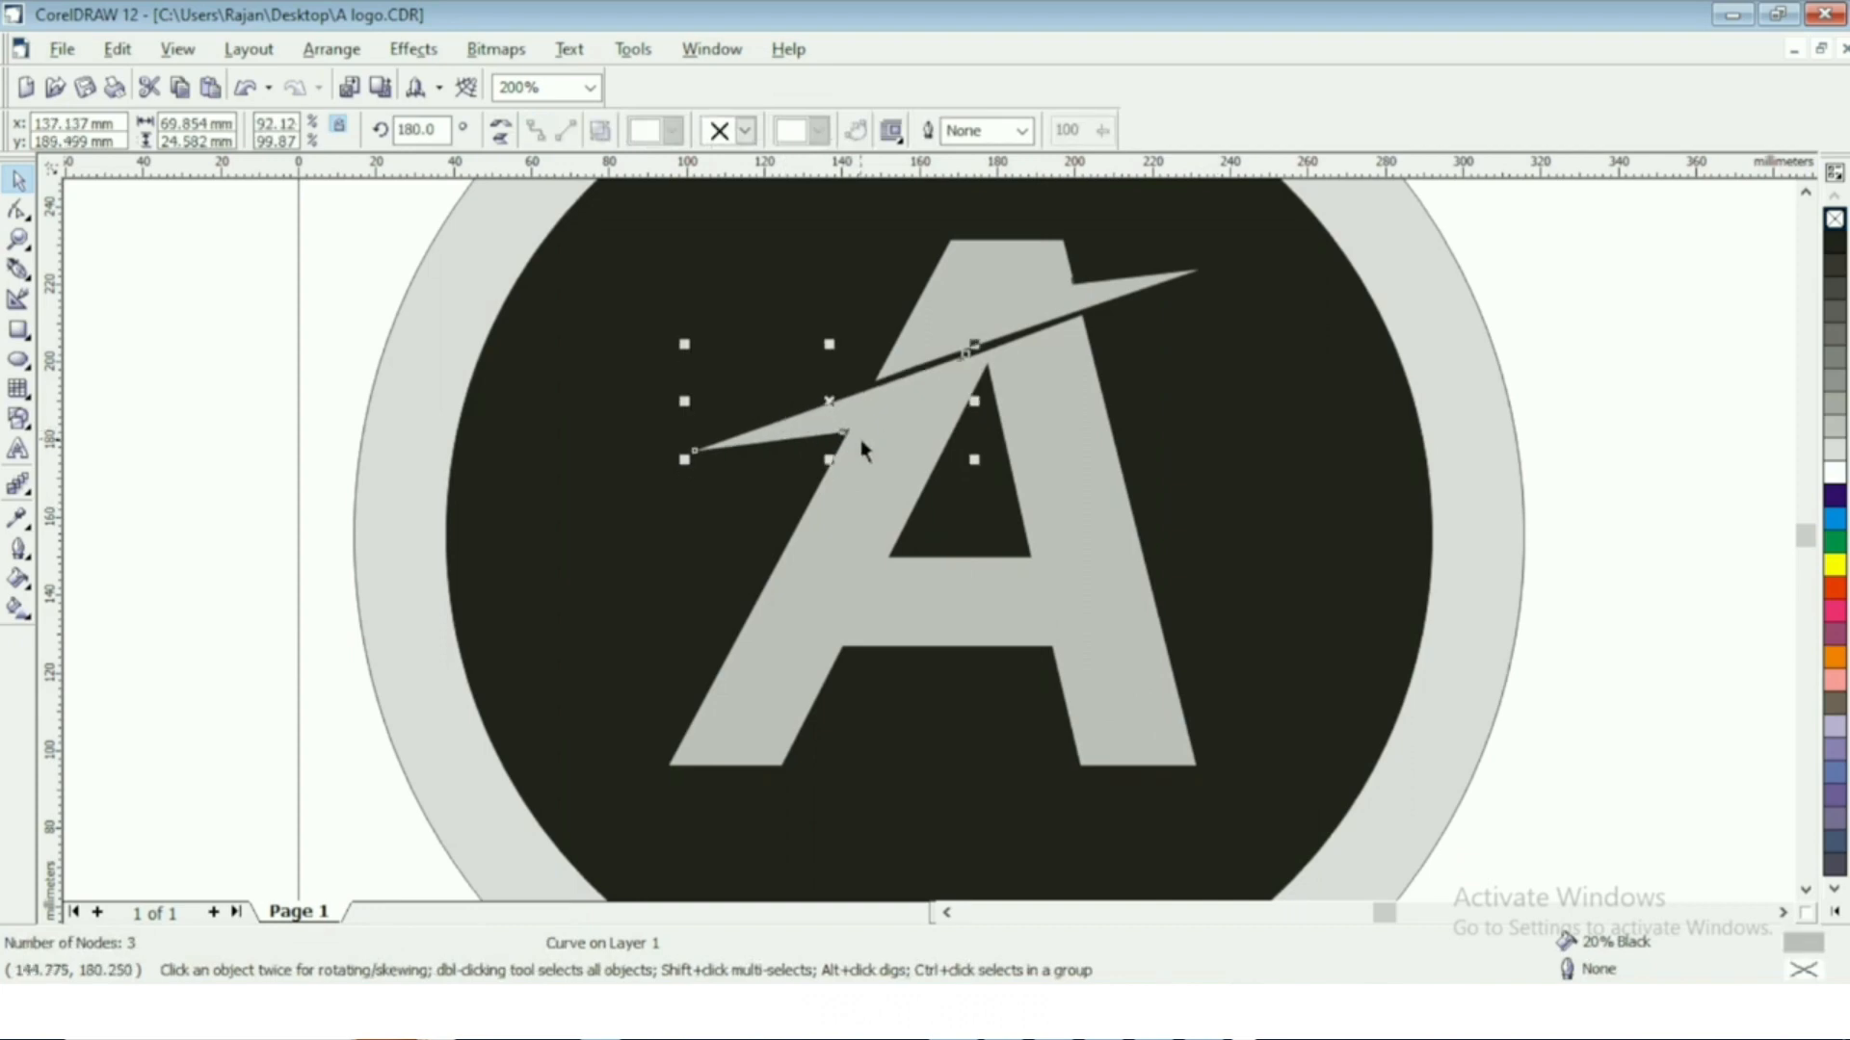
Extend the left spike's inner node to just above the tip of the A's inner triangle, making it about 76 mm wide.
{"action": "key", "text": "F10"}
{"action": "left_click_drag", "start_coordinate": [966, 356], "coordinate": [987, 354]}
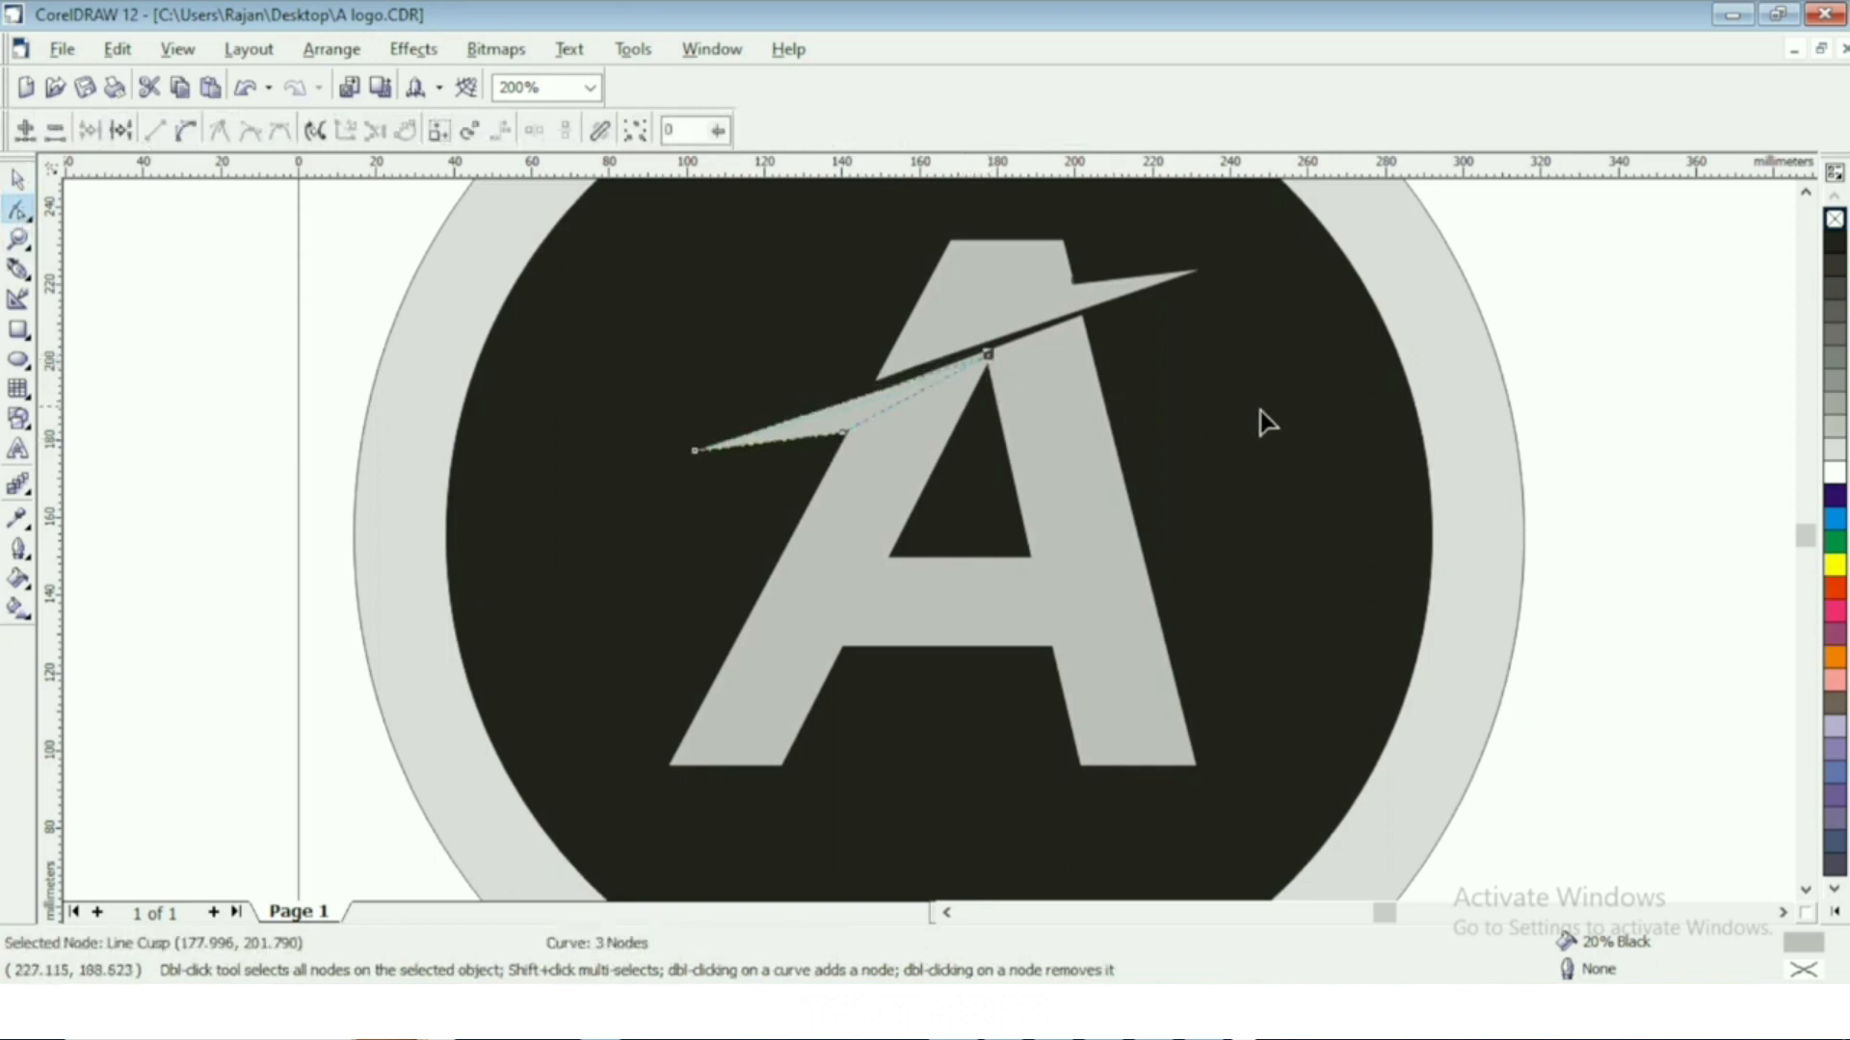
{"action": "left_click", "coordinate": [1027, 510]}
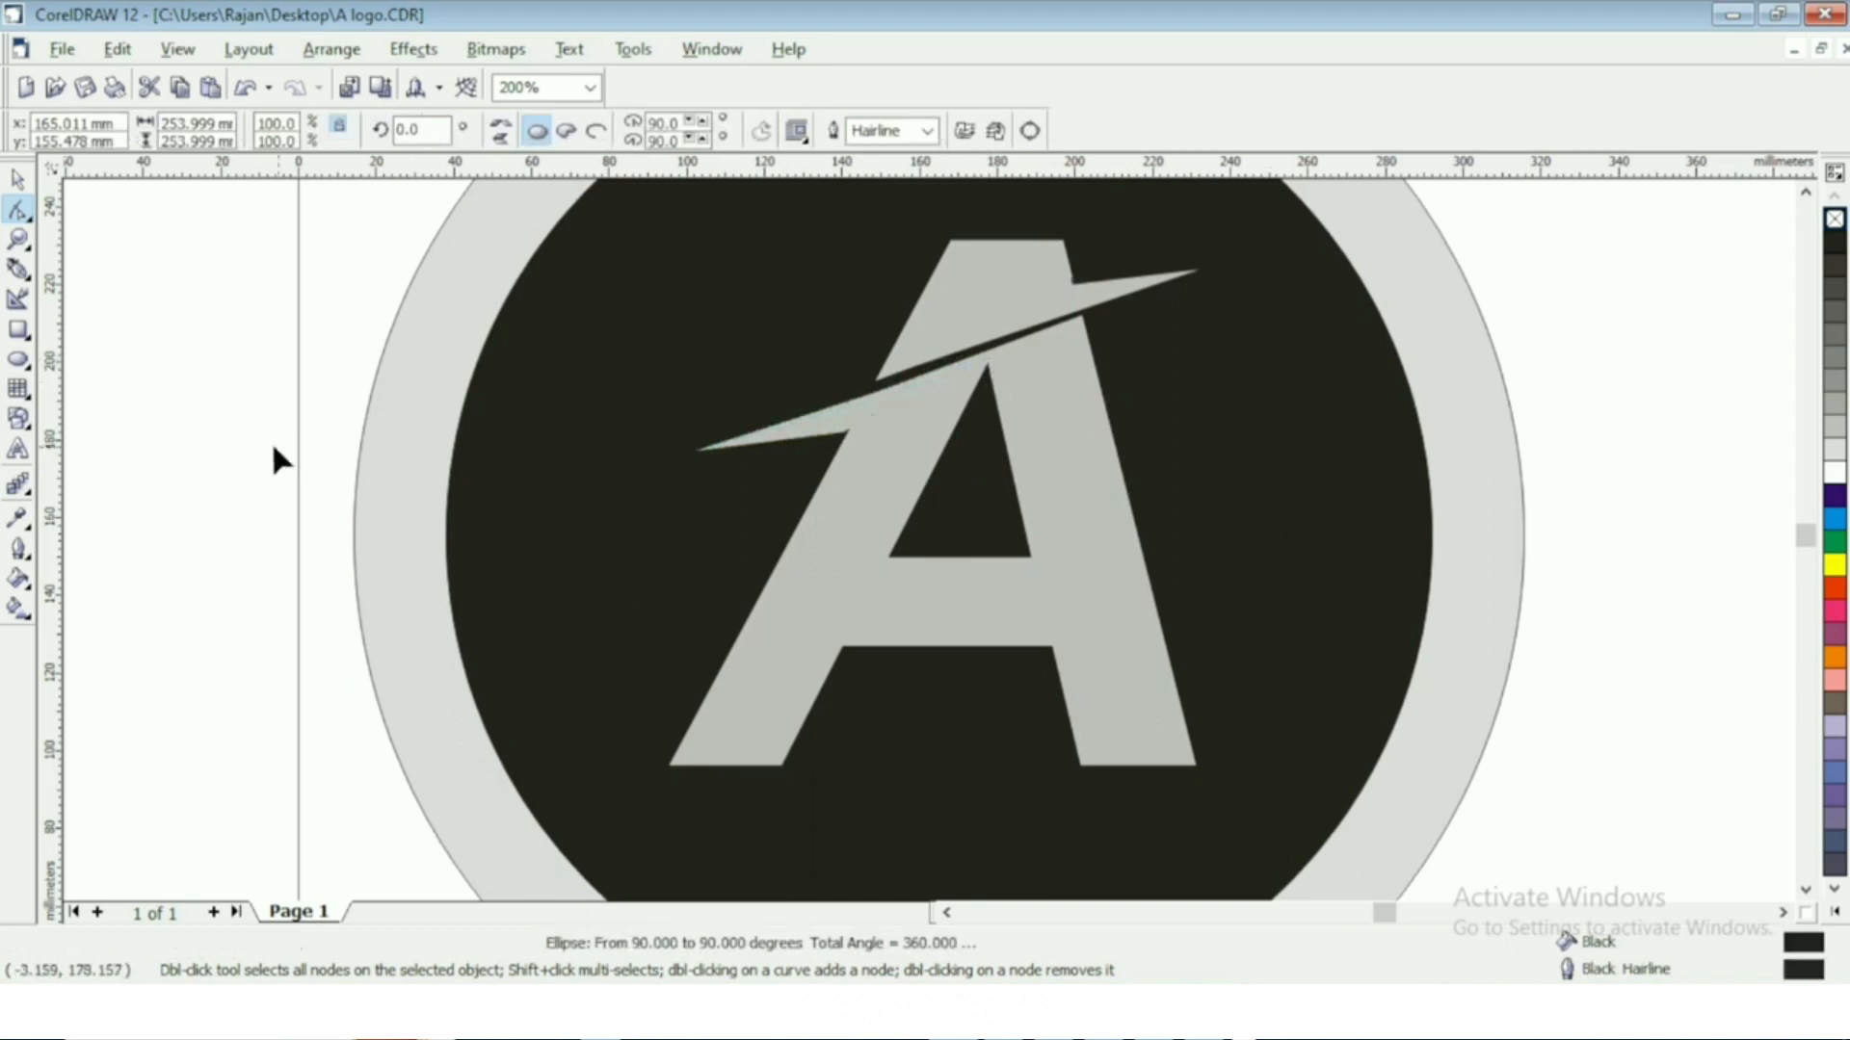
Draw a slanted black line about 68 mm wide and 29 mm high across the A's lower right leg with a 2.822 mm outline.
{"action": "scroll", "coordinate": [1458, 352], "scroll_direction": "down", "scroll_amount": 1}
{"action": "scroll", "coordinate": [1171, 422], "scroll_direction": "down", "scroll_amount": 1}
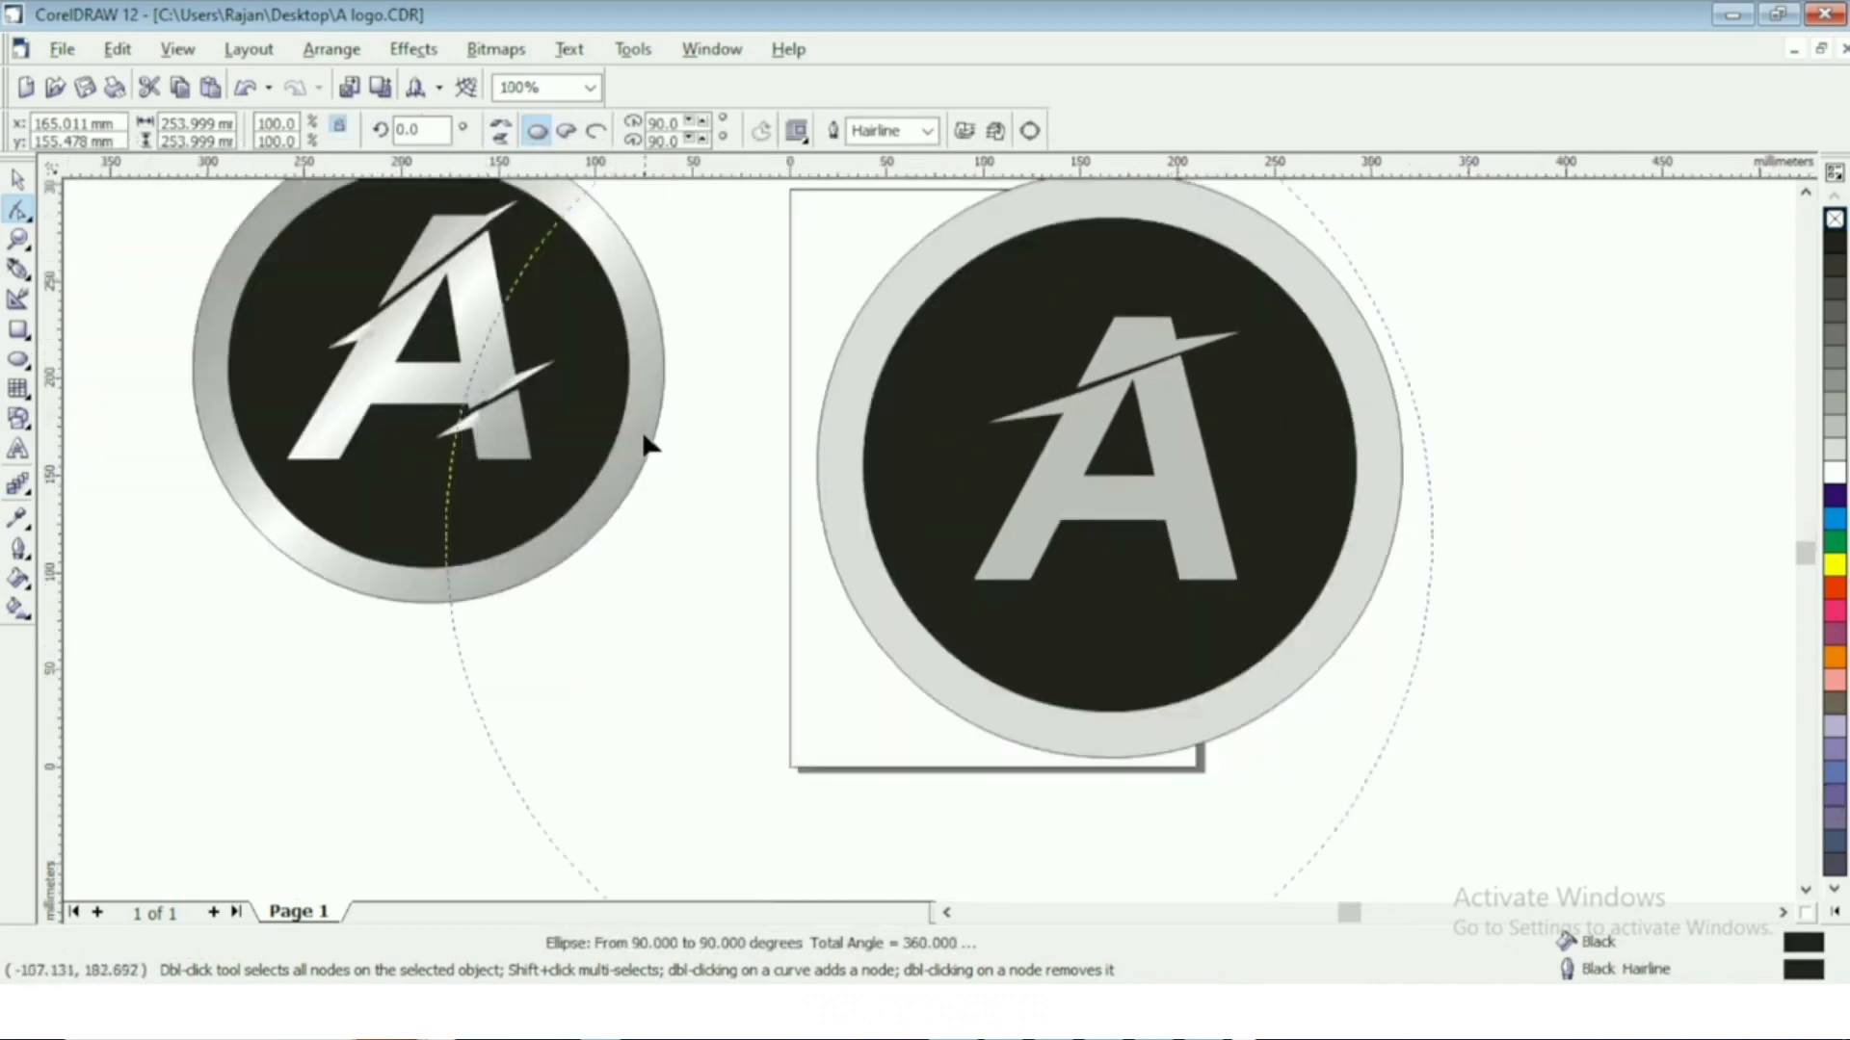
{"action": "left_click", "coordinate": [18, 270]}
{"action": "left_click", "coordinate": [1146, 554]}
{"action": "left_click", "coordinate": [1278, 498]}
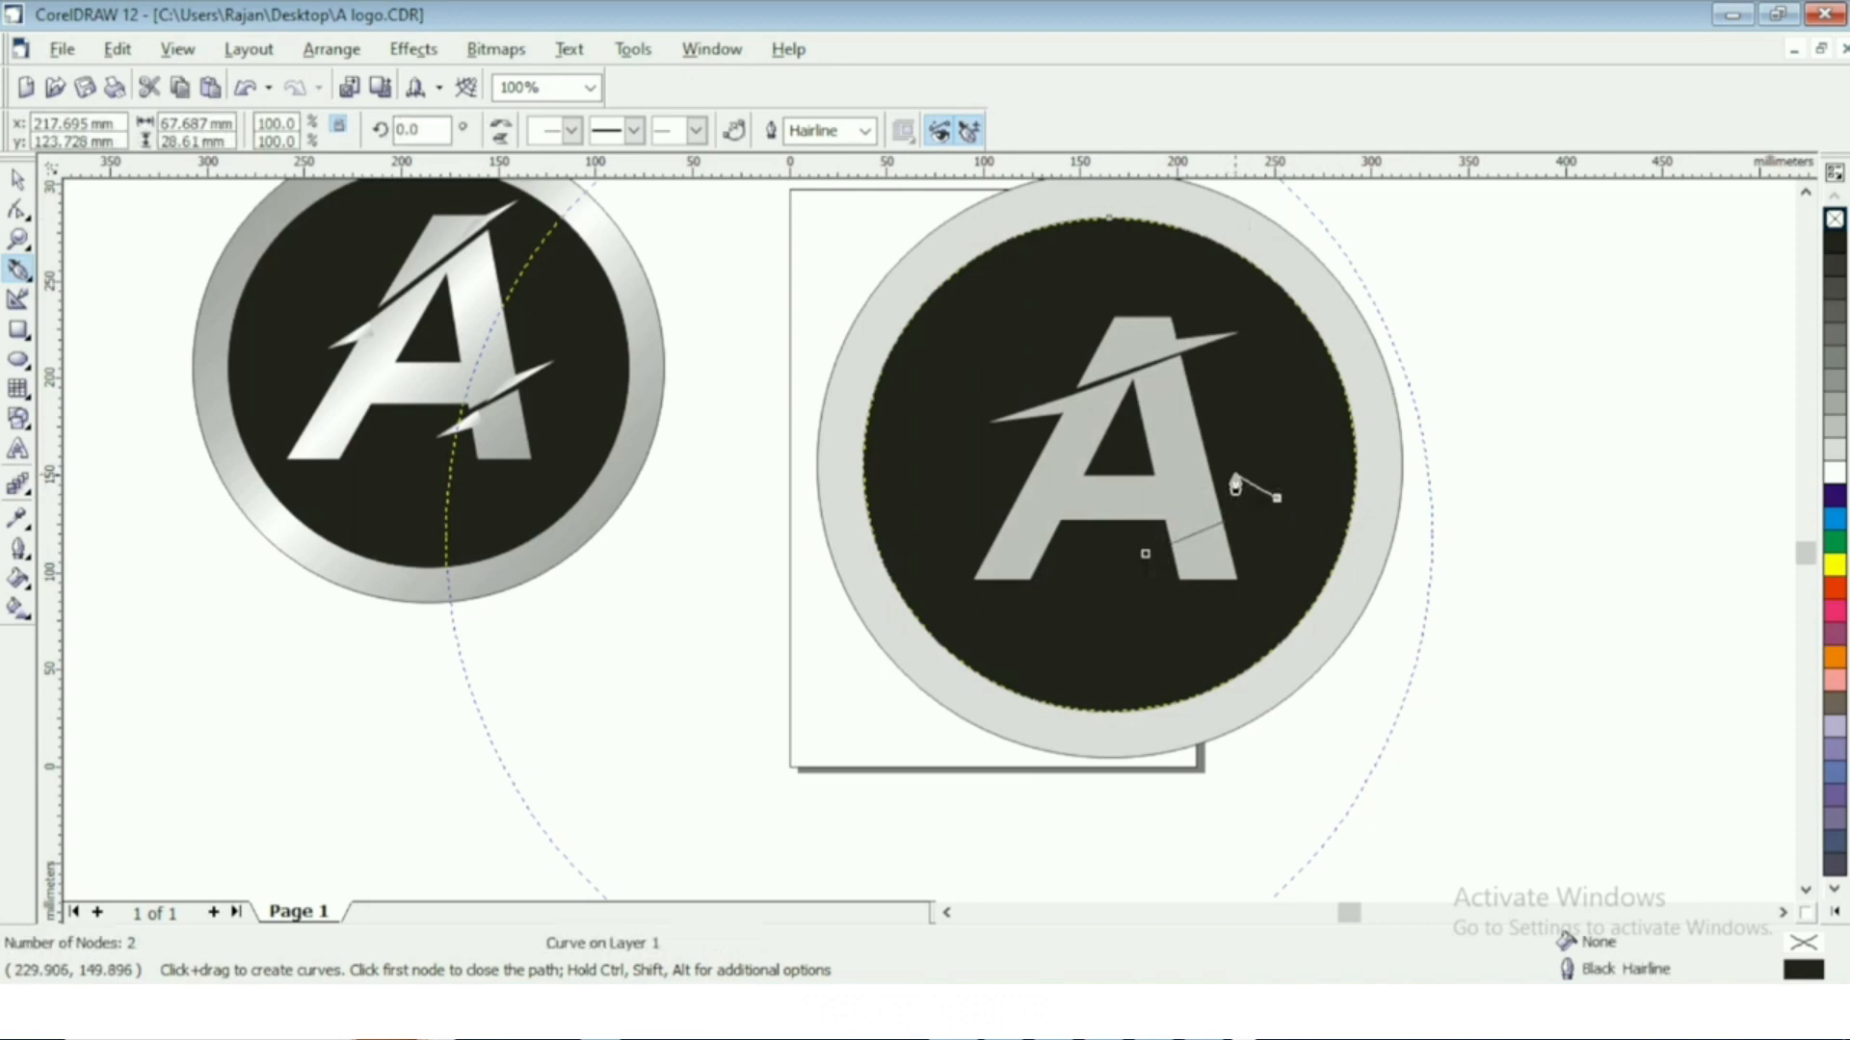
{"action": "left_click", "coordinate": [865, 131]}
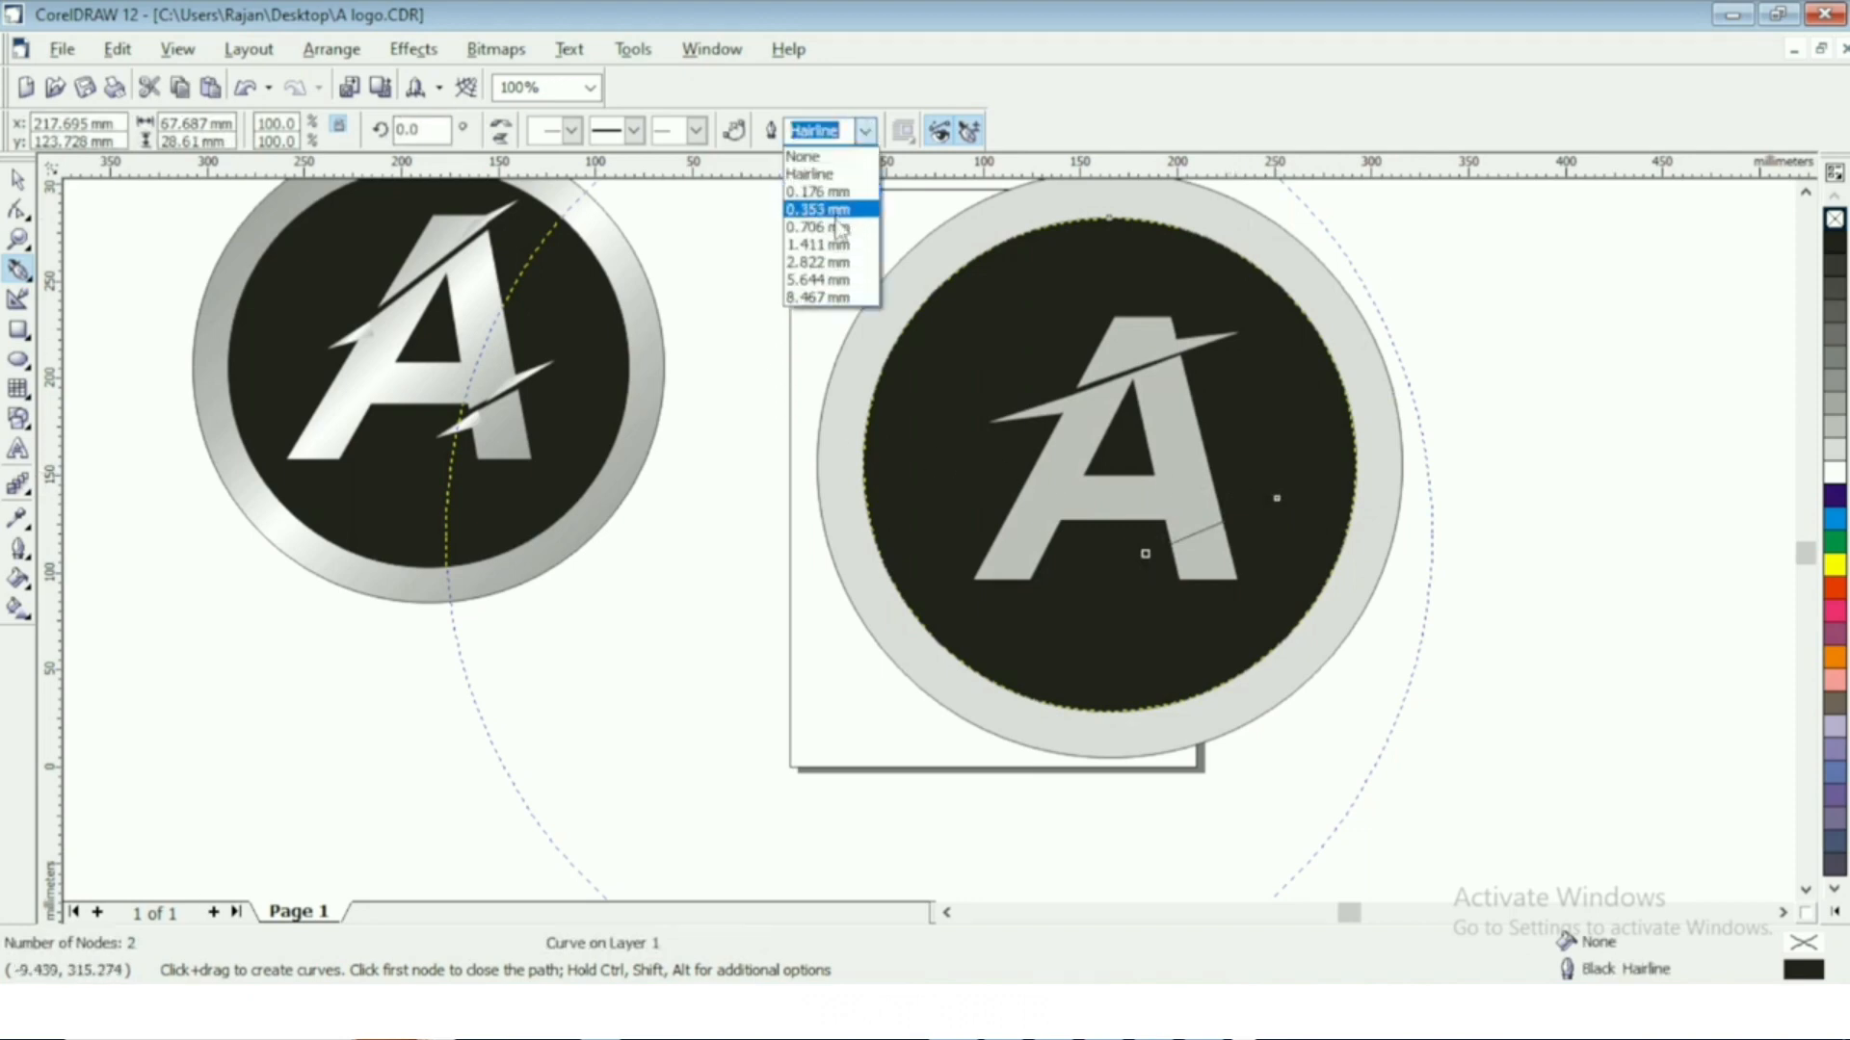
{"action": "left_click", "coordinate": [818, 262]}
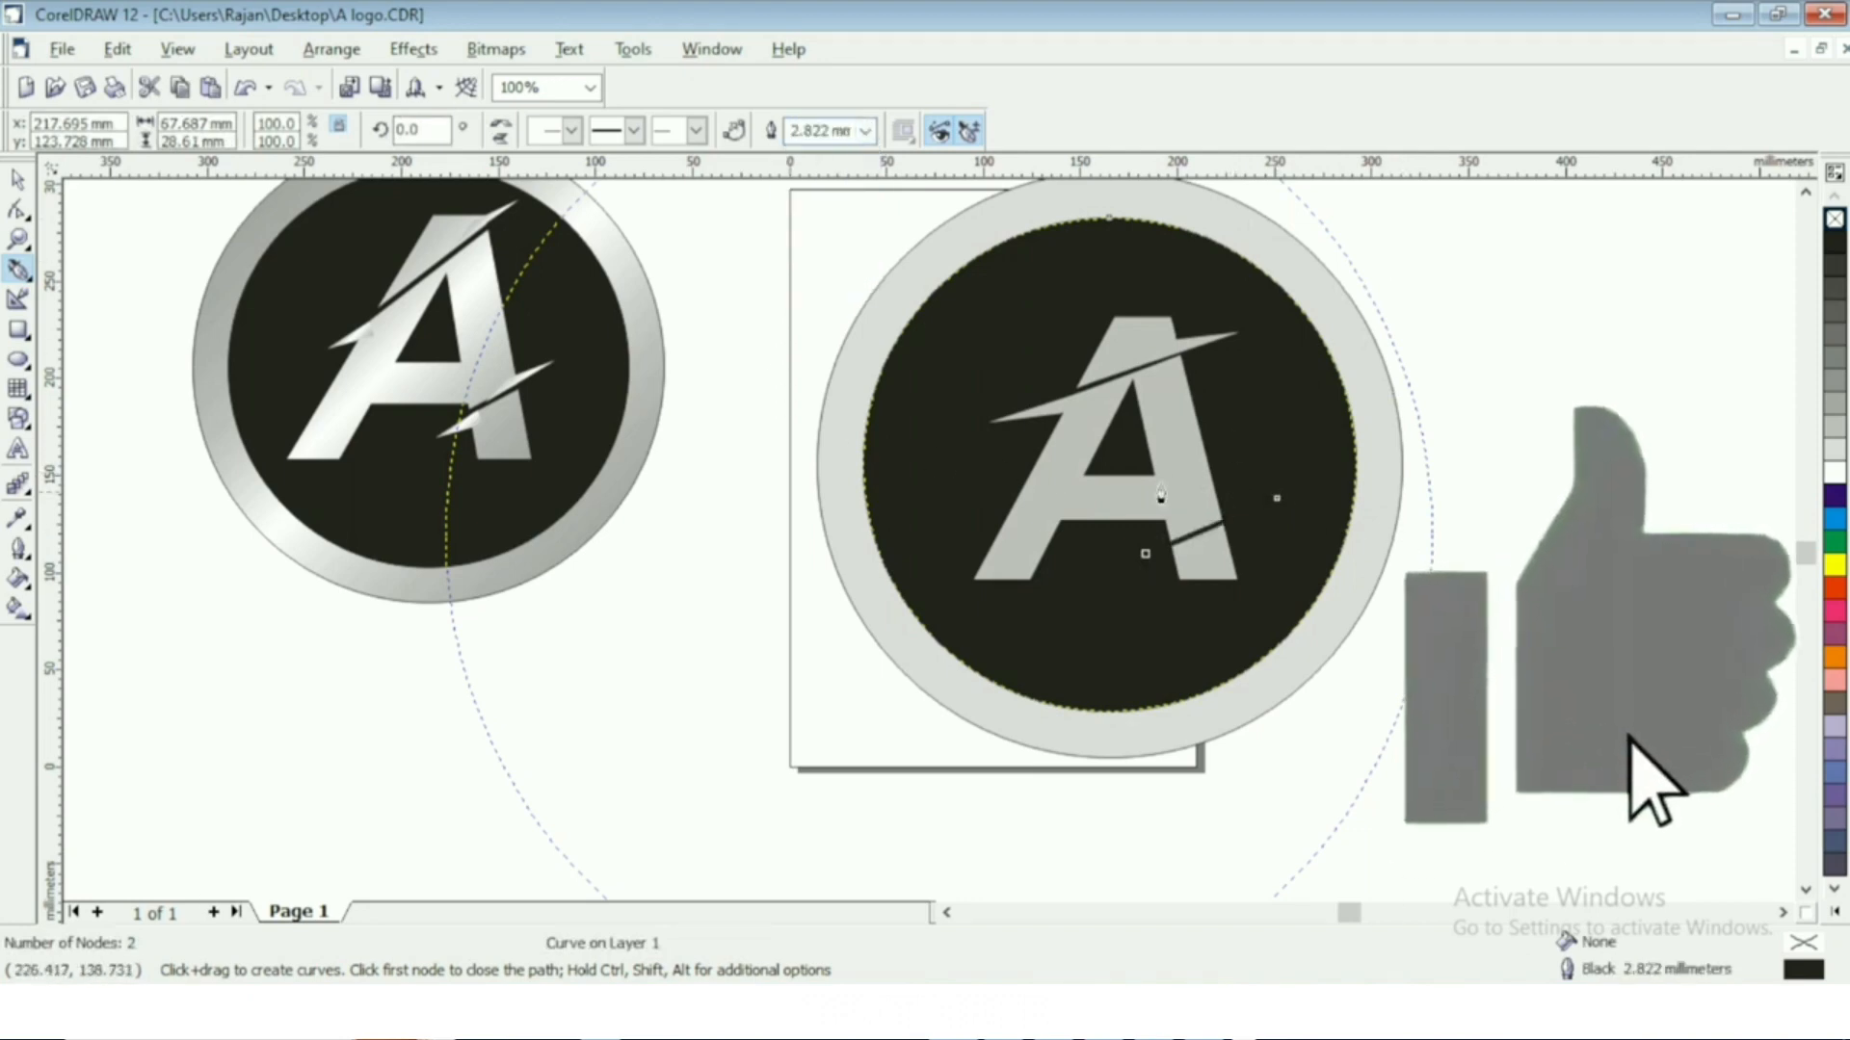
Place a scaled-down copy of the left spike, about 48 mm wide and 16 mm high, near the left end of the lower cut.
{"action": "key", "text": "space"}
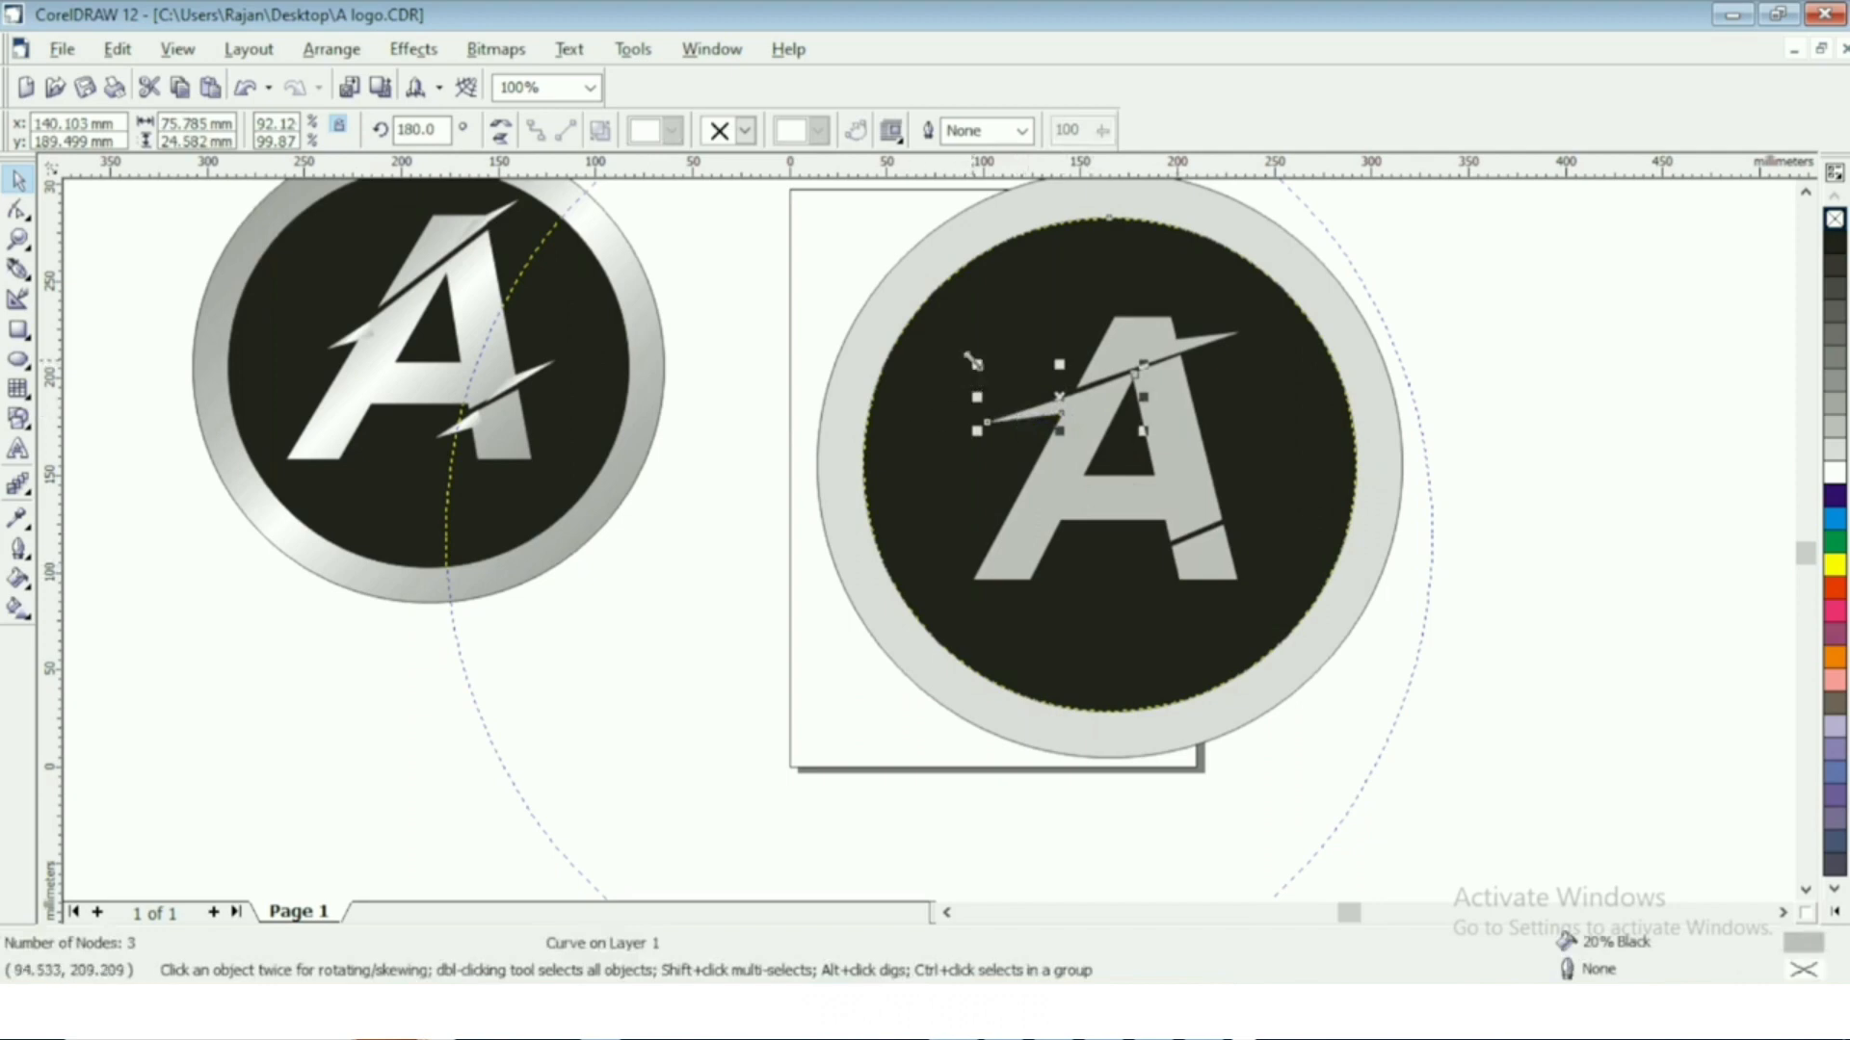
{"action": "left_click_drag", "start_coordinate": [976, 362], "coordinate": [1148, 565]}
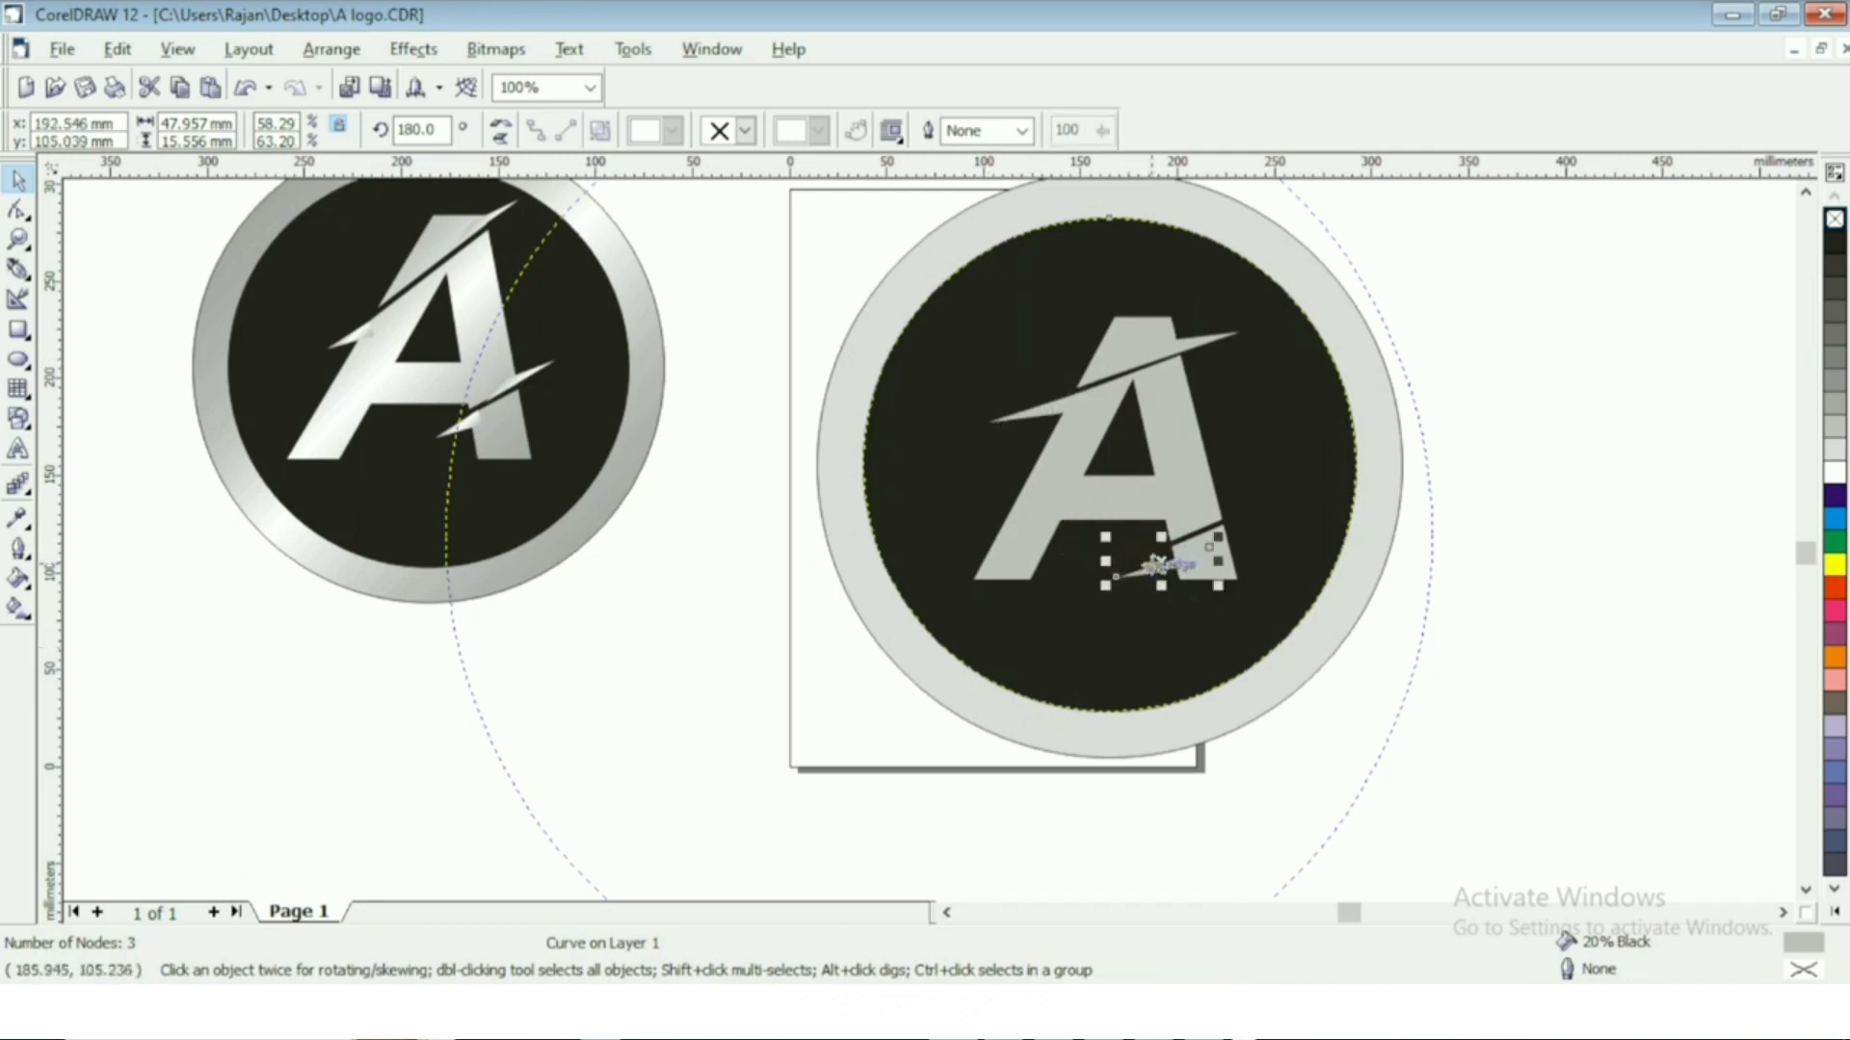
{"action": "left_click_drag", "start_coordinate": [1154, 570], "coordinate": [1148, 559]}
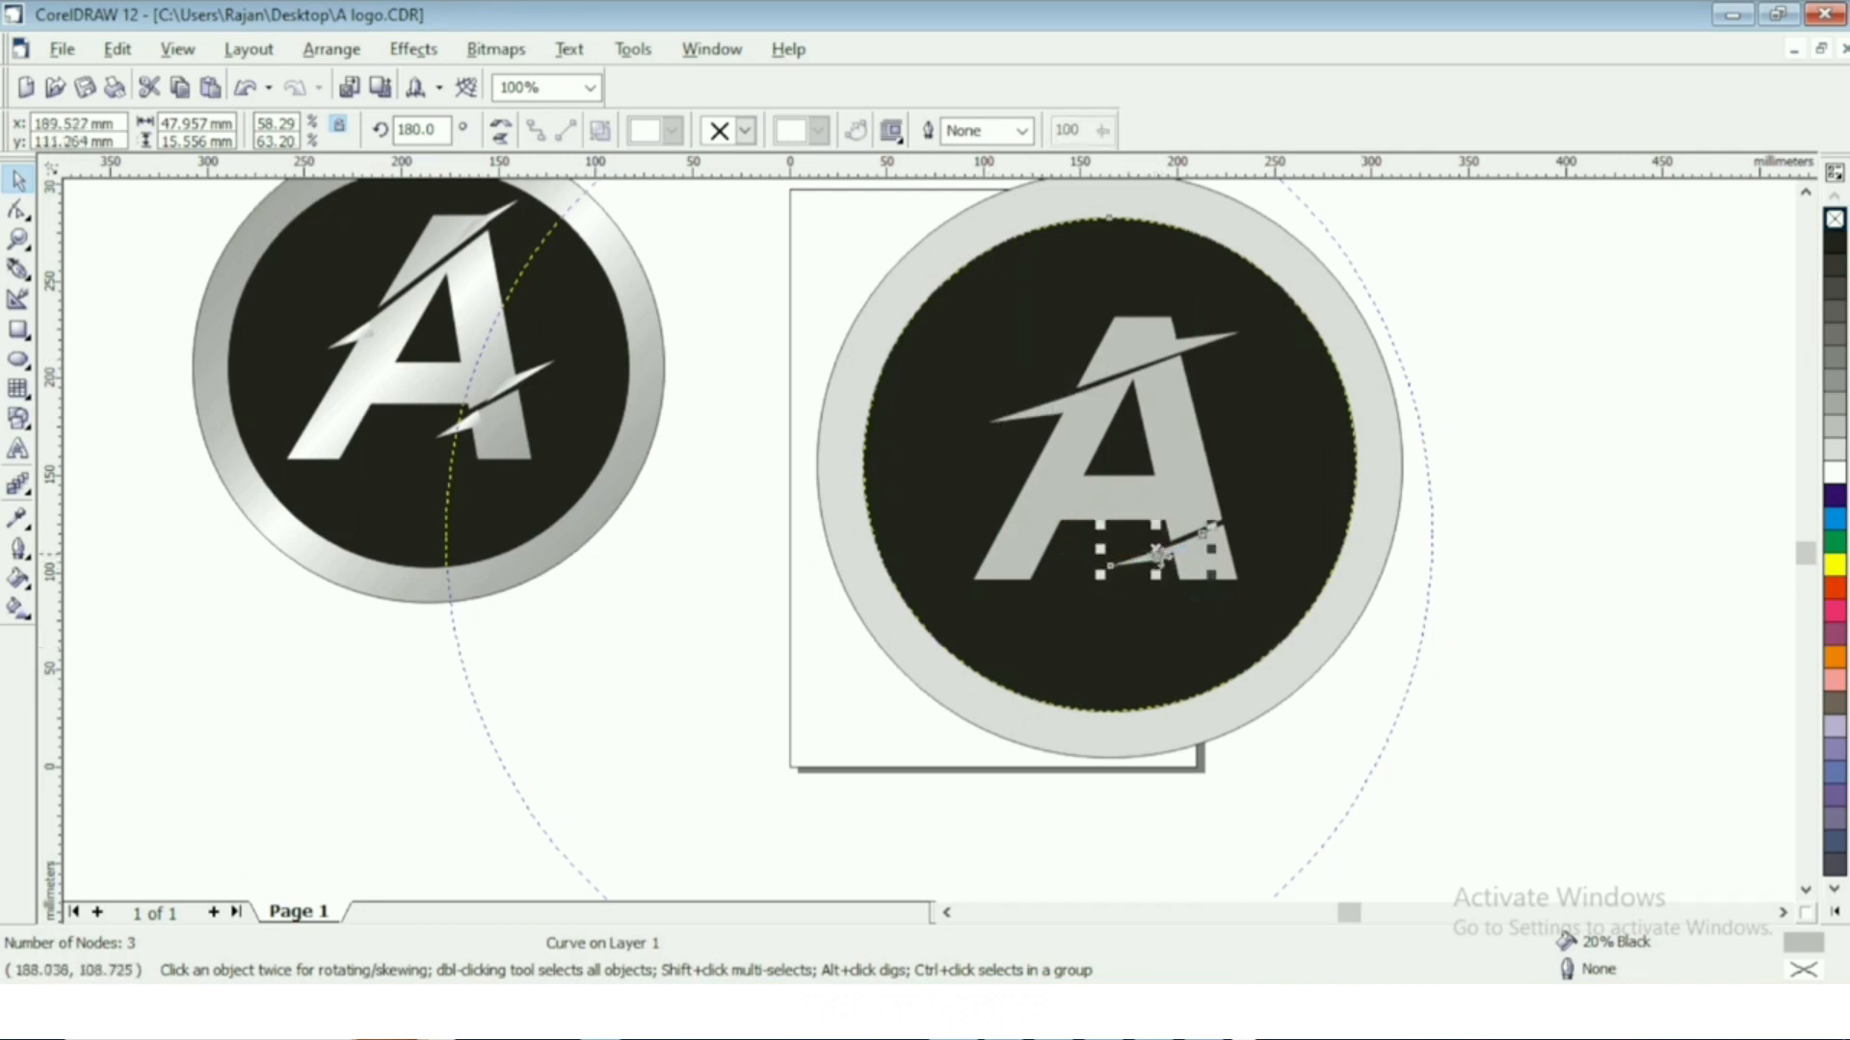
Nudge the small spike 10.16 mm right and 5.08 mm up against the lower edge of the lower cut.
{"action": "scroll", "coordinate": [1202, 592], "scroll_direction": "up", "scroll_amount": 3}
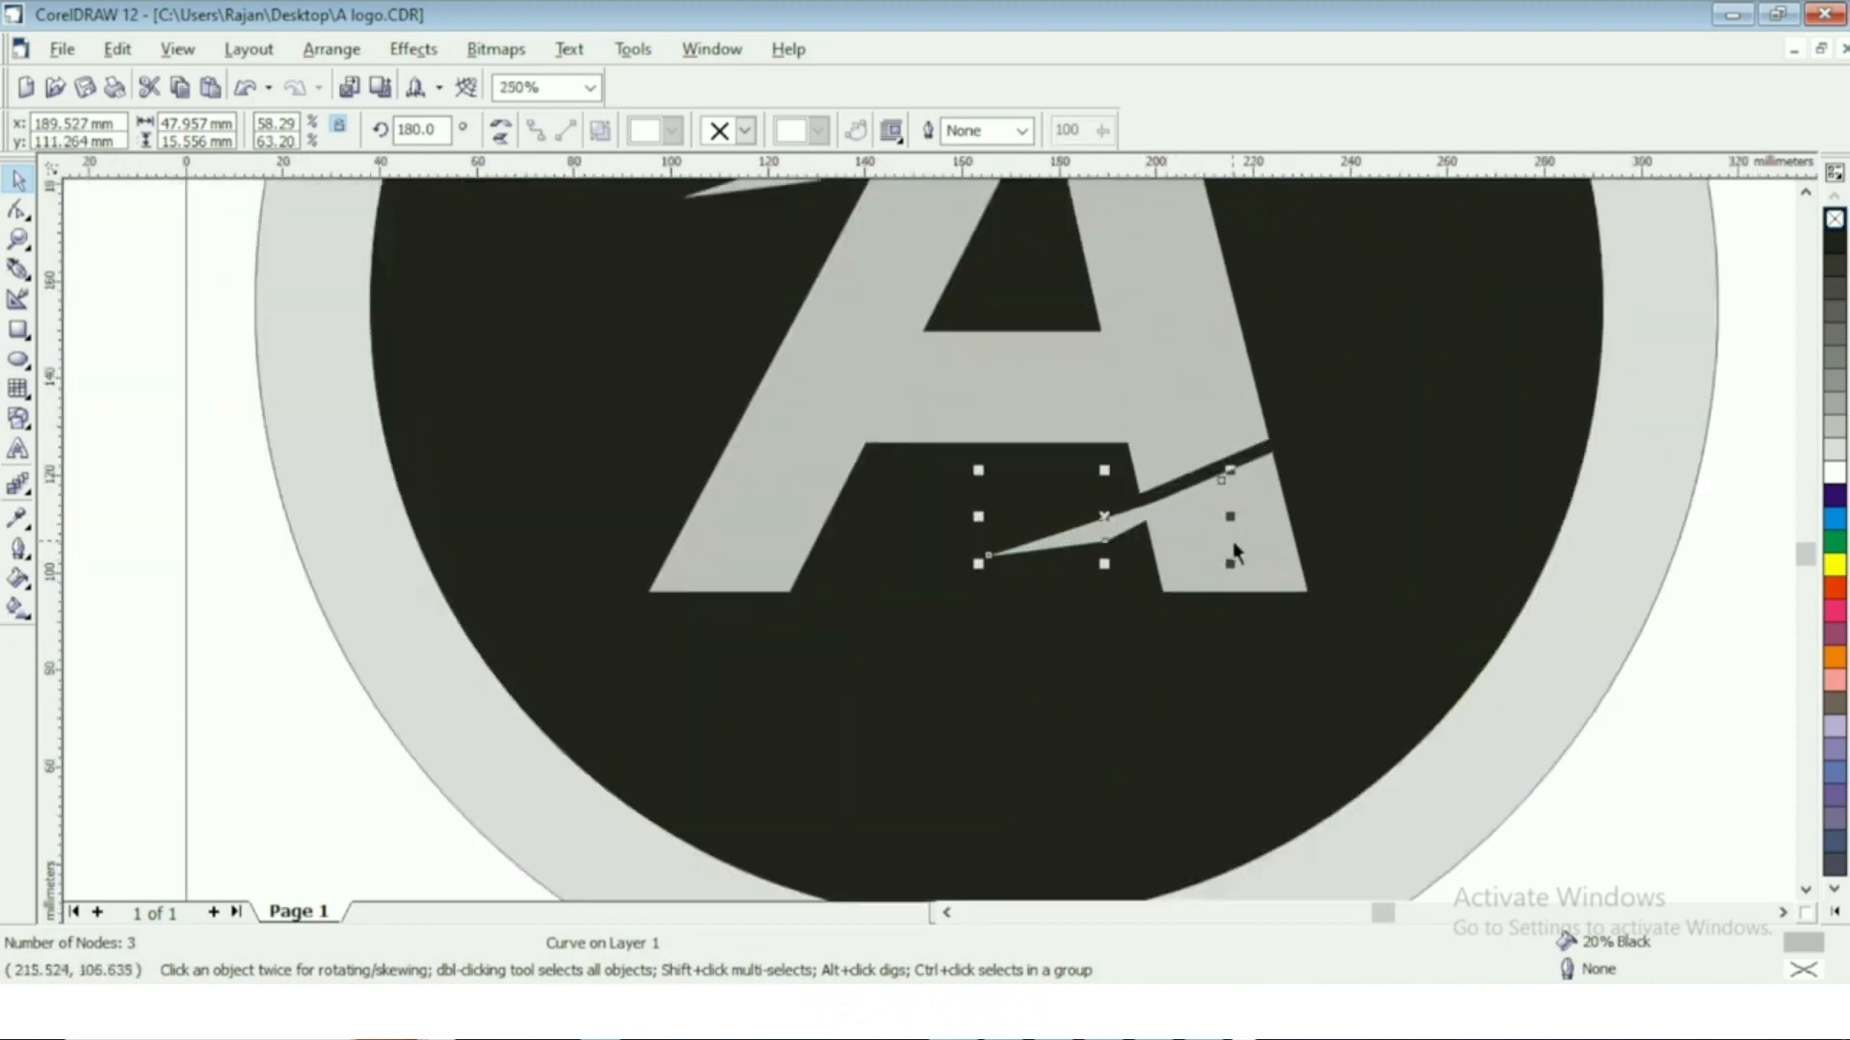
{"action": "key", "text": "Right"}
{"action": "key", "text": "Right"}
{"action": "key", "text": "Right"}
{"action": "key", "text": "Up"}
{"action": "key", "text": "Right"}
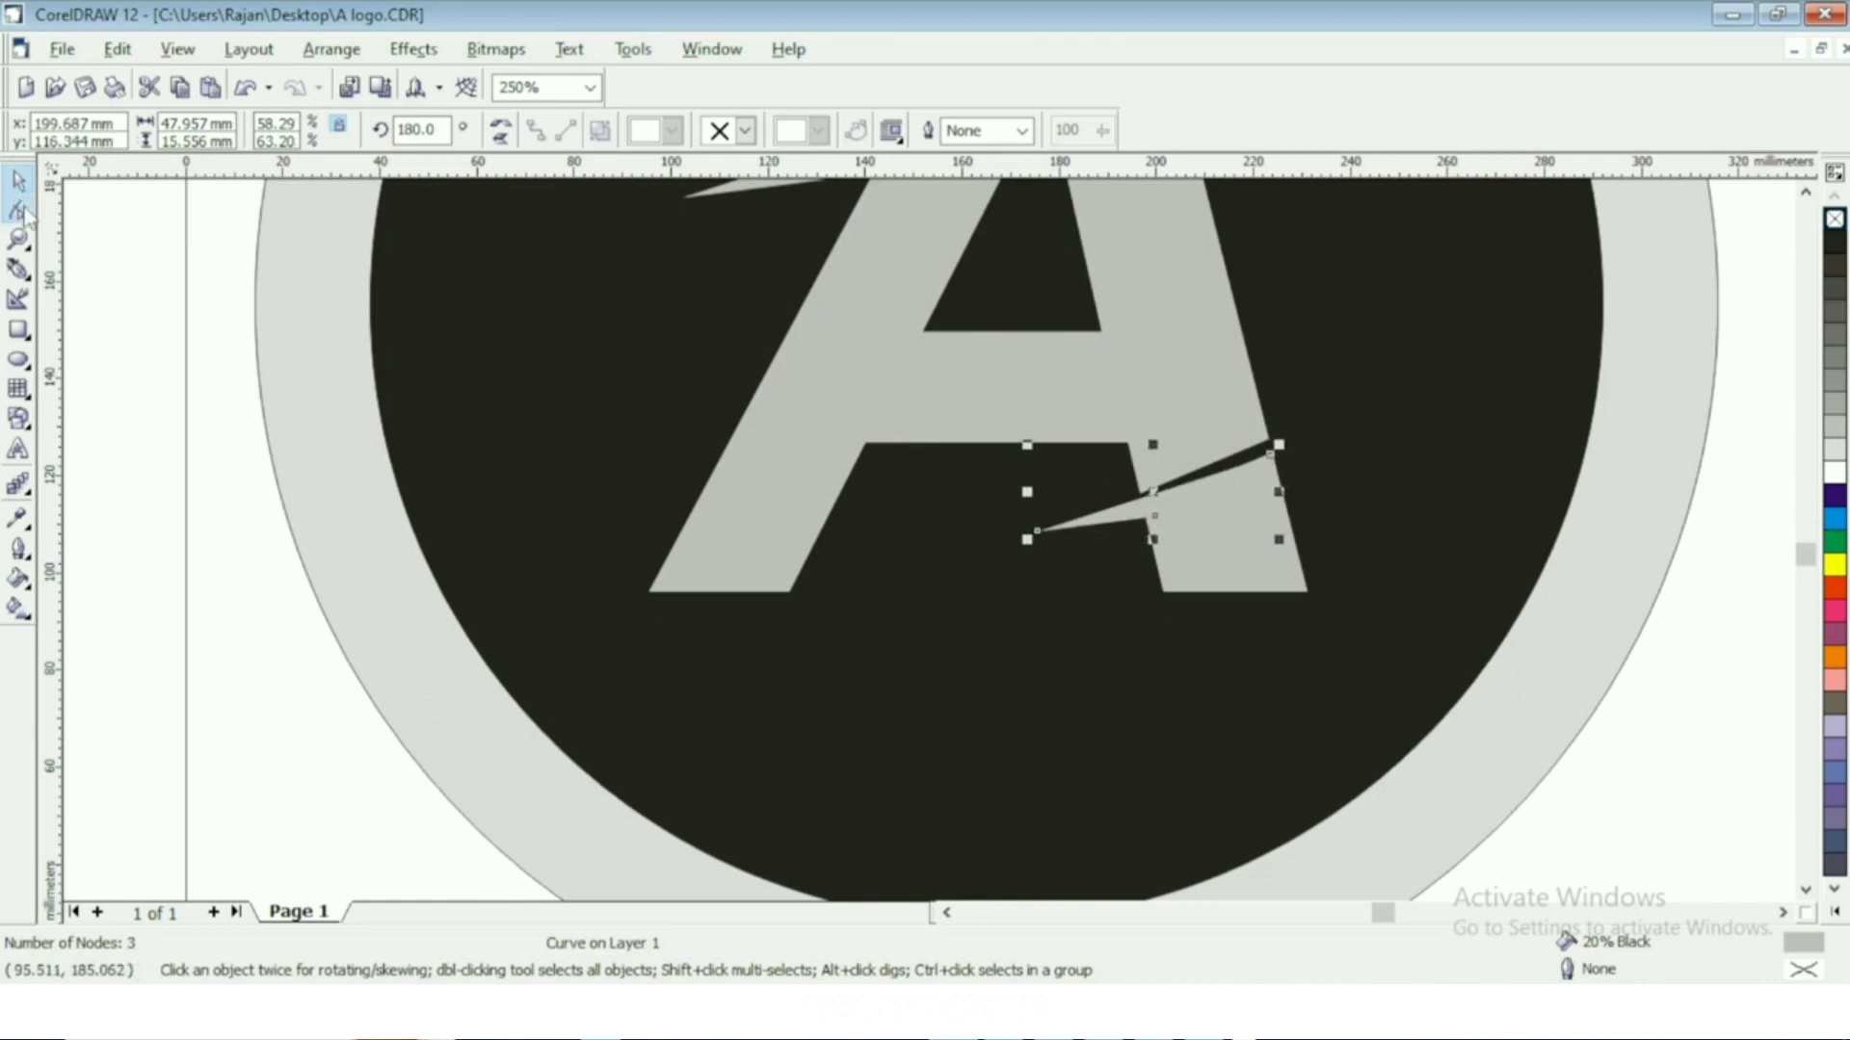
Reshape the small spike by moving its tip and lower inner node down and right, making it about 45 mm wide and 18 mm high.
{"action": "left_click", "coordinate": [17, 209]}
{"action": "left_click_drag", "start_coordinate": [1037, 531], "coordinate": [1052, 541]}
{"action": "left_click_drag", "start_coordinate": [1155, 517], "coordinate": [1170, 536]}
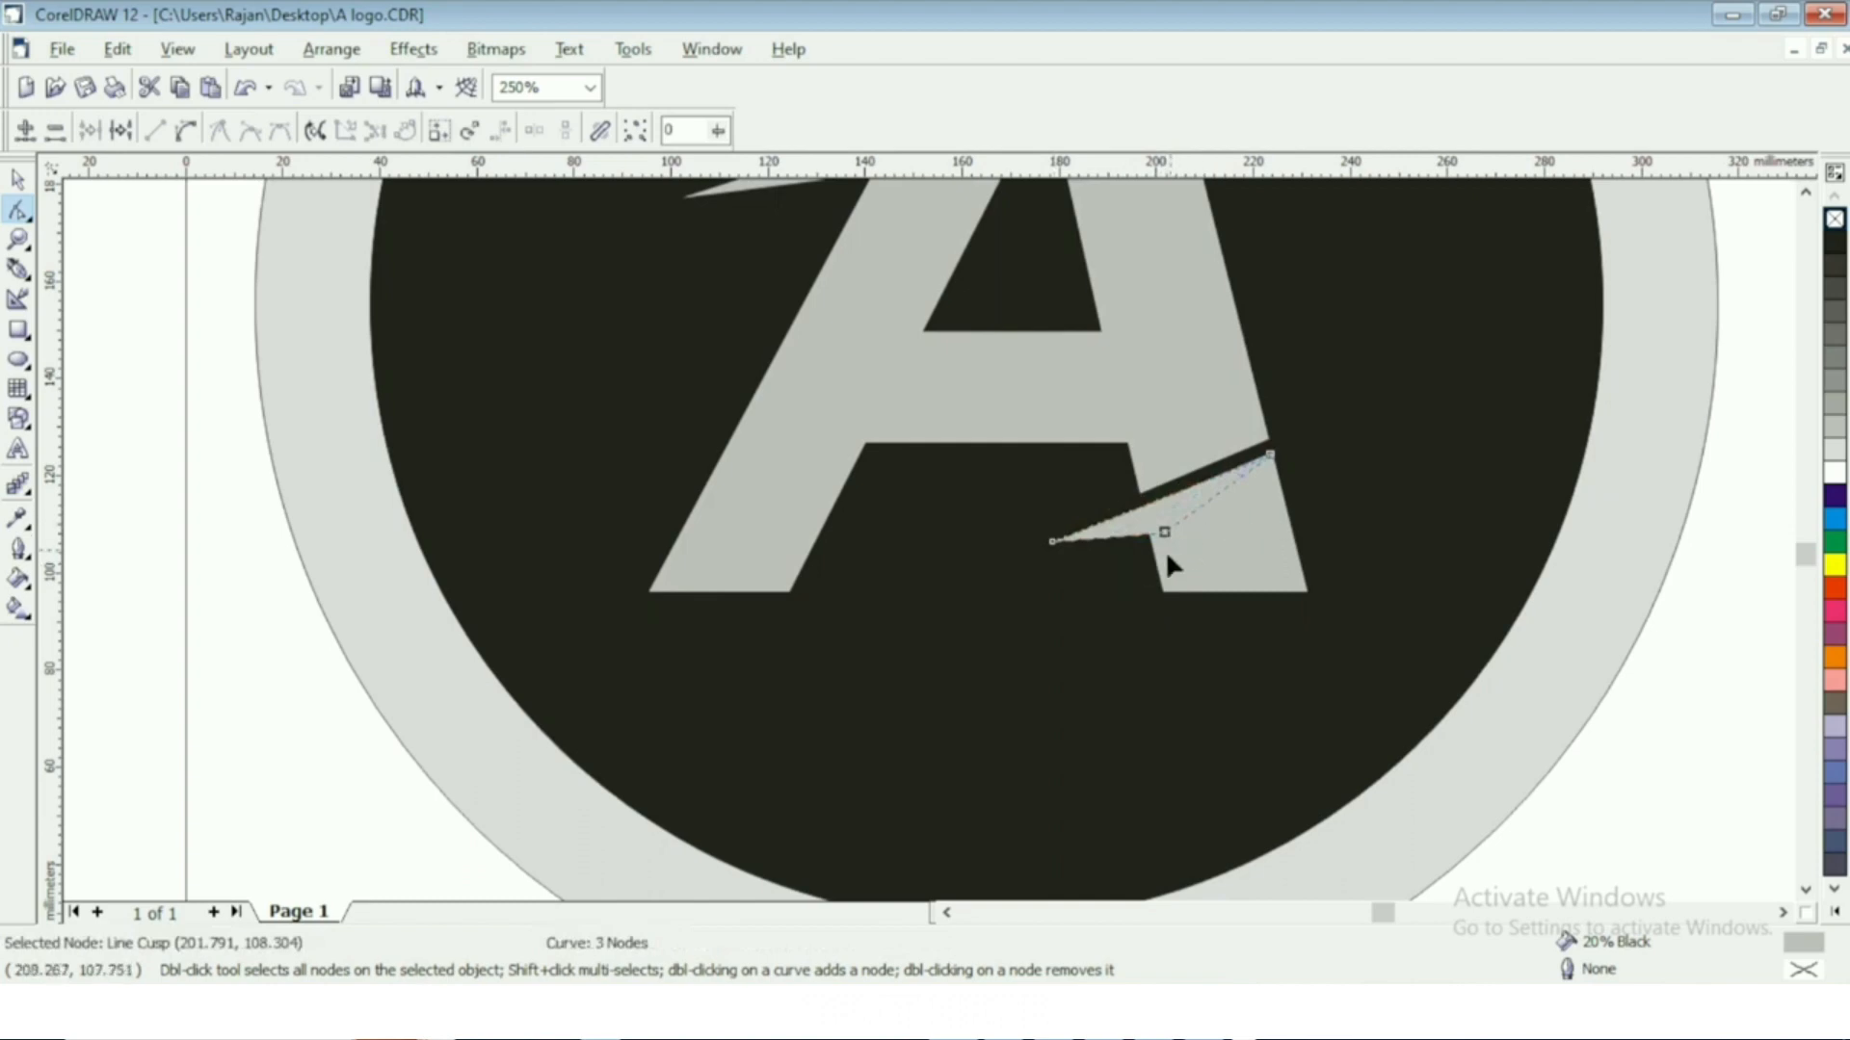
{"action": "left_click", "coordinate": [18, 179]}
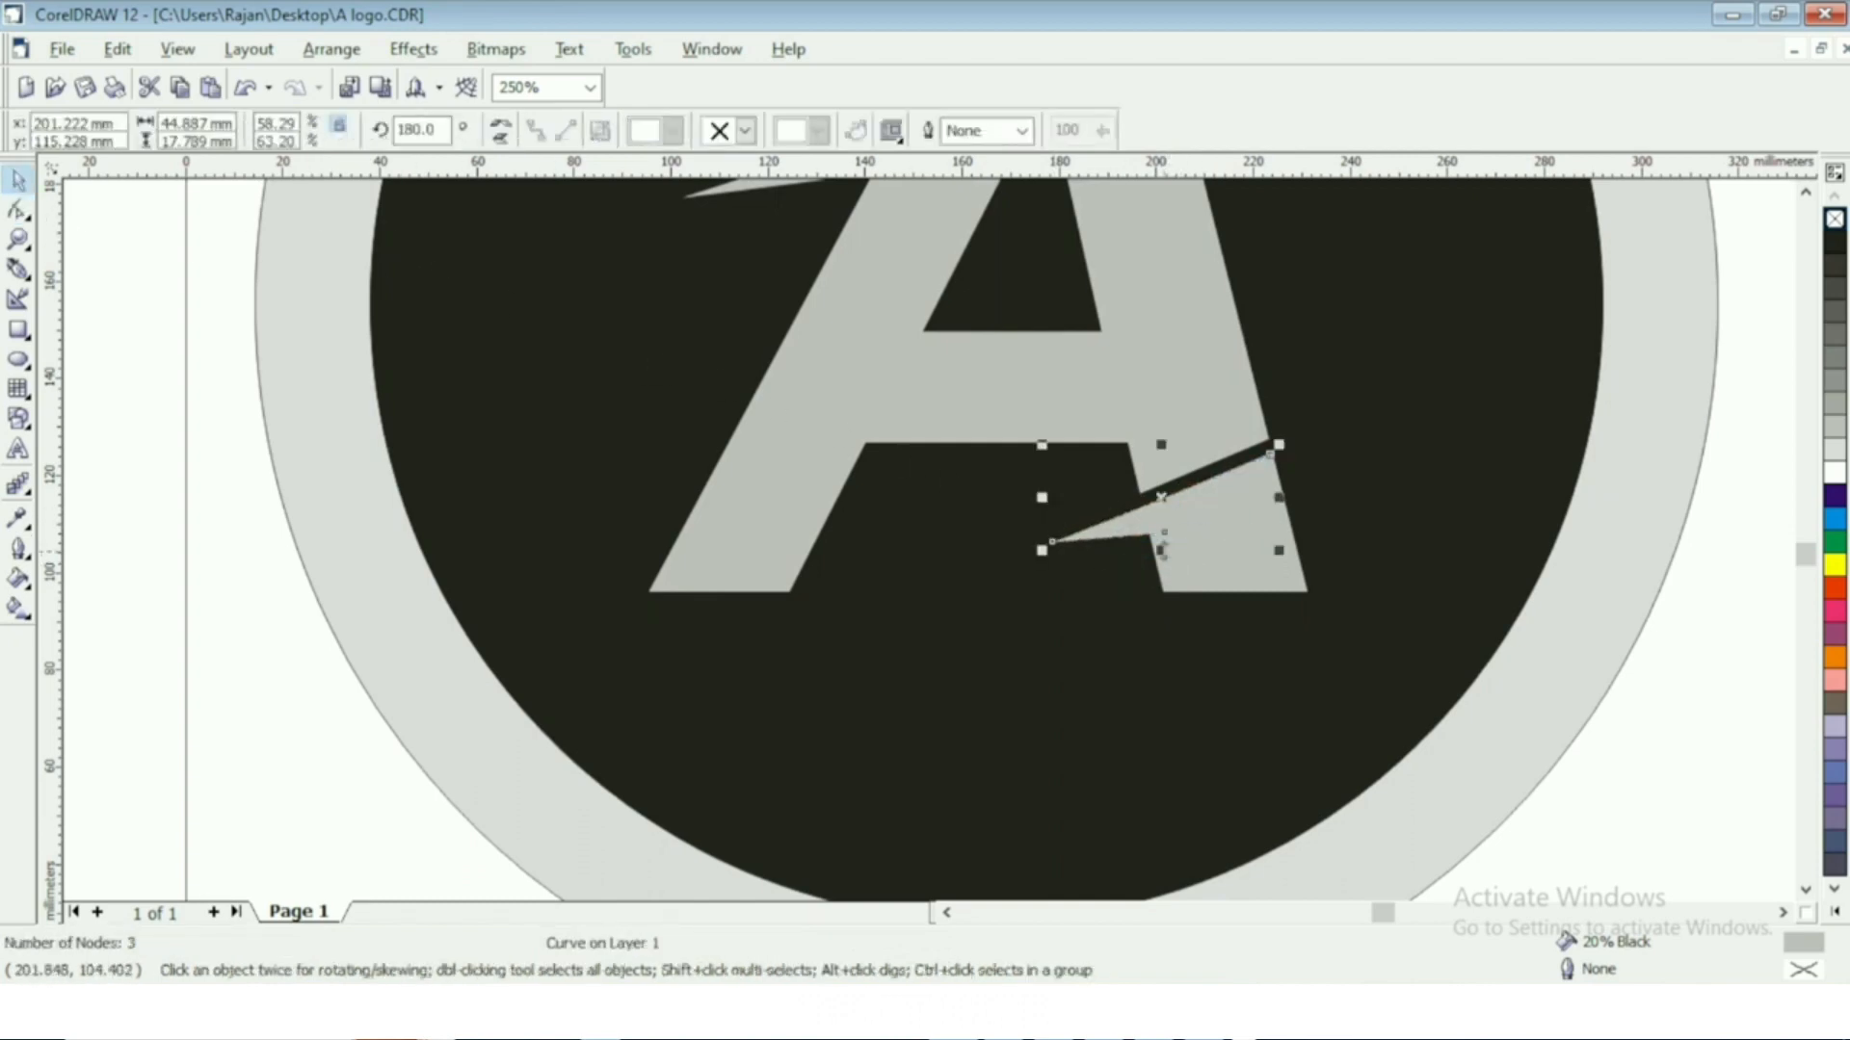
Make a mirrored, rotated copy of the small spike and place it at the right edge of the A's right leg.
{"action": "left_click_drag", "start_coordinate": [1161, 553], "coordinate": [1161, 314]}
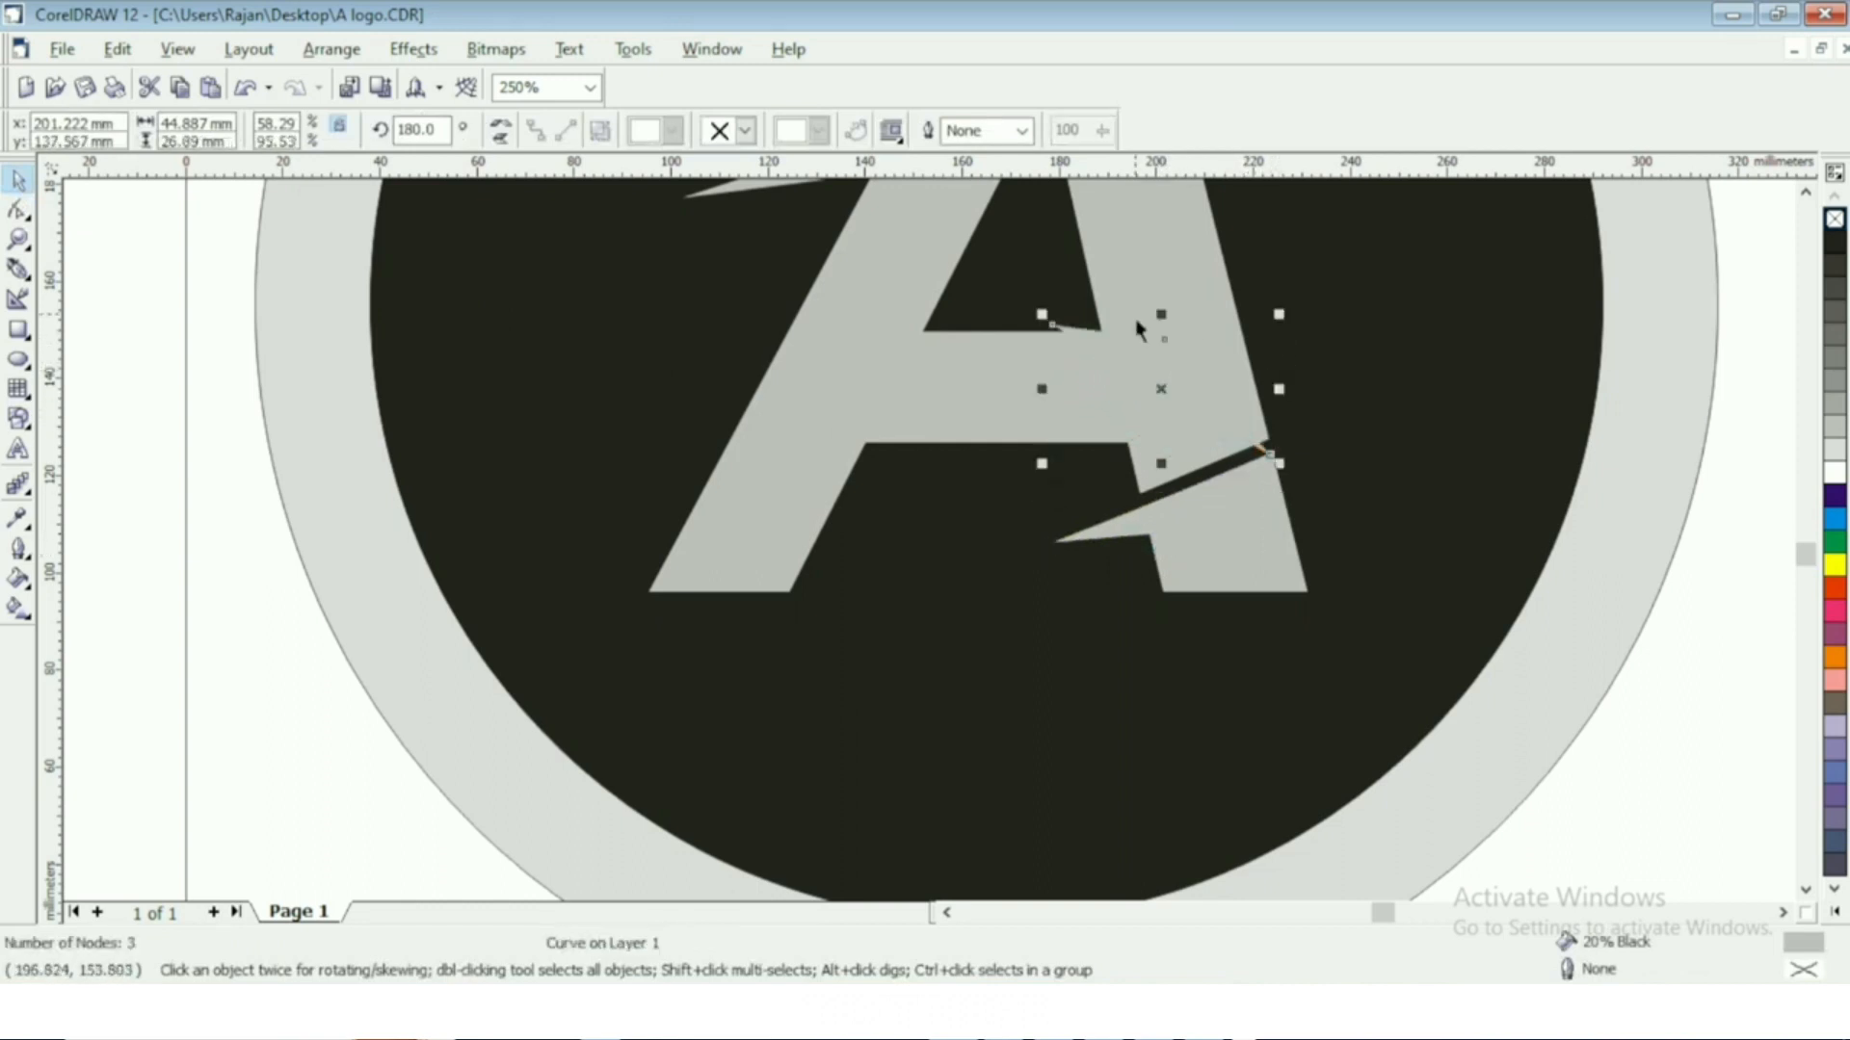
{"action": "left_click", "coordinate": [1159, 389]}
{"action": "left_click_drag", "start_coordinate": [1043, 315], "coordinate": [1350, 345]}
{"action": "left_click", "coordinate": [1104, 415]}
{"action": "left_click_drag", "start_coordinate": [1028, 392], "coordinate": [1514, 371]}
{"action": "left_click_drag", "start_coordinate": [1389, 404], "coordinate": [1283, 442]}
Adjust the copied spike's slant and nudge it up and left toward the upper edge of the lower cut.
{"action": "left_click", "coordinate": [1296, 445]}
{"action": "left_click_drag", "start_coordinate": [1417, 483], "coordinate": [1433, 377]}
{"action": "key", "text": "Up"}
{"action": "key", "text": "Up"}
{"action": "key", "text": "Up"}
{"action": "key", "text": "Up"}
{"action": "key", "text": "Left"}
{"action": "key", "text": "Left"}
{"action": "key", "text": "Down"}
Flip and tilt the copied spike to about 44 mm wide and 19 mm high, aligned along the lower cut's upper edge.
{"action": "left_click", "coordinate": [1206, 405]}
{"action": "left_click_drag", "start_coordinate": [1261, 329], "coordinate": [1262, 520]}
{"action": "left_click", "coordinate": [1278, 489]}
{"action": "left_click_drag", "start_coordinate": [1380, 432], "coordinate": [1324, 311]}
{"action": "left_click", "coordinate": [1477, 435]}
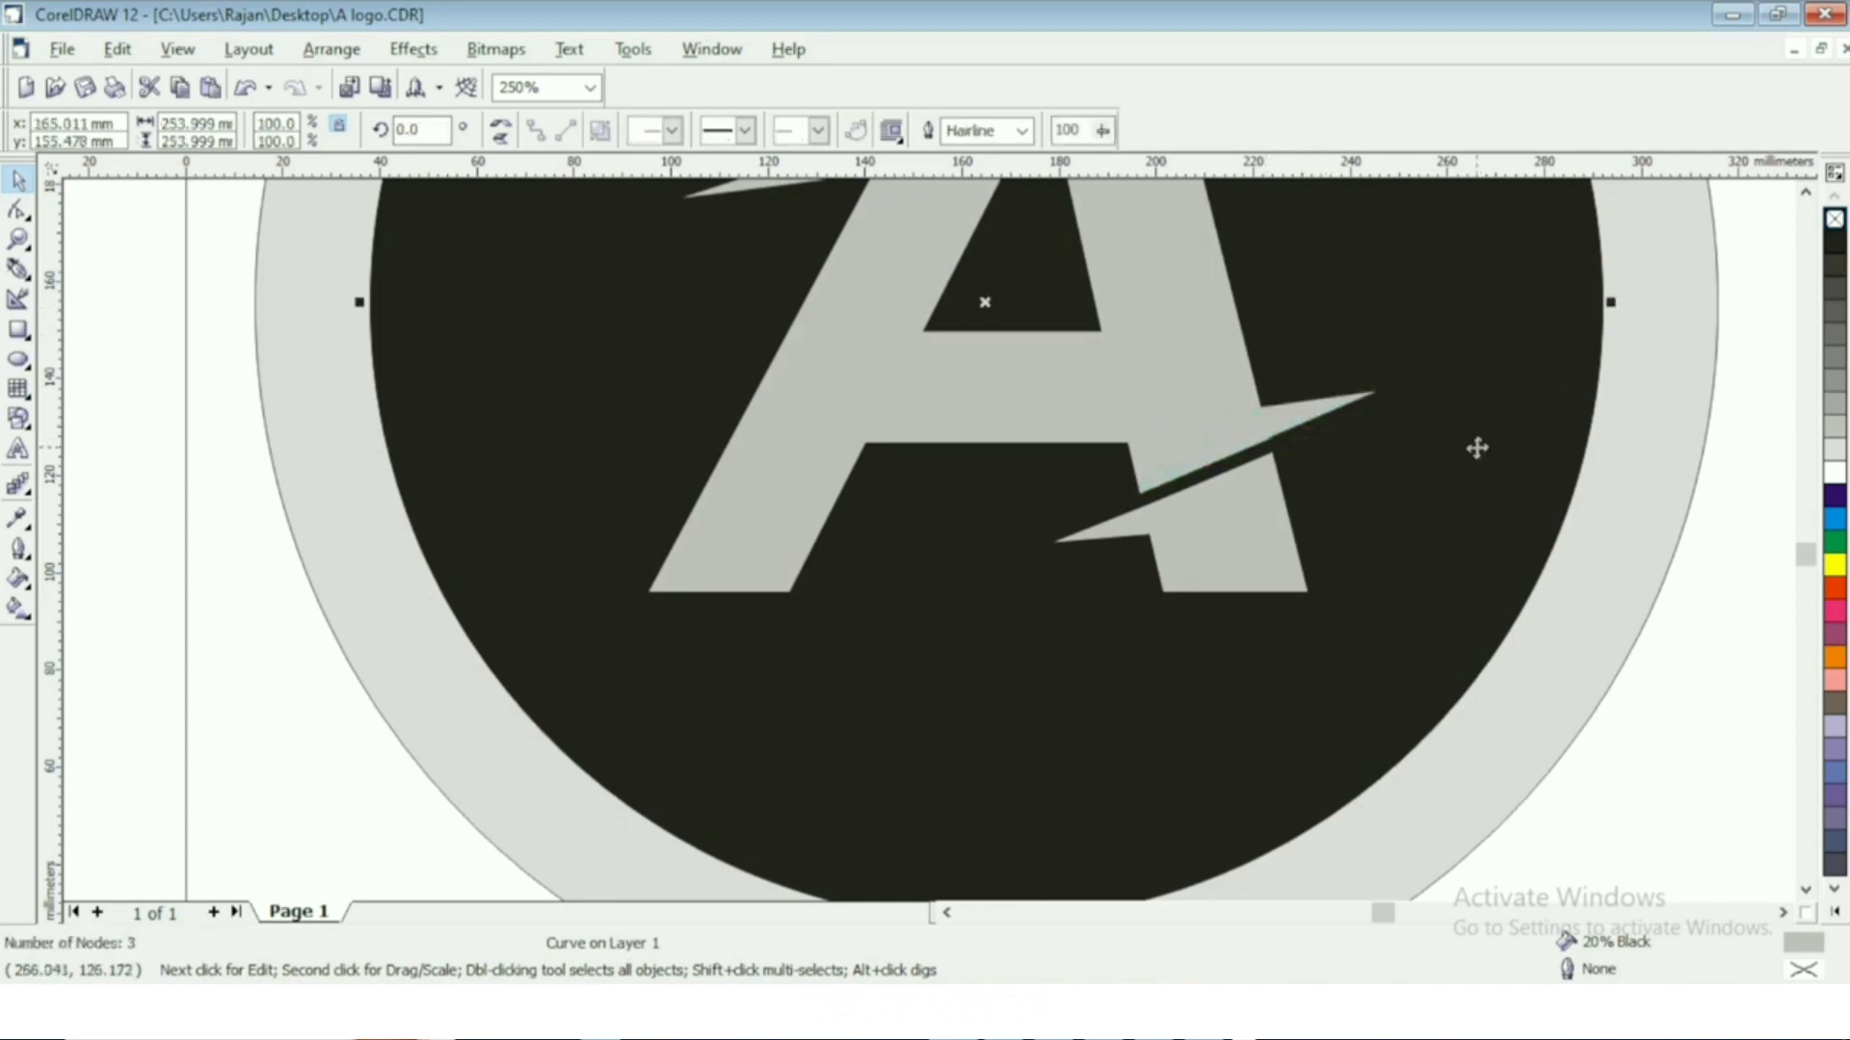
{"action": "left_click", "coordinate": [1263, 427]}
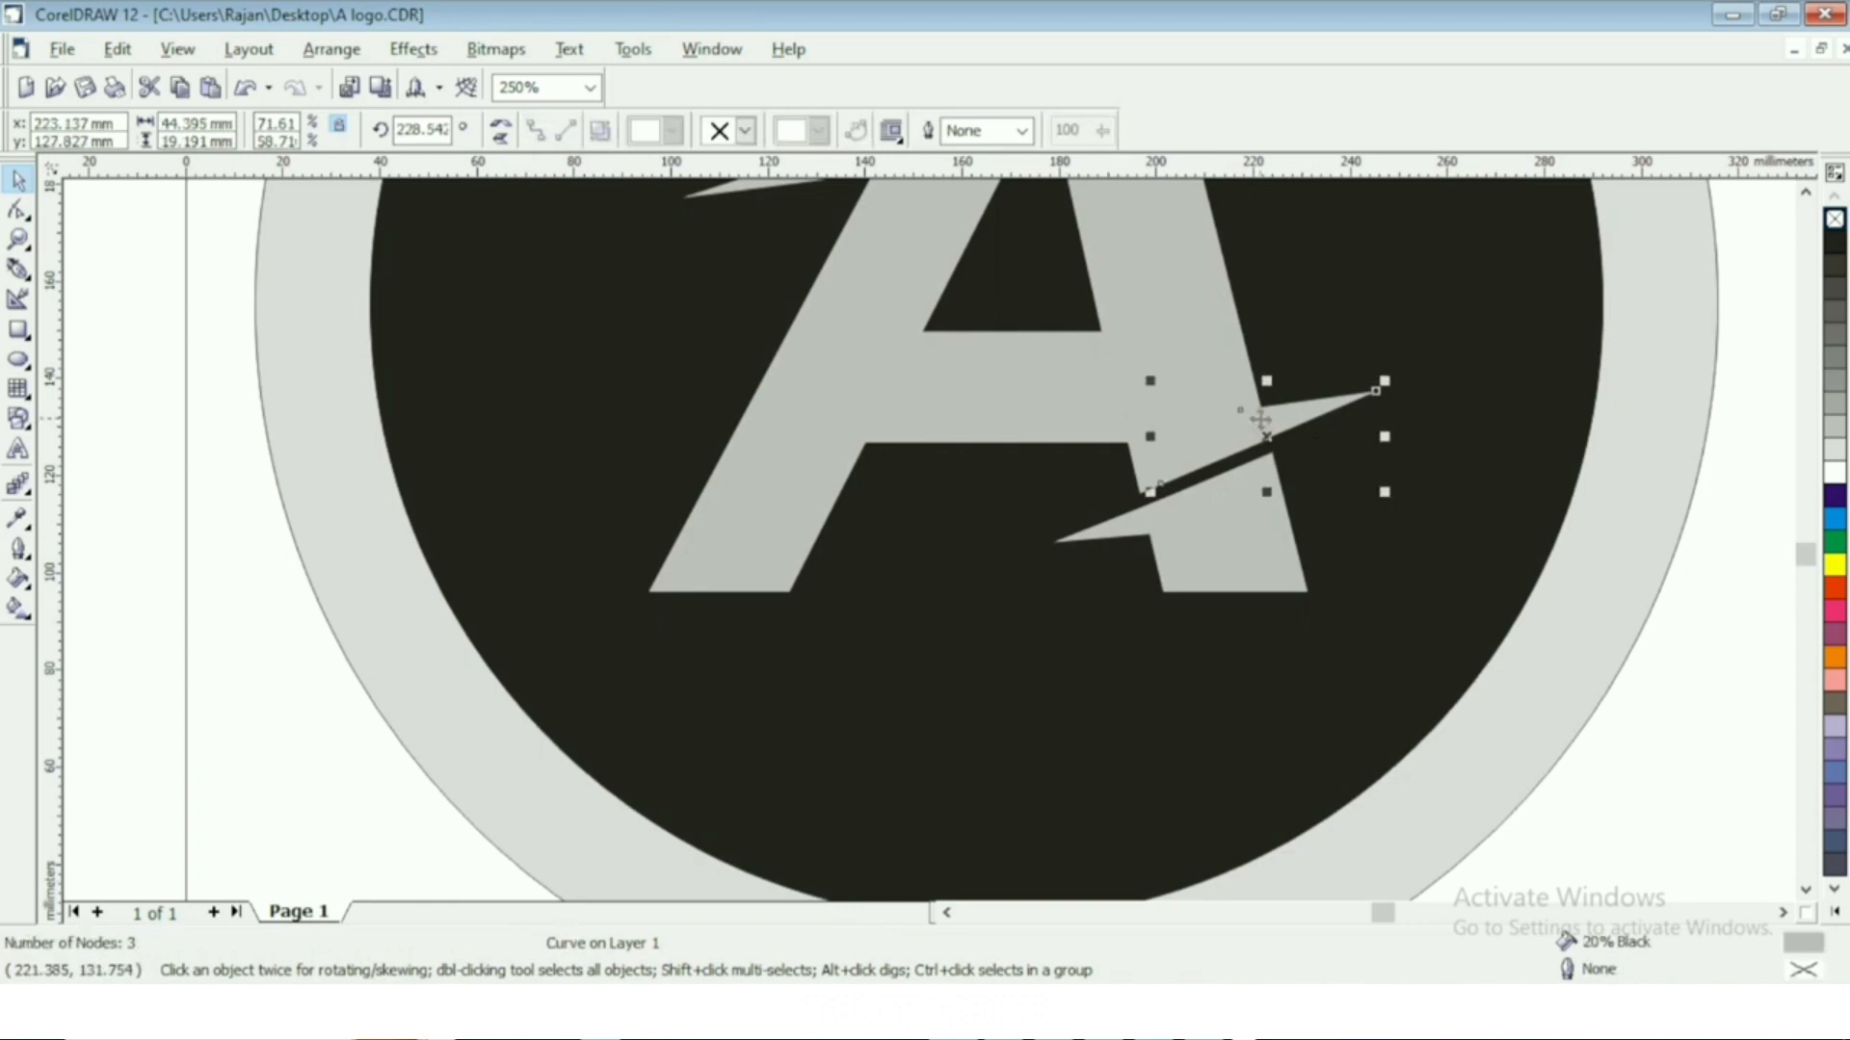
{"action": "left_click", "coordinate": [613, 672]}
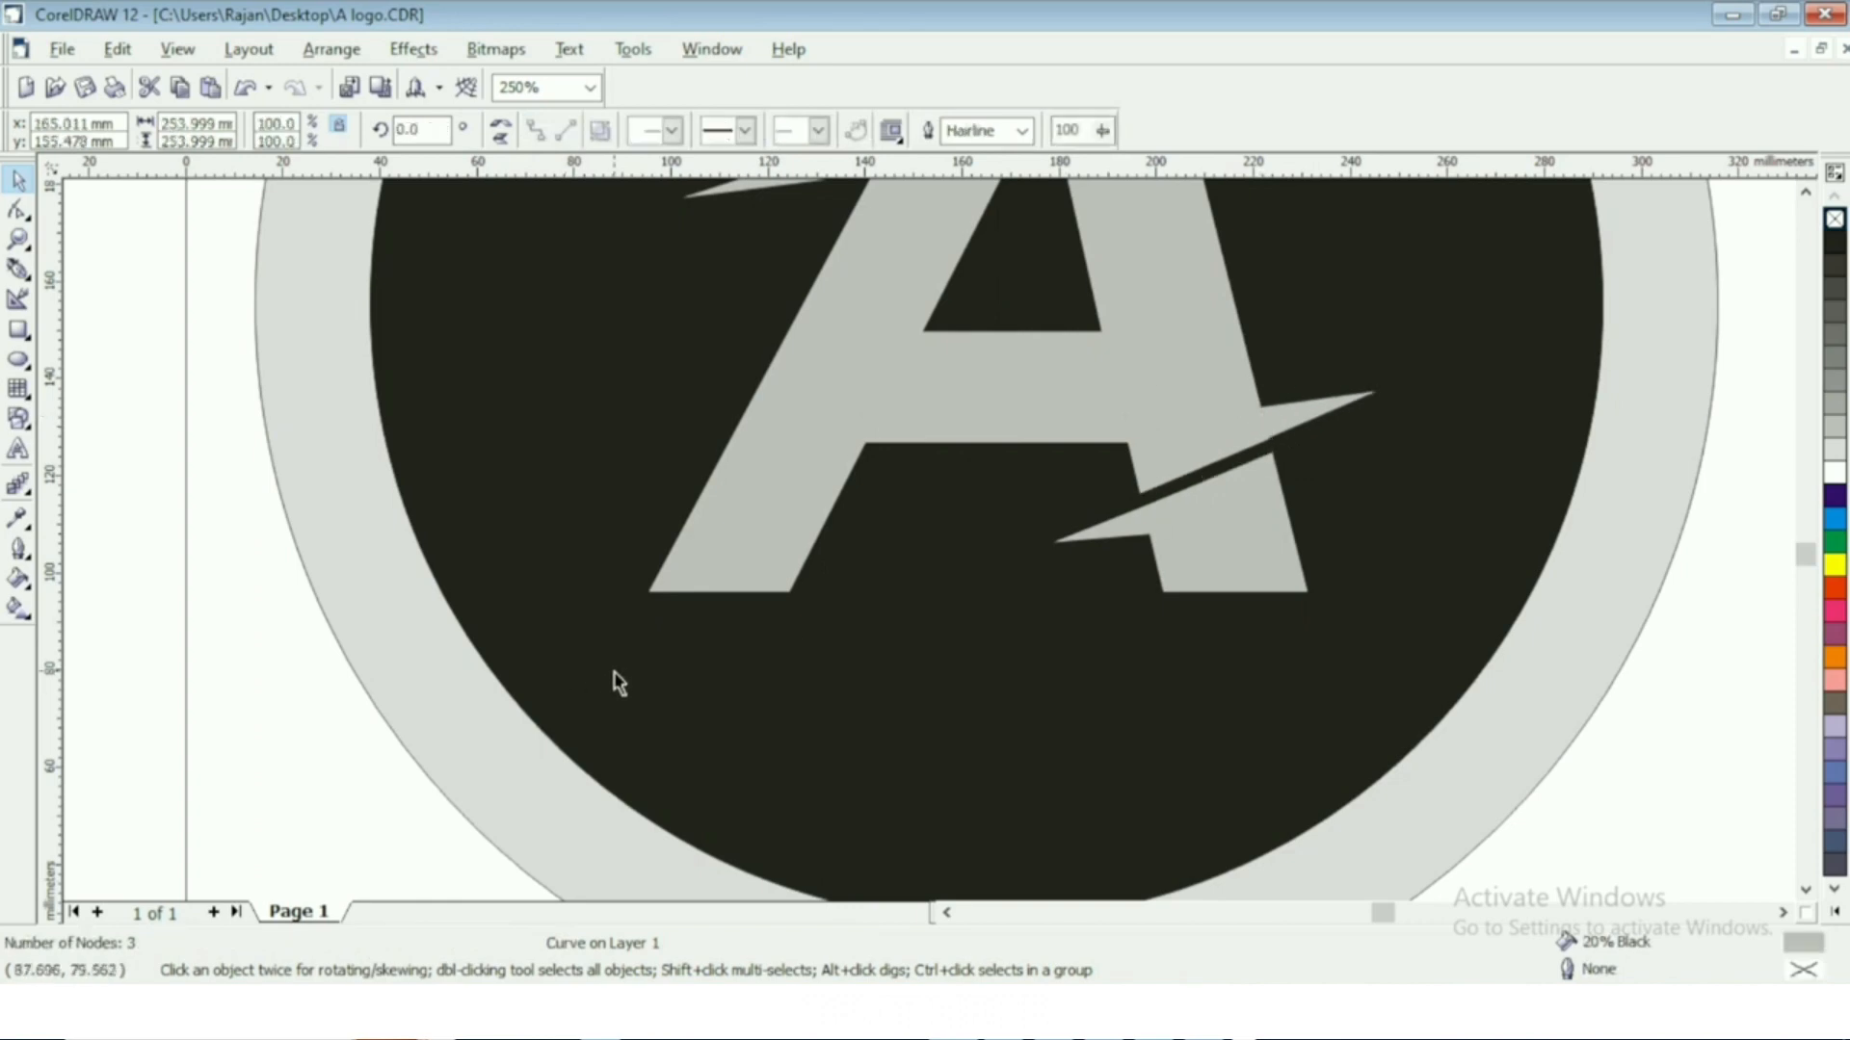
{"action": "scroll", "coordinate": [859, 648], "scroll_direction": "up", "scroll_amount": 1}
{"action": "scroll", "coordinate": [860, 649], "scroll_direction": "down", "scroll_amount": 3}
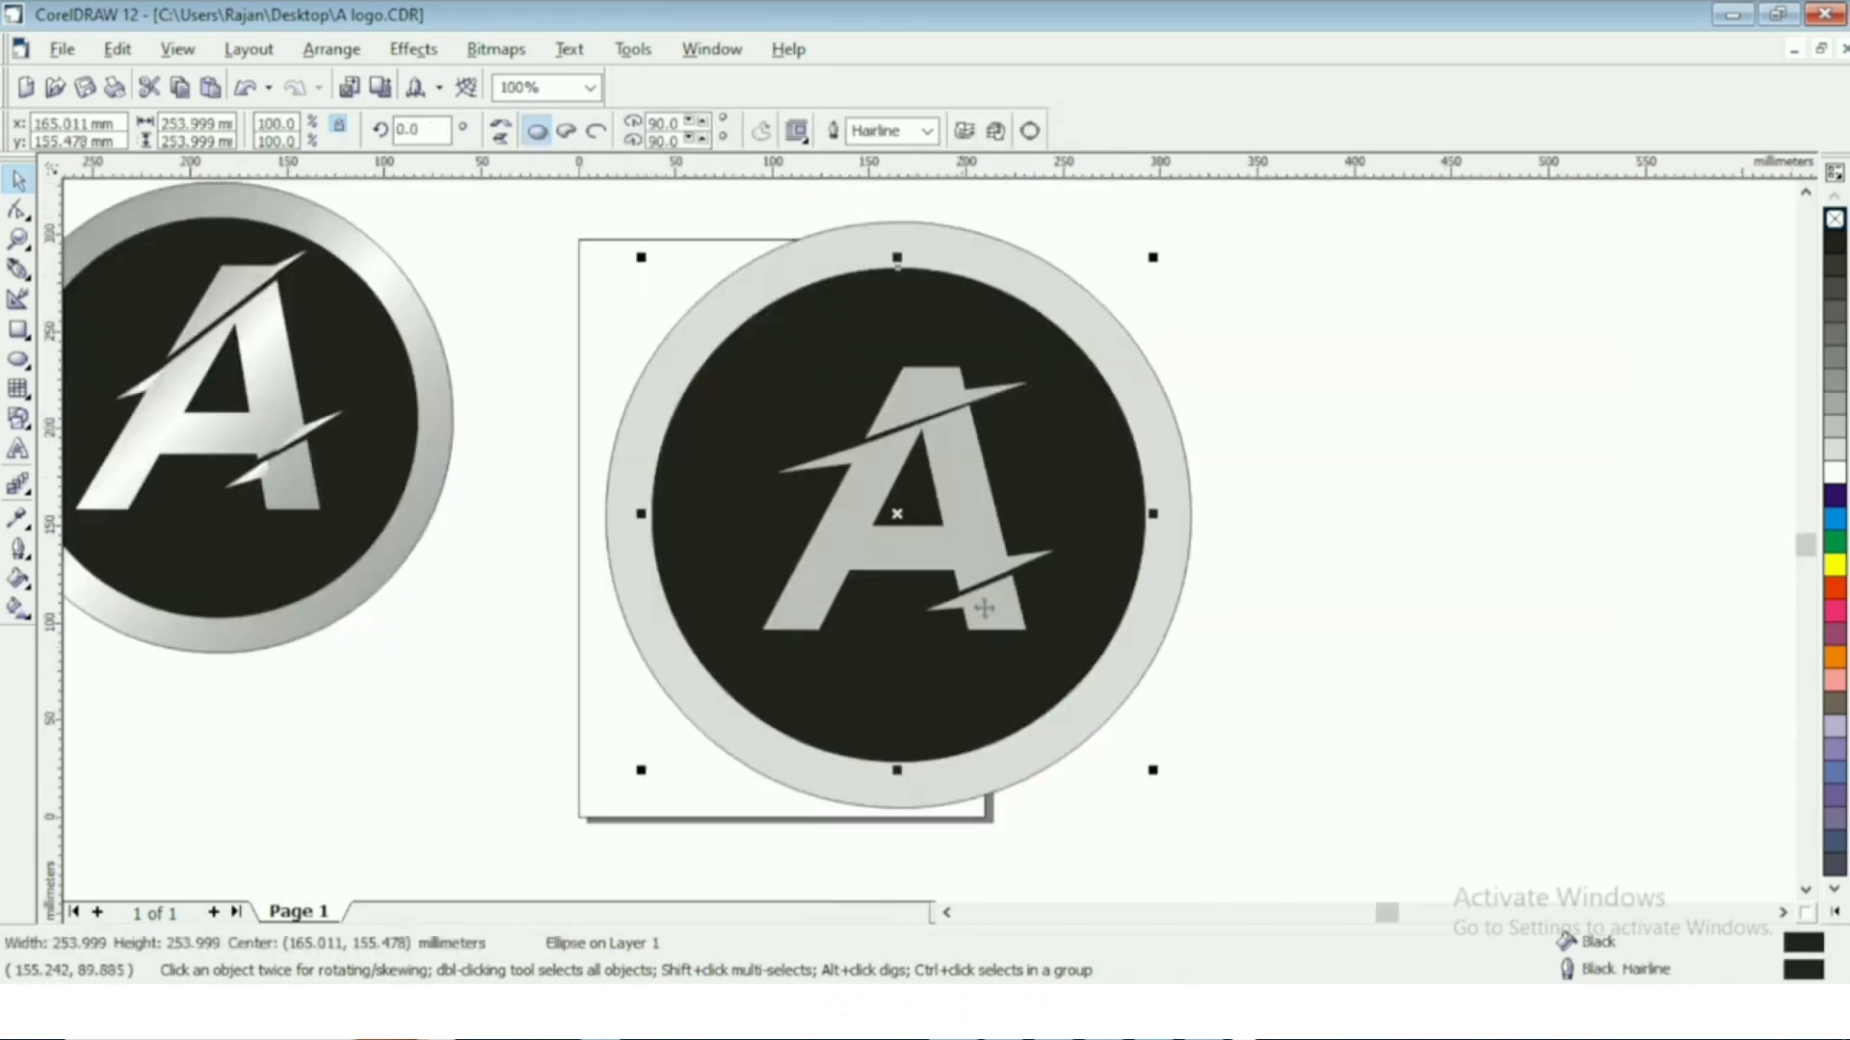
{"action": "left_click", "coordinate": [1313, 548]}
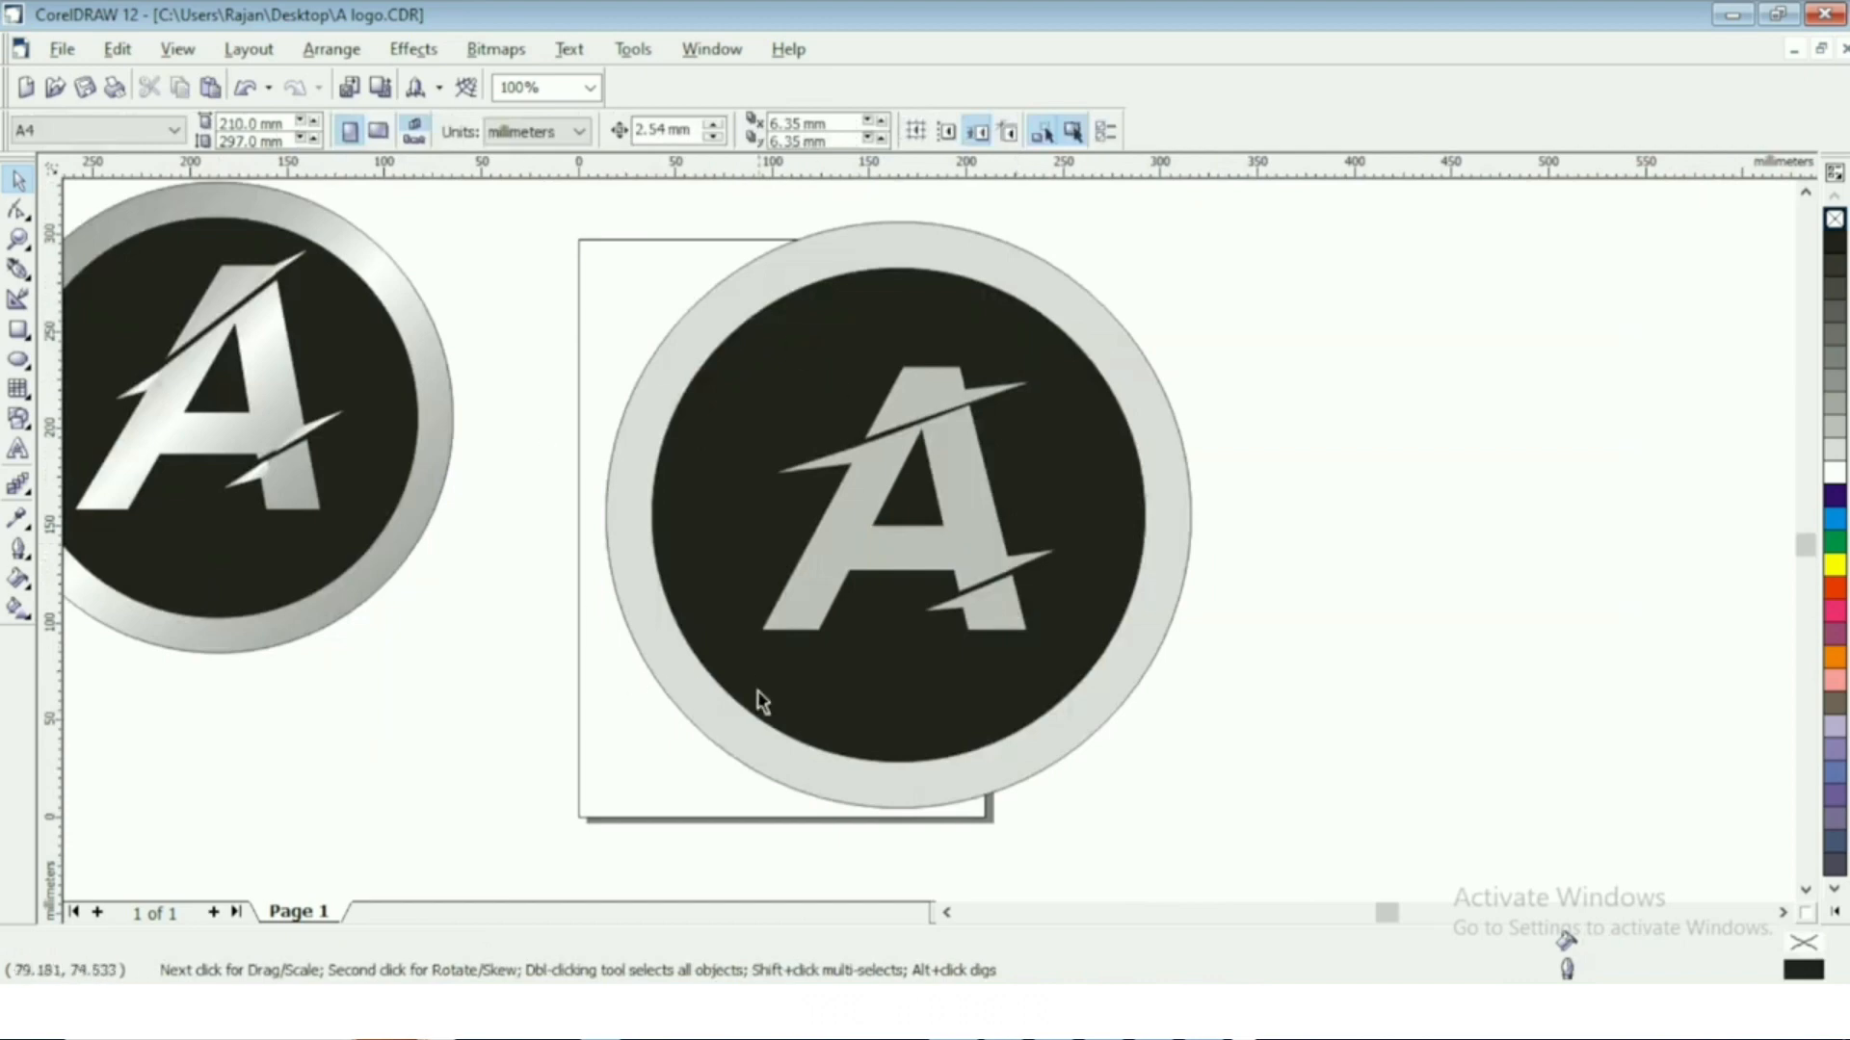
Start a custom linear fountain fill on the outer grey ring with its angle set to -30 degrees.
{"action": "left_click", "coordinate": [629, 471]}
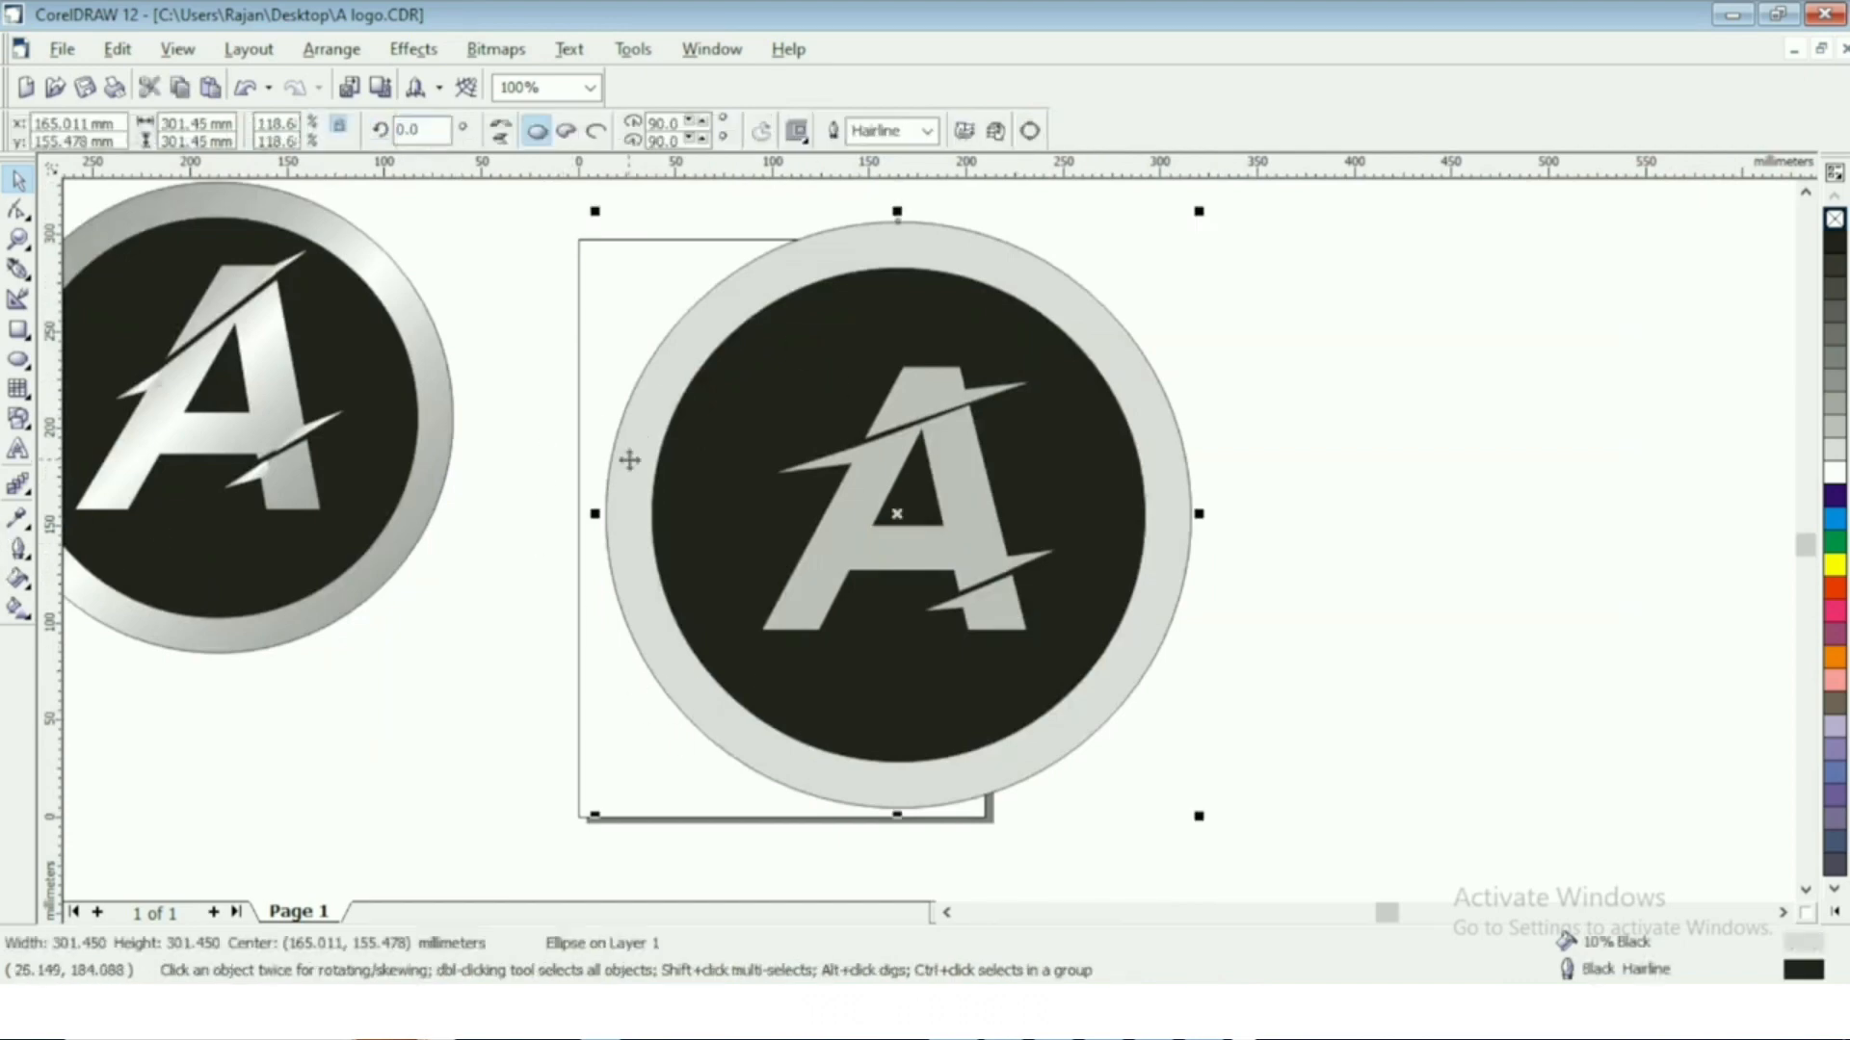
{"action": "left_click", "coordinate": [18, 578]}
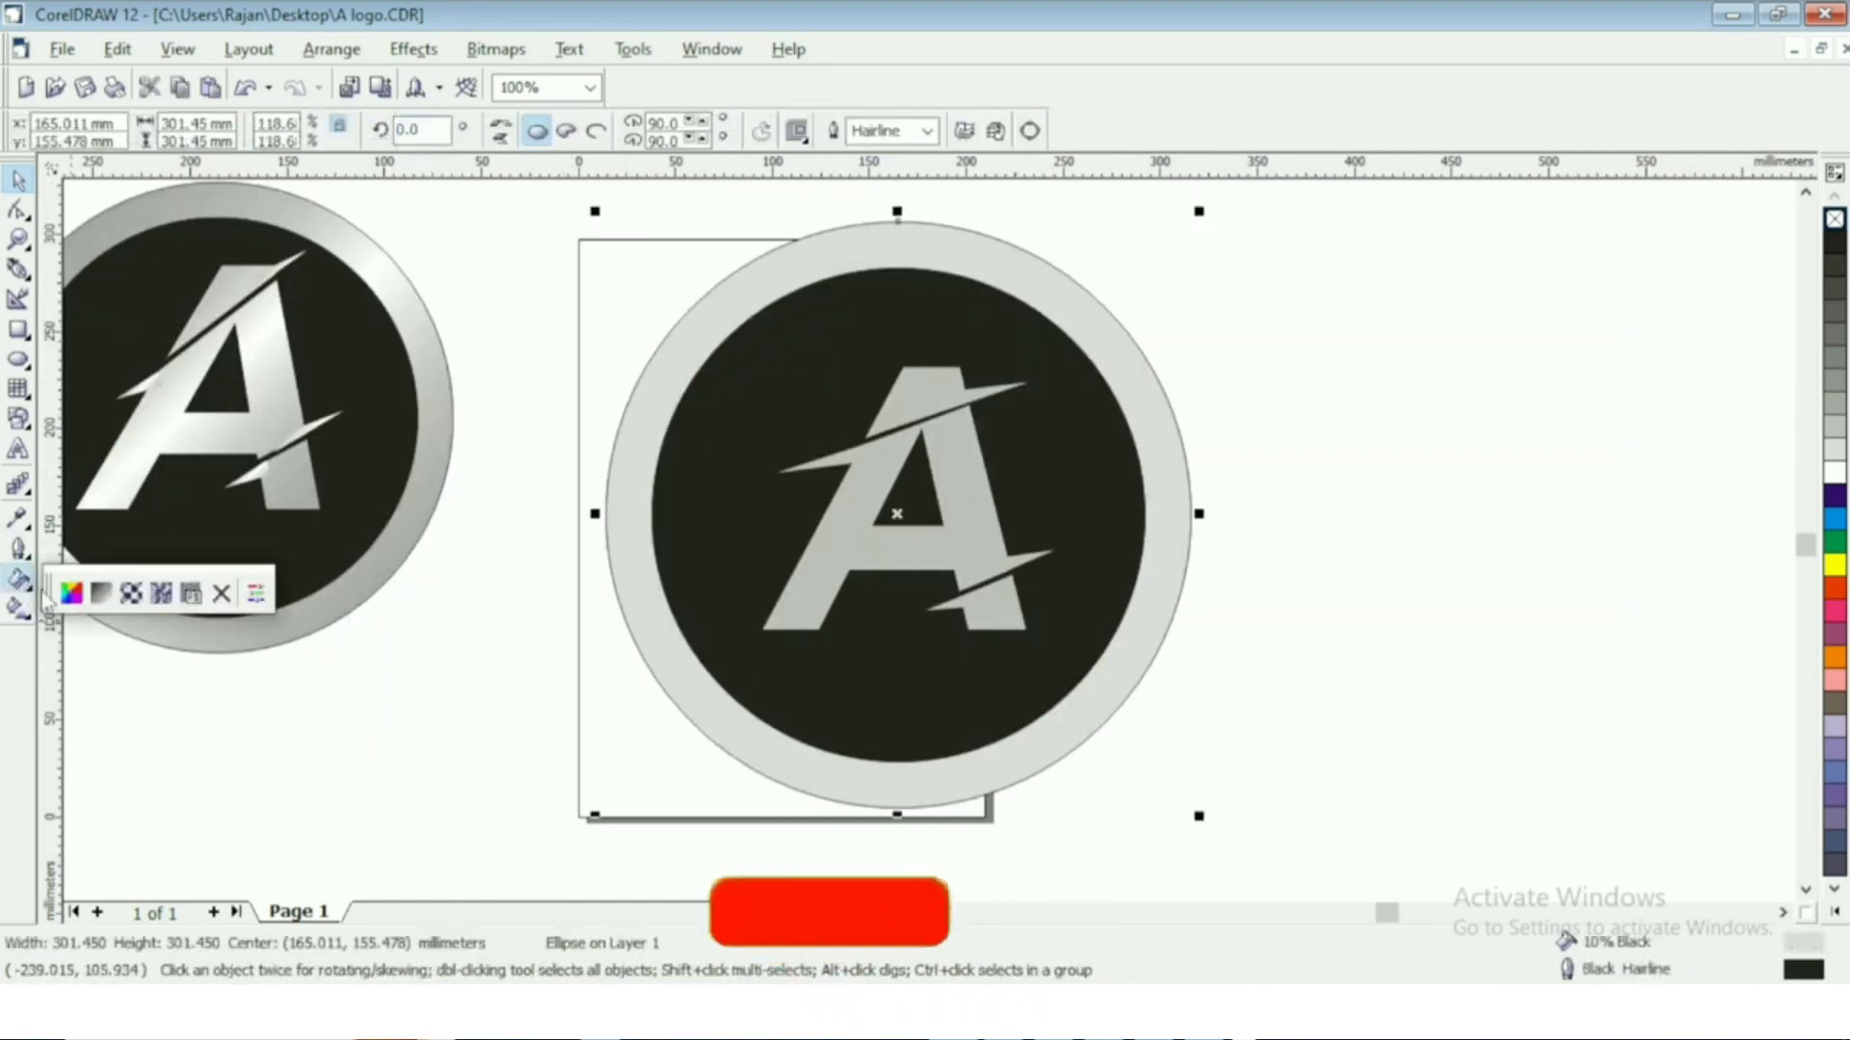
{"action": "left_click", "coordinate": [101, 593]}
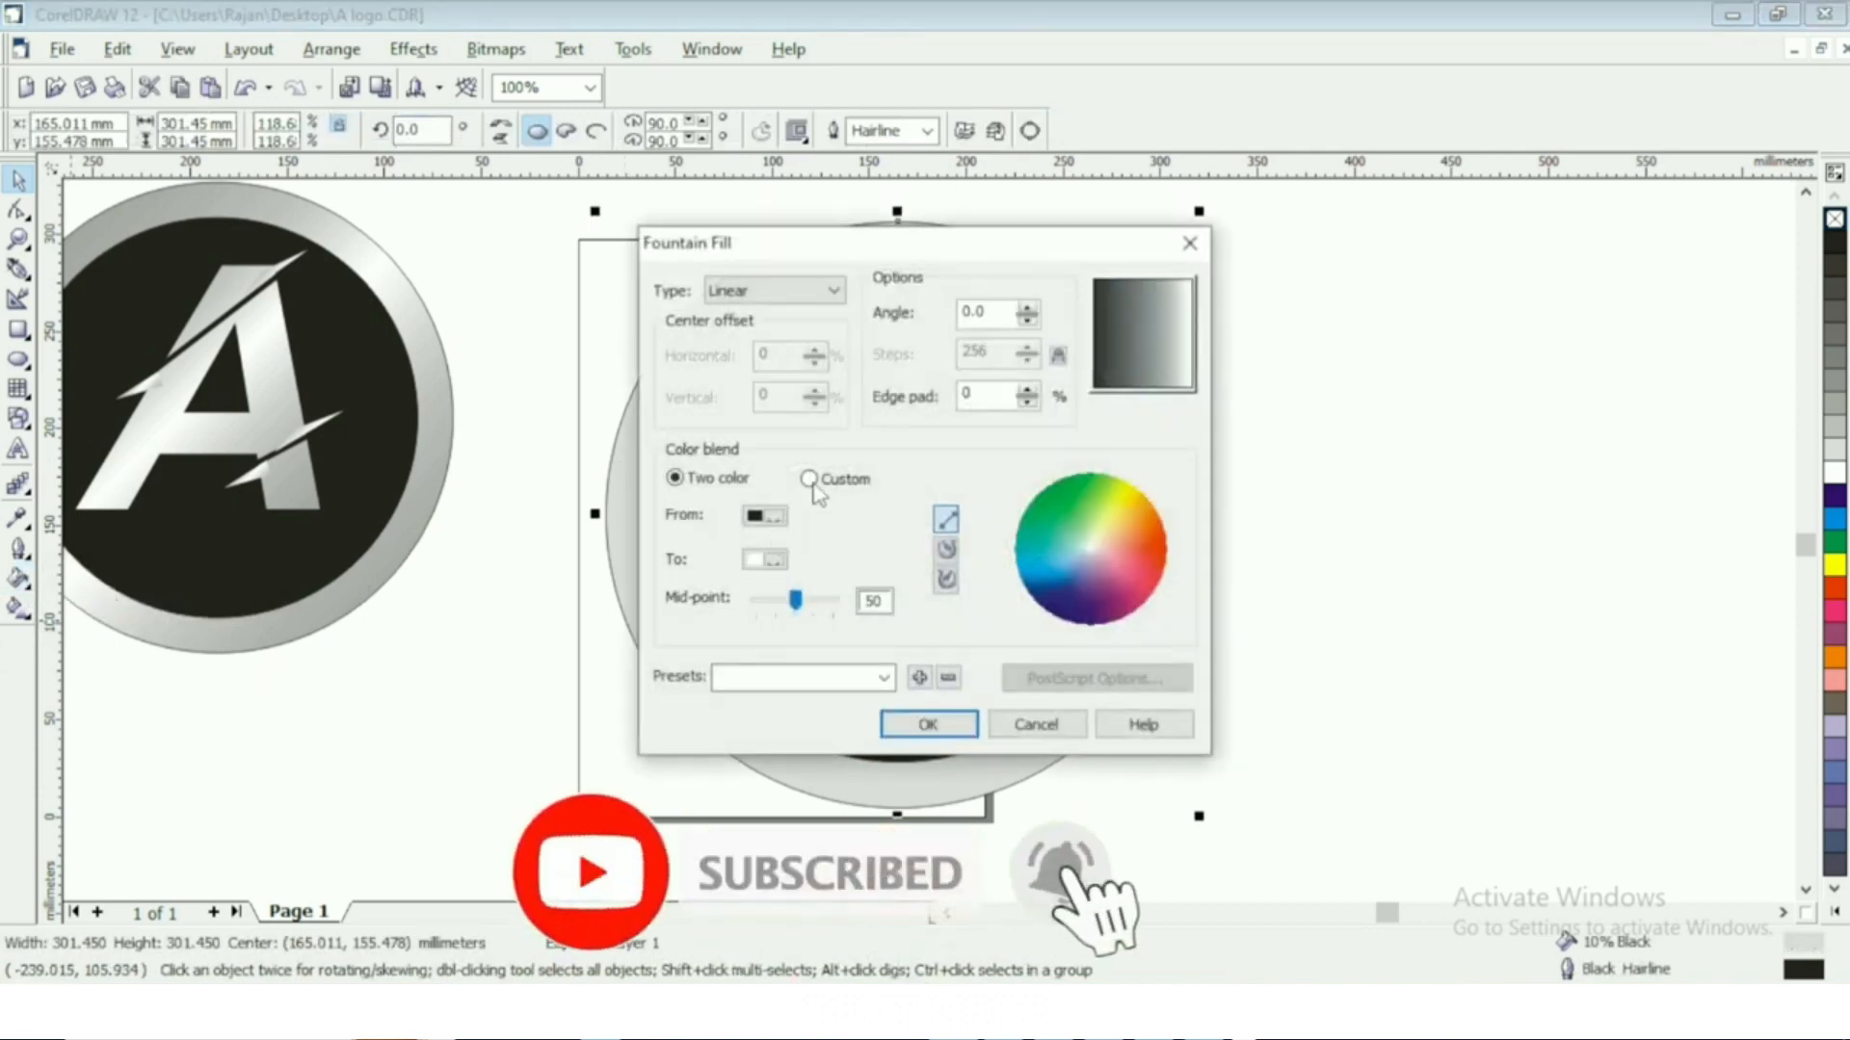
{"action": "left_click", "coordinate": [808, 479]}
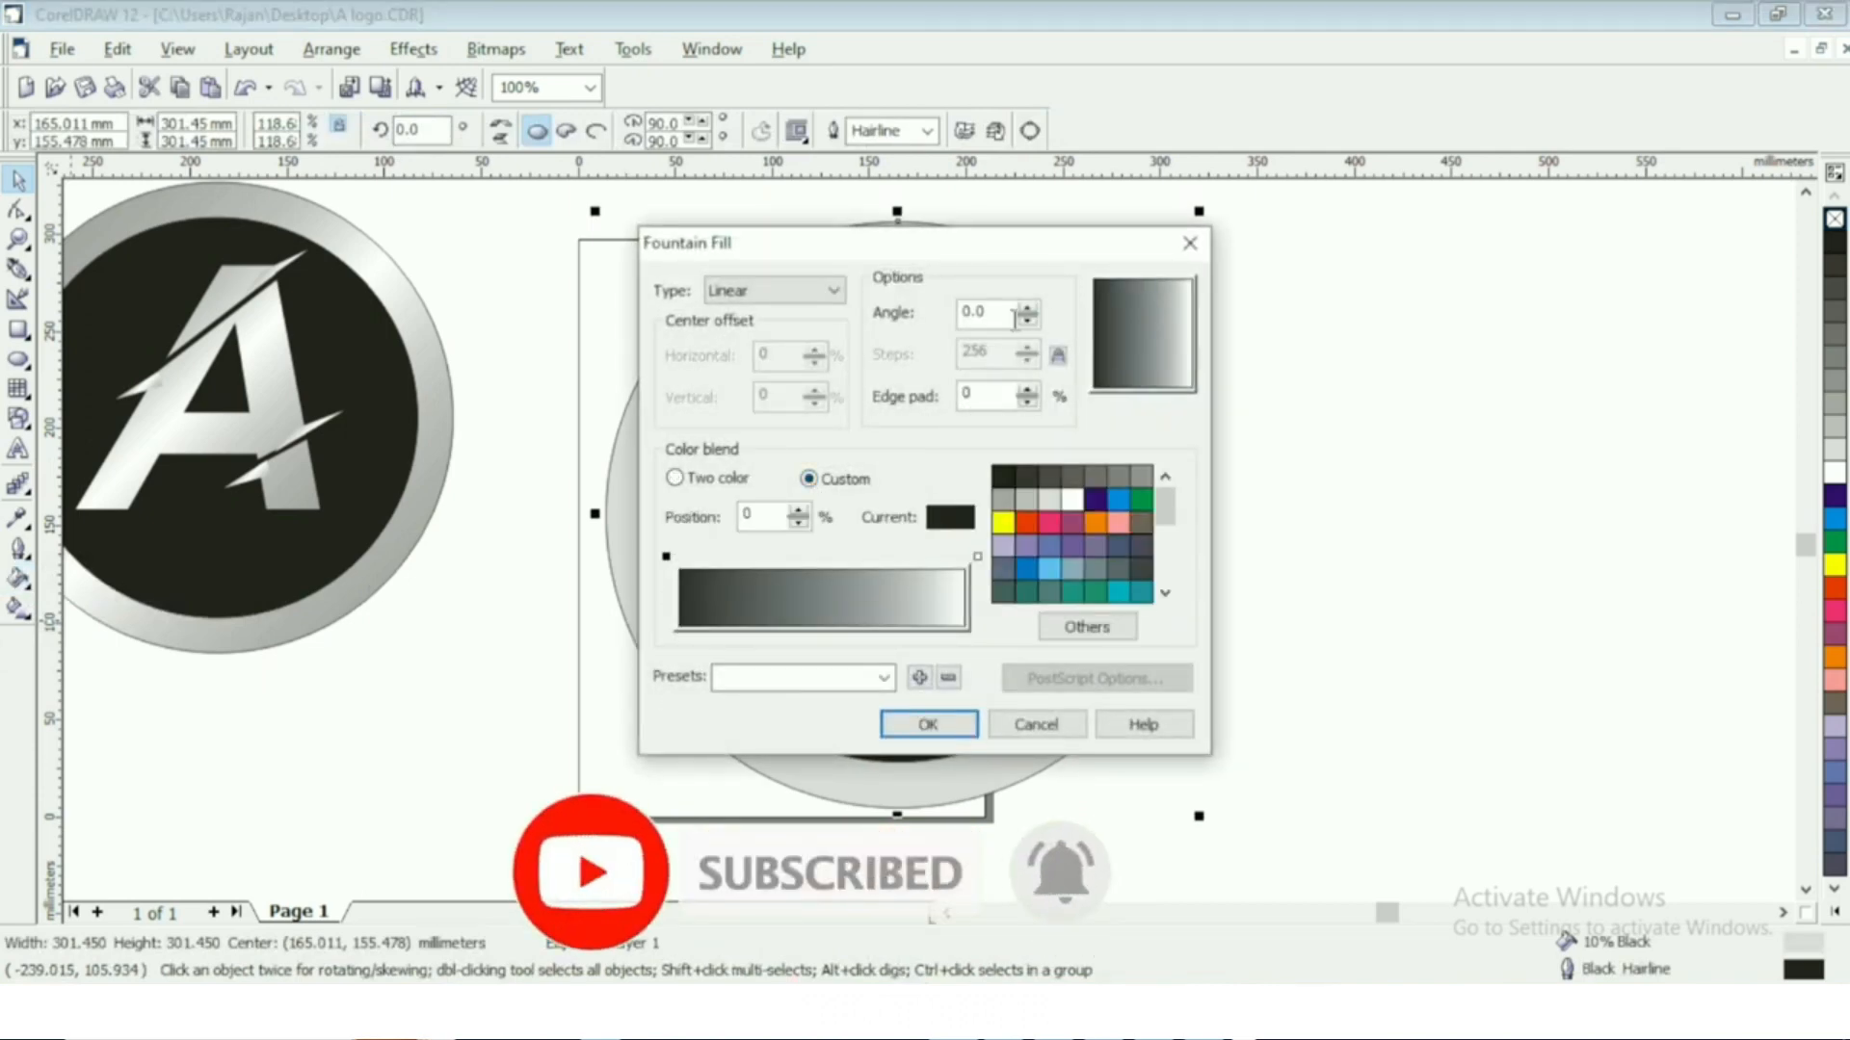
{"action": "left_click_drag", "start_coordinate": [1027, 335], "coordinate": [1032, 337]}
Add a white colour stop near the gradient's middle, a light grey stop at 65% and a slightly darker grey stop at 85%.
{"action": "left_click", "coordinate": [822, 564]}
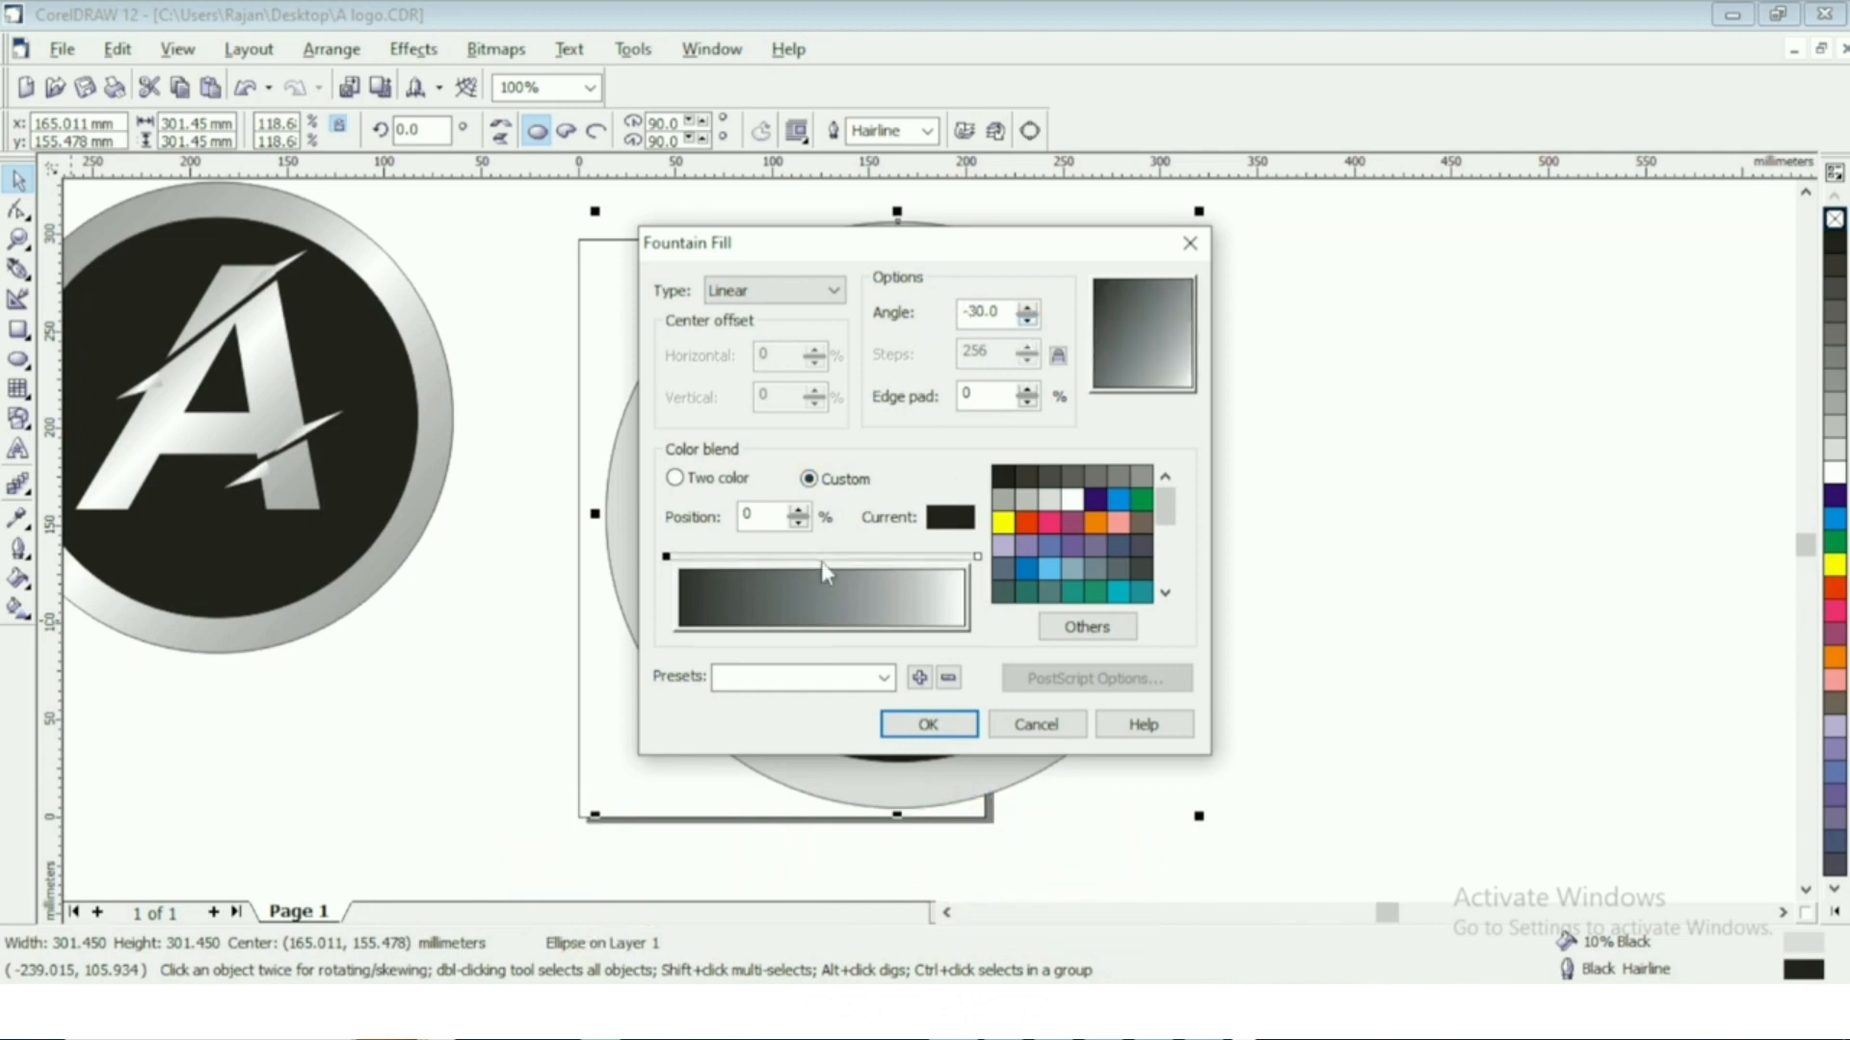
{"action": "double_click", "coordinate": [823, 563]}
{"action": "left_click", "coordinate": [1070, 502]}
{"action": "double_click", "coordinate": [864, 558]}
{"action": "left_click", "coordinate": [1026, 499]}
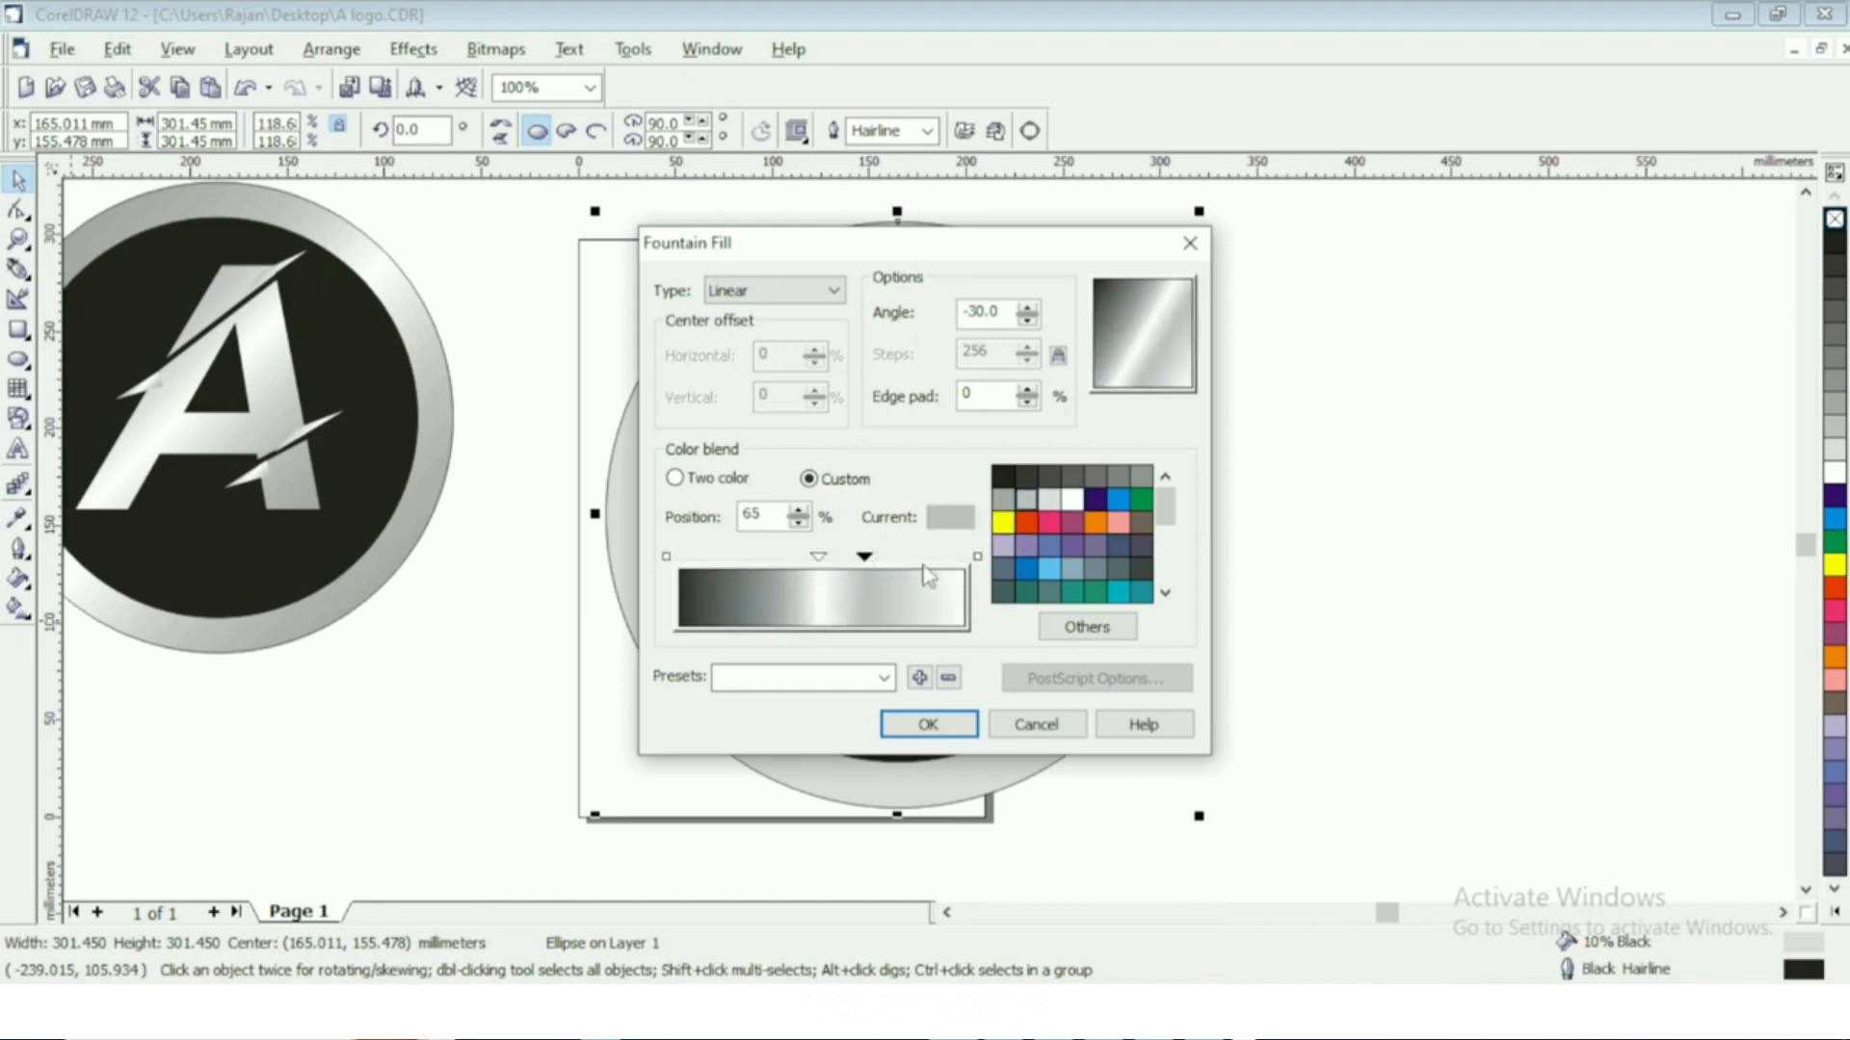
{"action": "double_click", "coordinate": [923, 560]}
{"action": "left_click", "coordinate": [1004, 500]}
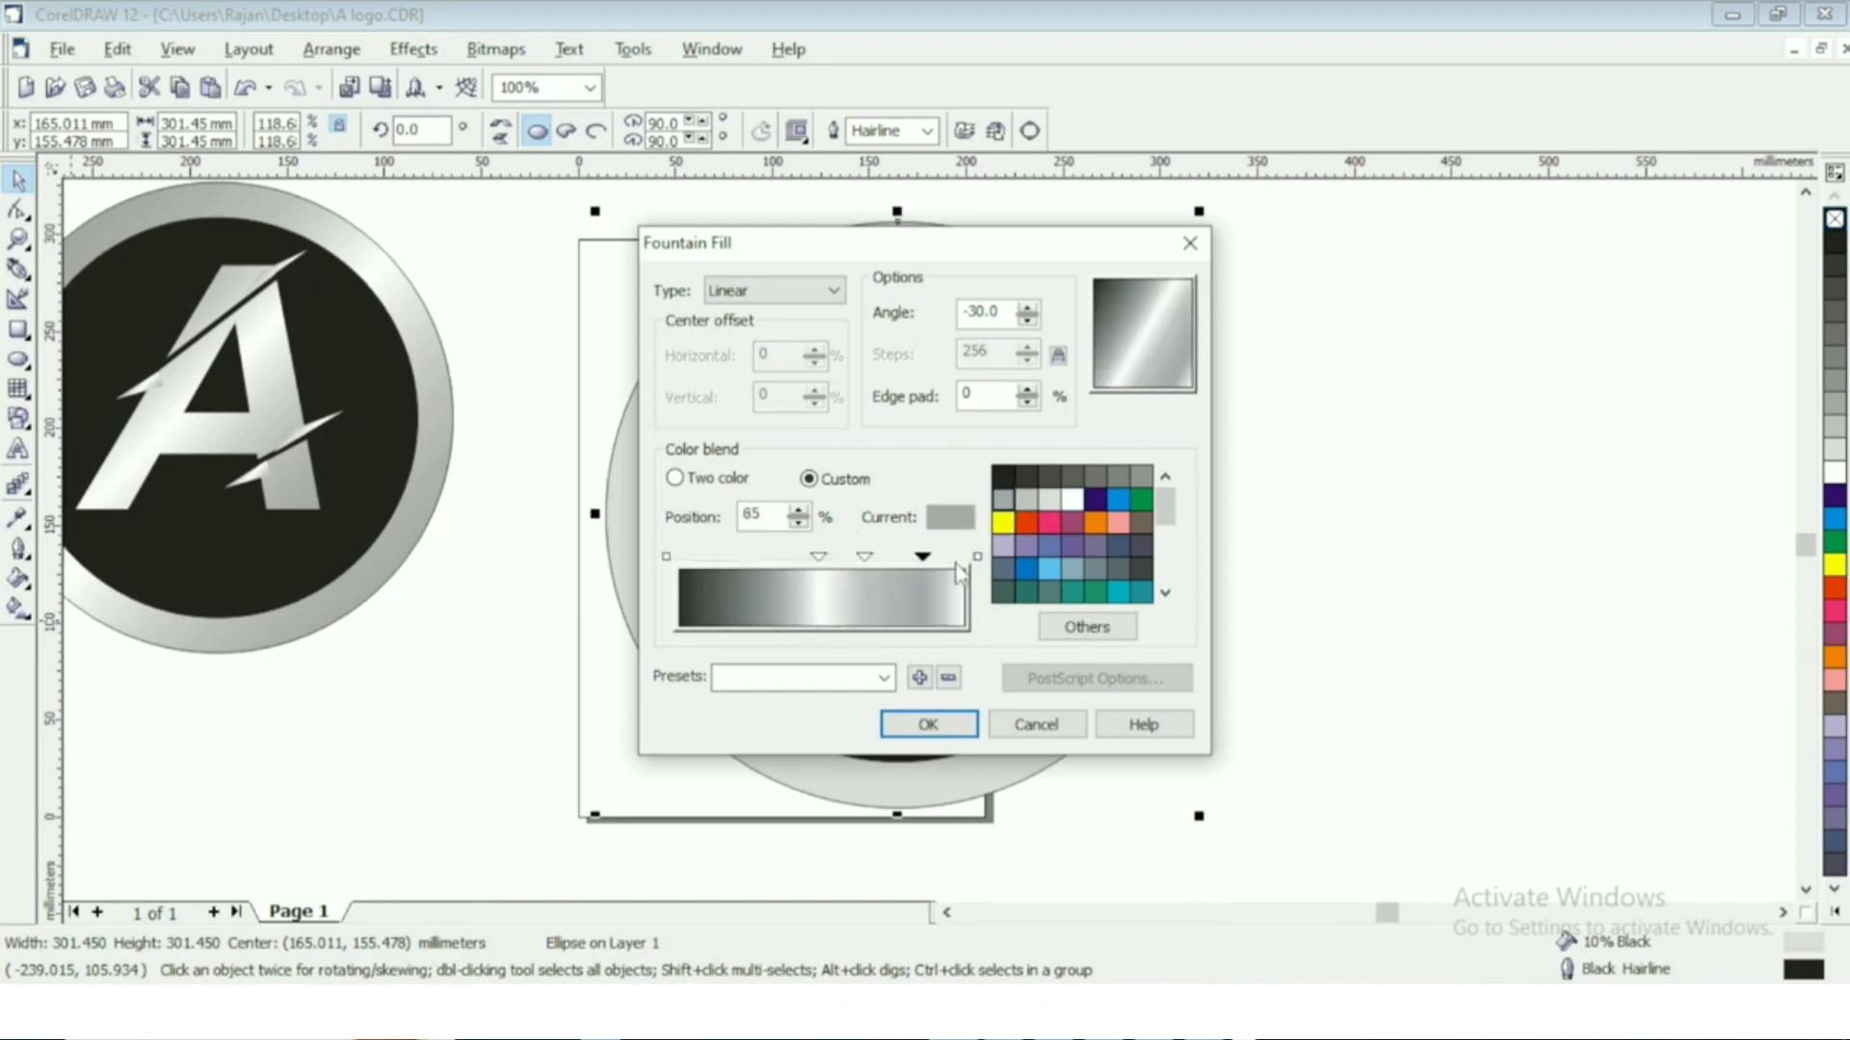
Set the gradient's end colour to dark grey, move the white stop to 50% and apply the fill to the ring.
{"action": "left_click", "coordinate": [976, 558]}
{"action": "left_click", "coordinate": [1046, 477]}
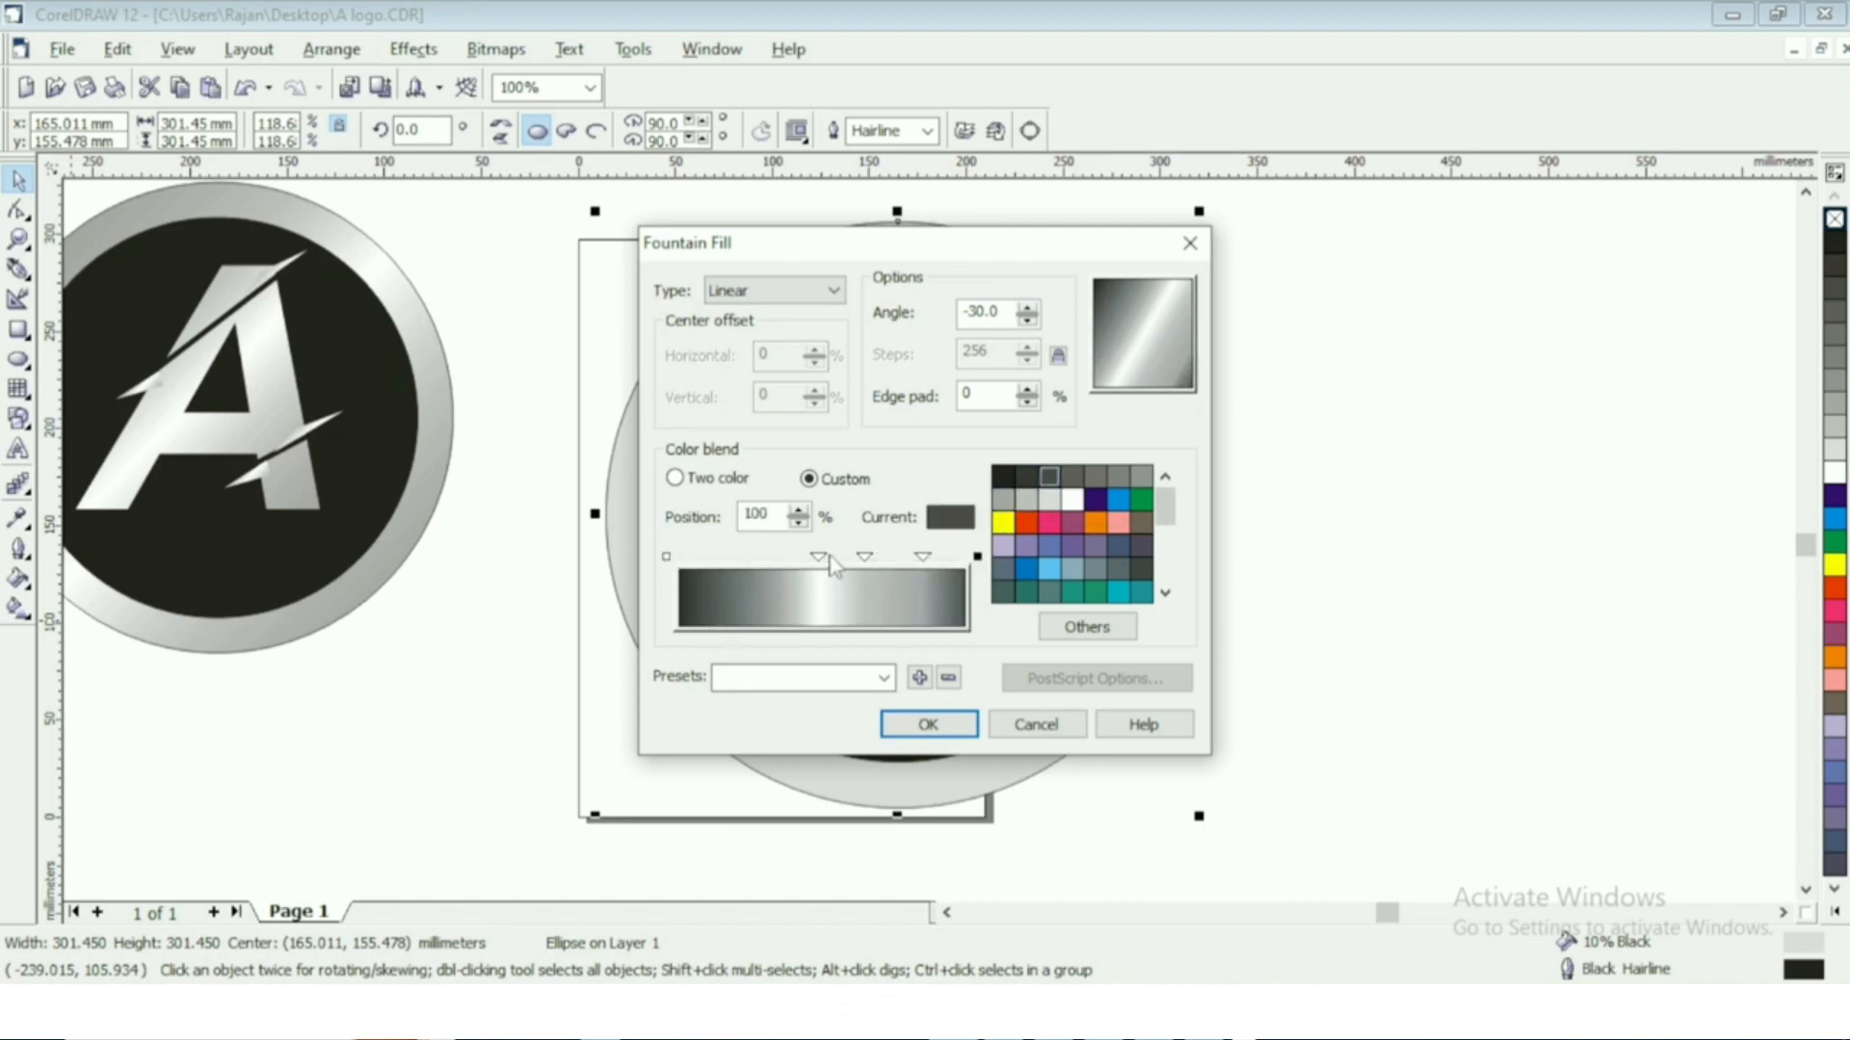
{"action": "left_click_drag", "start_coordinate": [818, 563], "coordinate": [822, 564]}
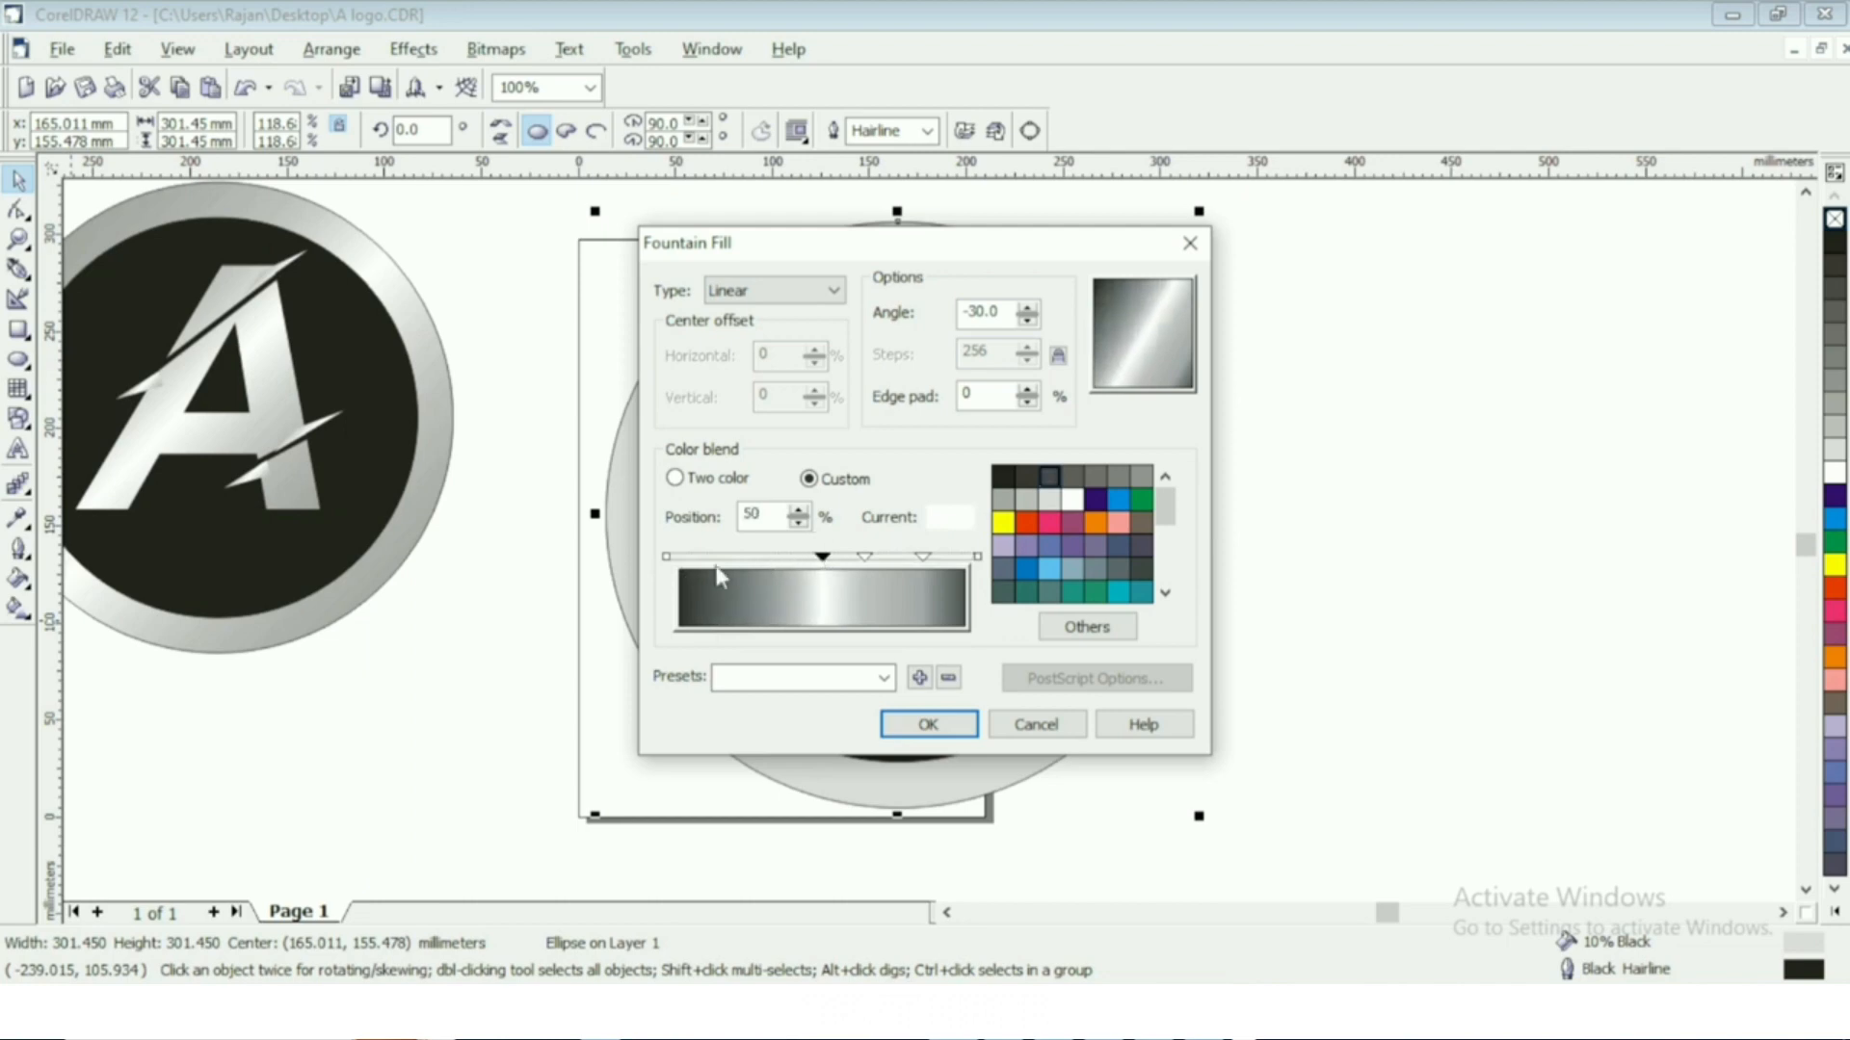
{"action": "left_click", "coordinate": [971, 724]}
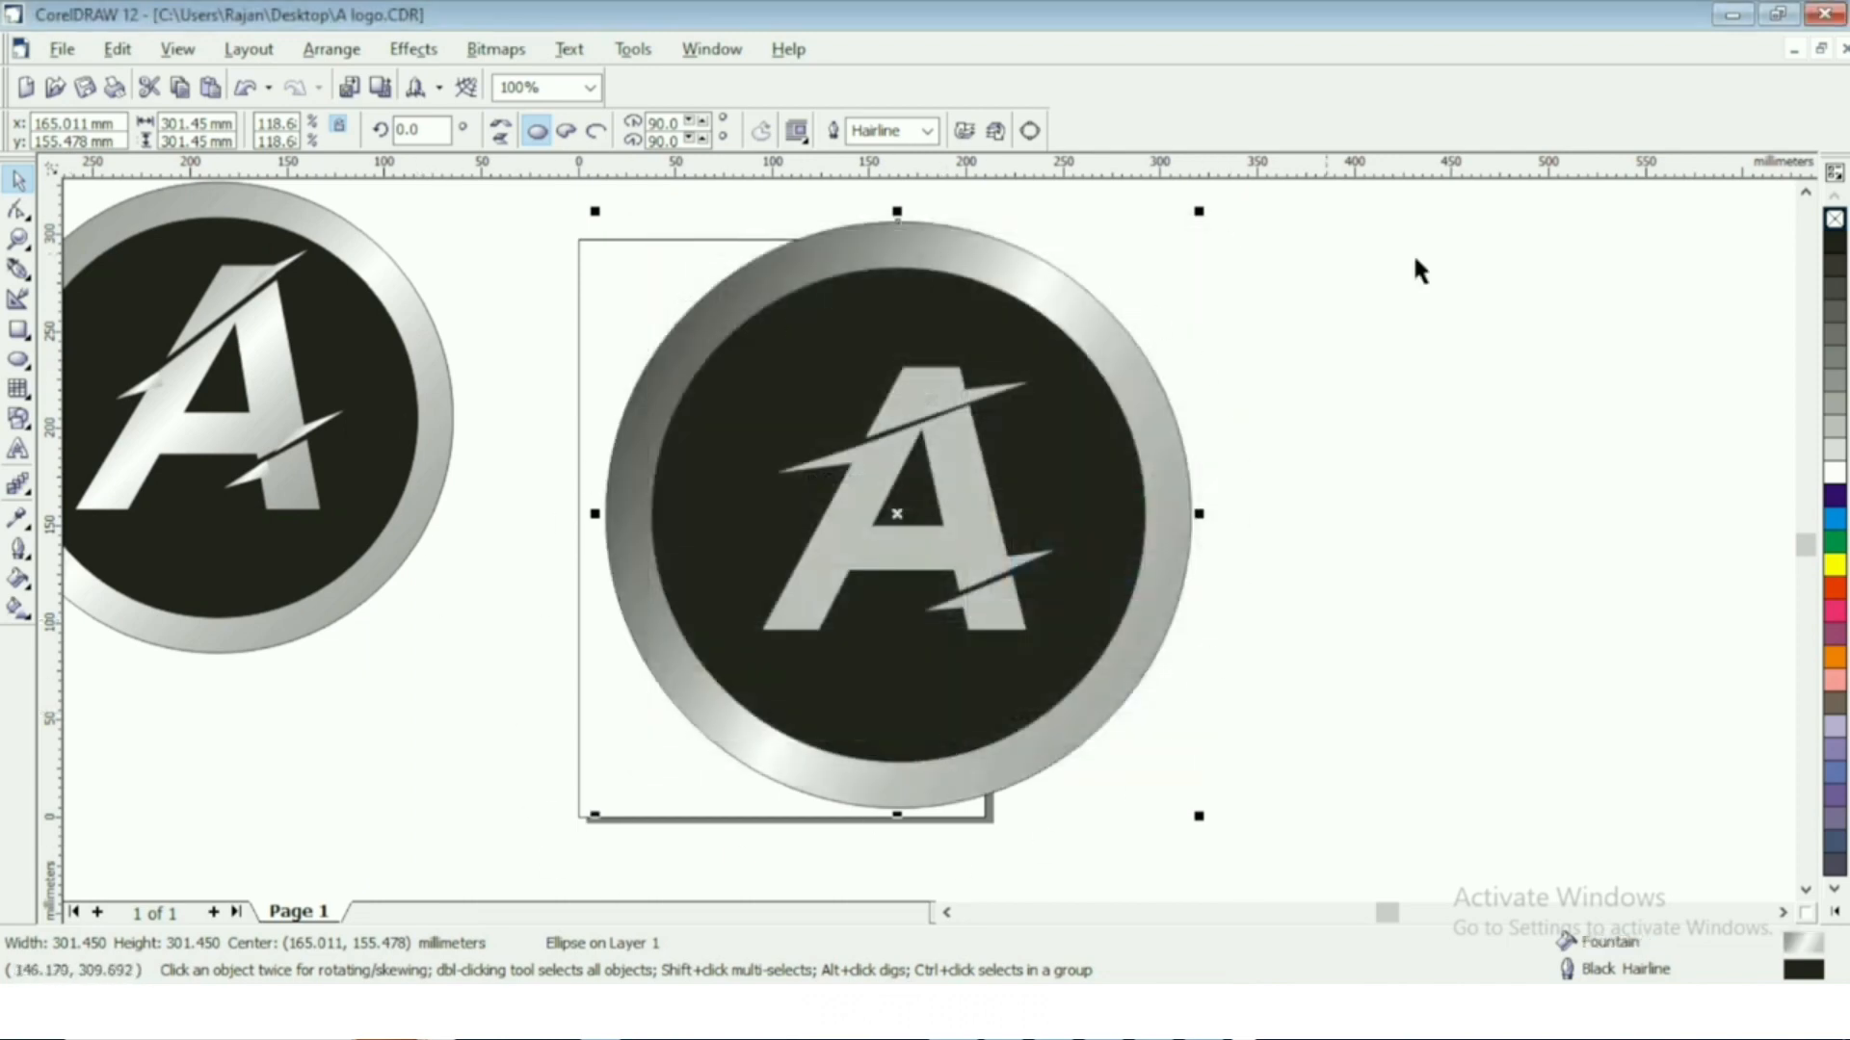
Copy the ring's metallic gradient onto the letter A and its upper and lower spikes with the Eyedropper and Paintbucket tools.
{"action": "left_click", "coordinate": [19, 519]}
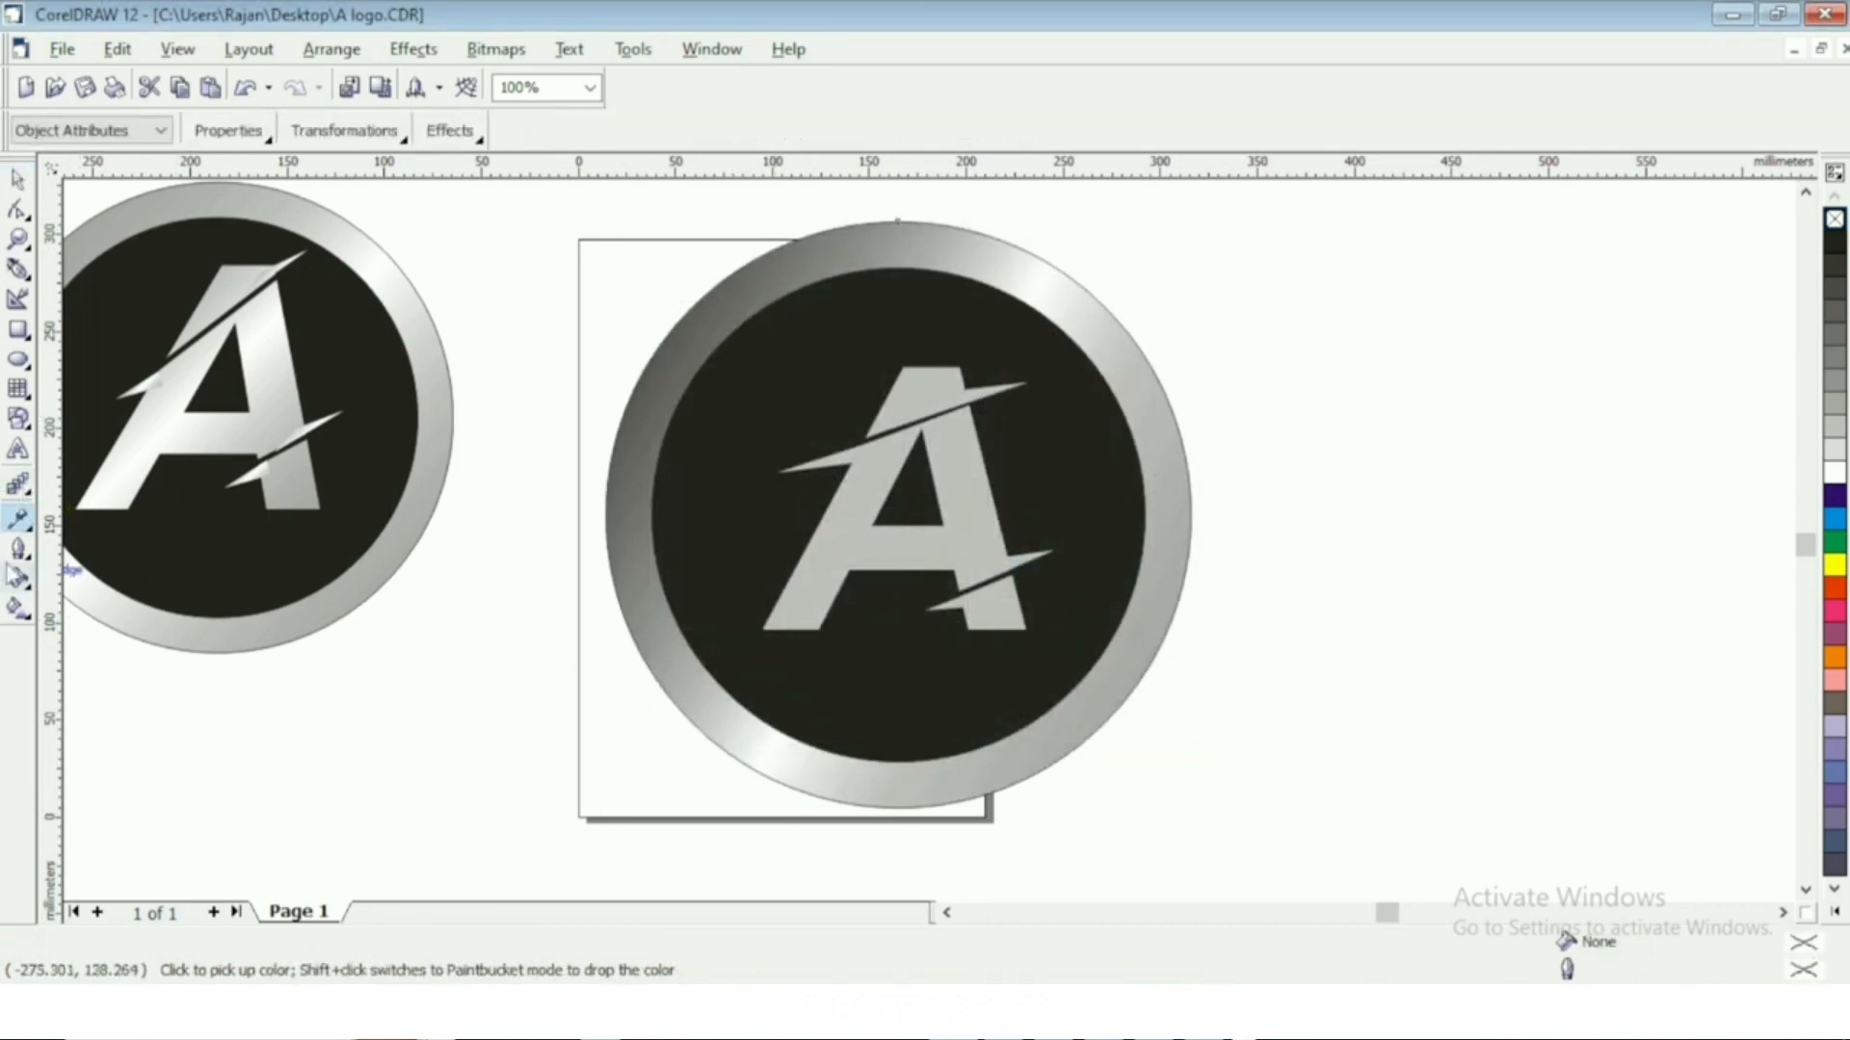
{"action": "left_click", "coordinate": [32, 531]}
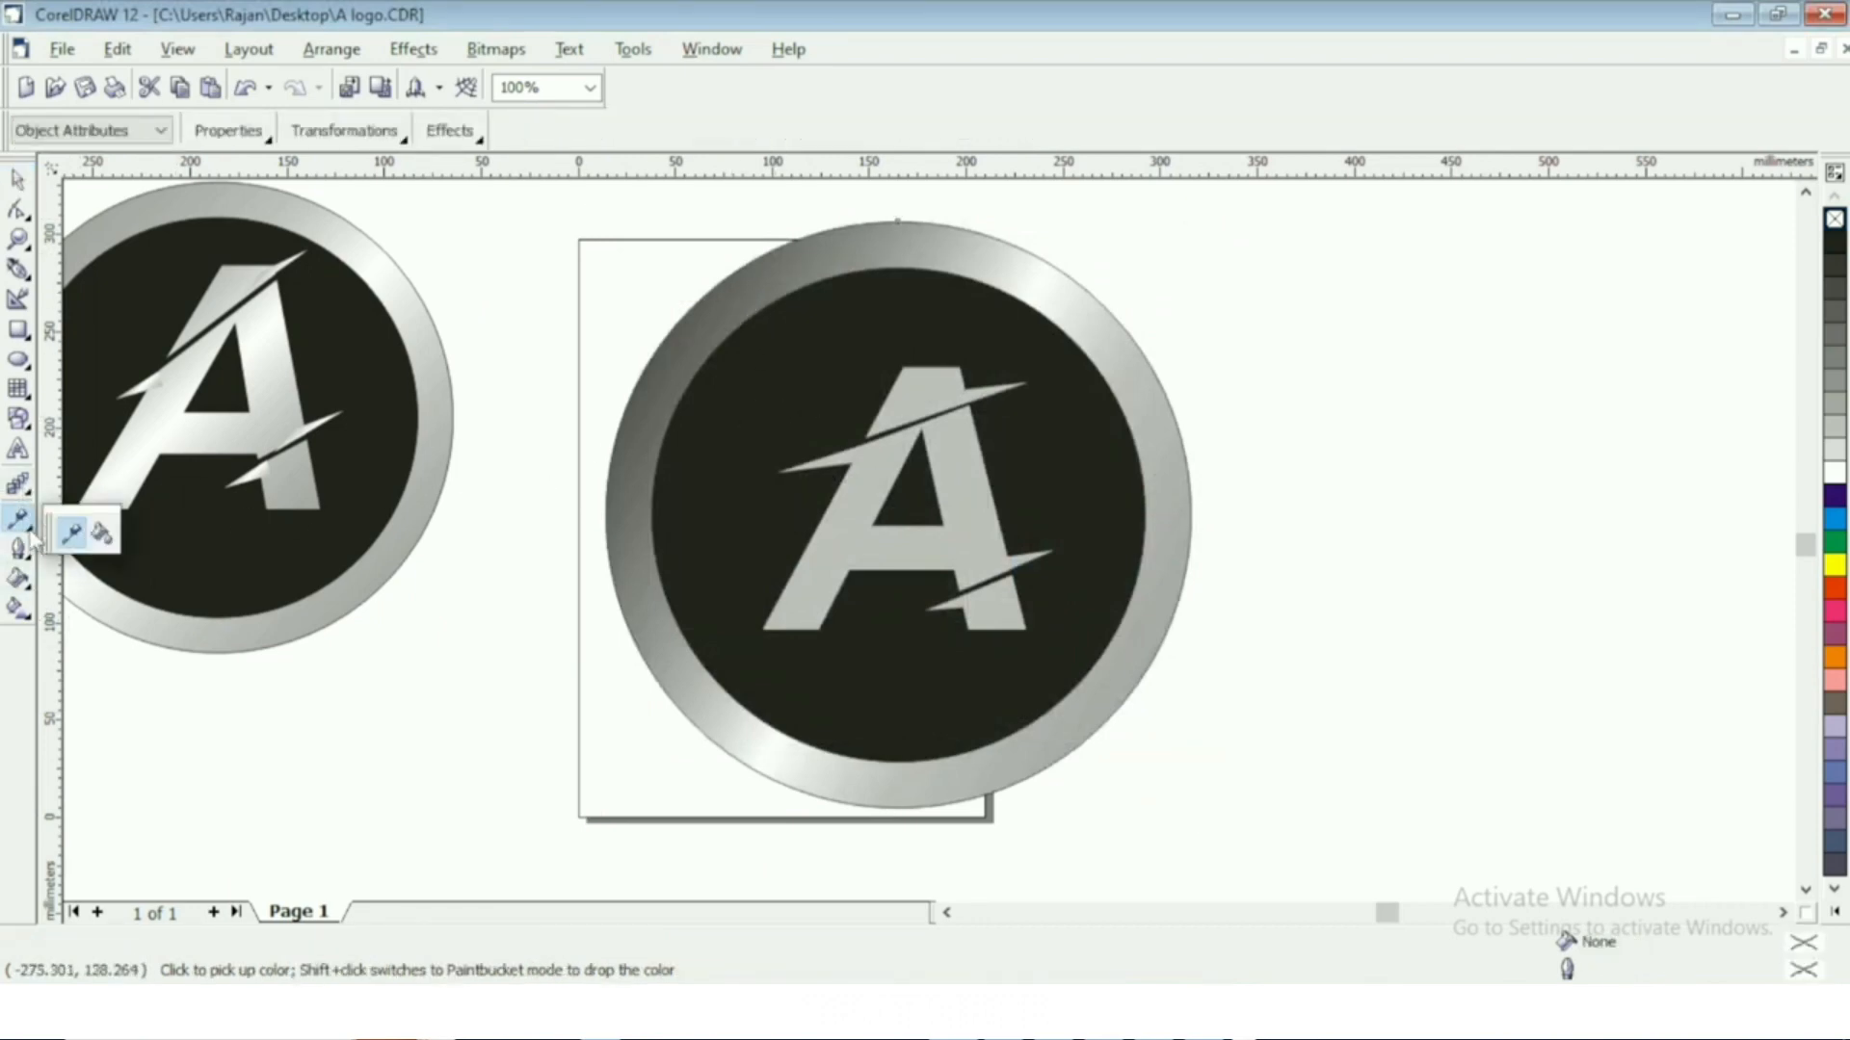
{"action": "left_click", "coordinate": [101, 533]}
{"action": "left_click", "coordinate": [829, 505]}
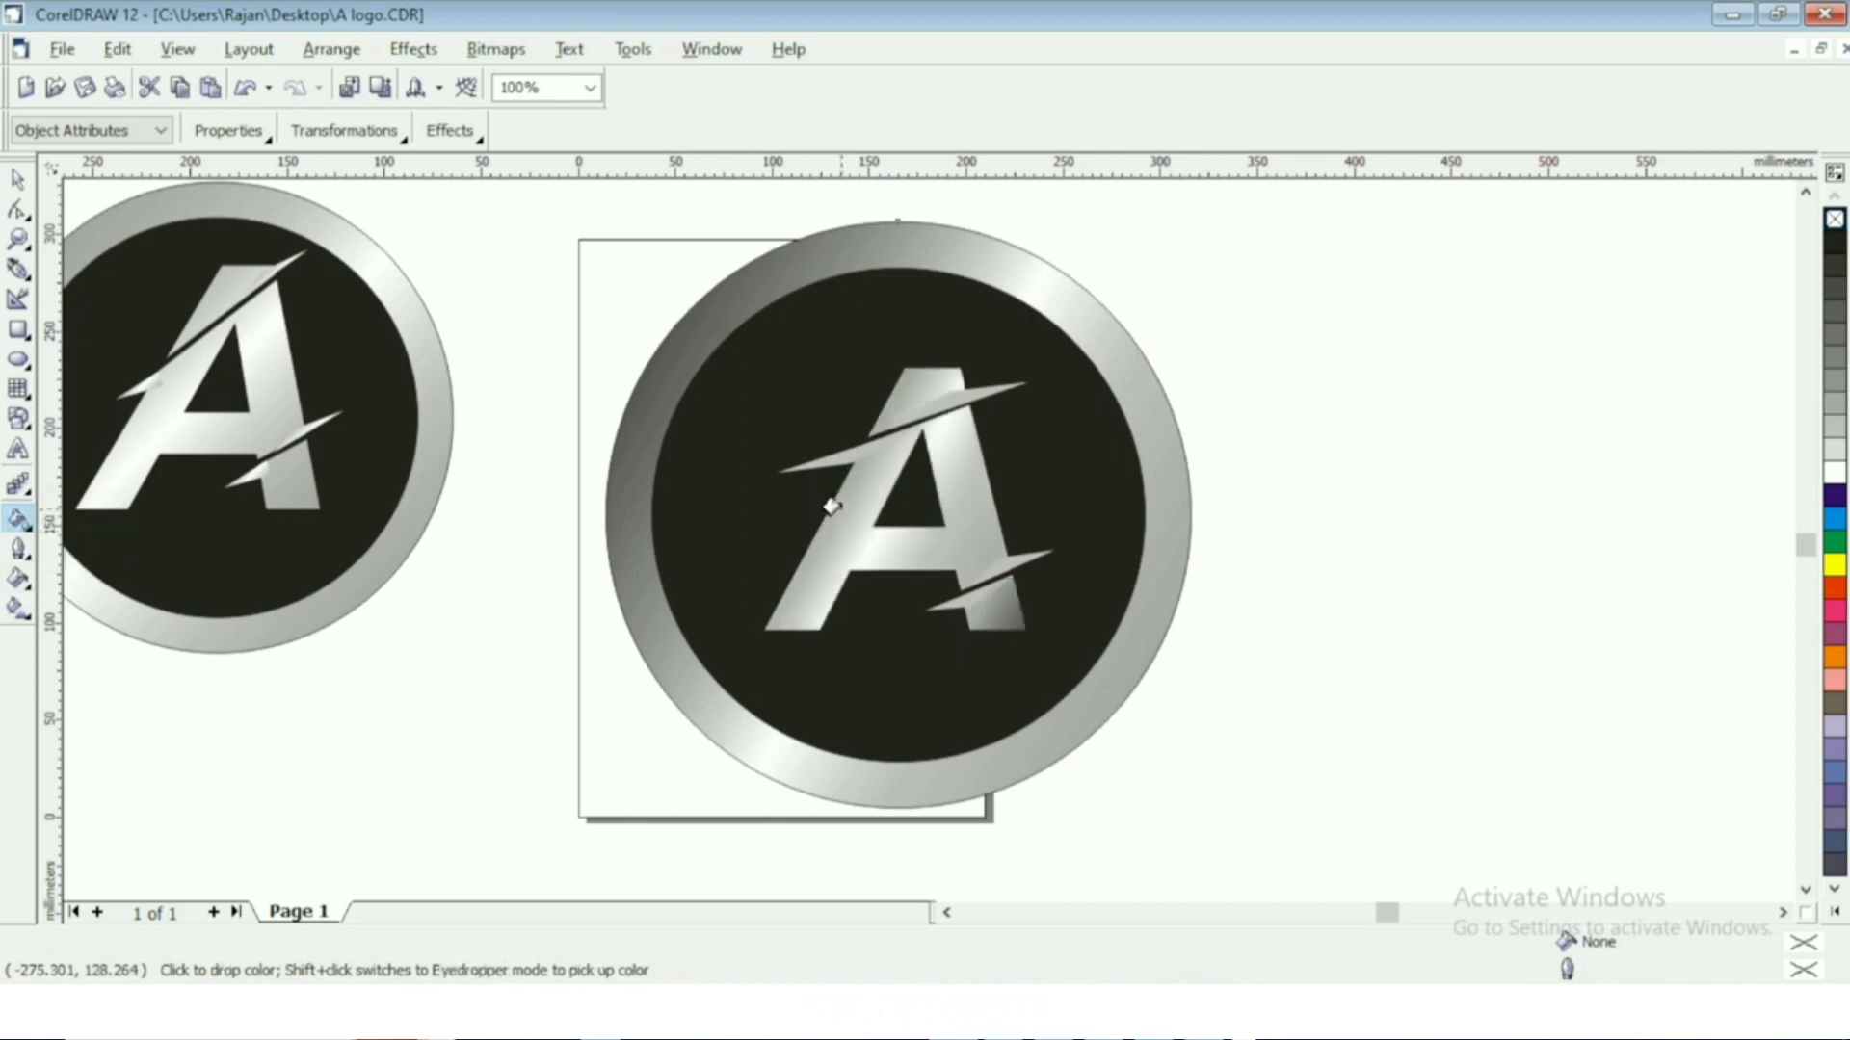
{"action": "left_click", "coordinate": [872, 426]}
{"action": "left_click", "coordinate": [940, 401]}
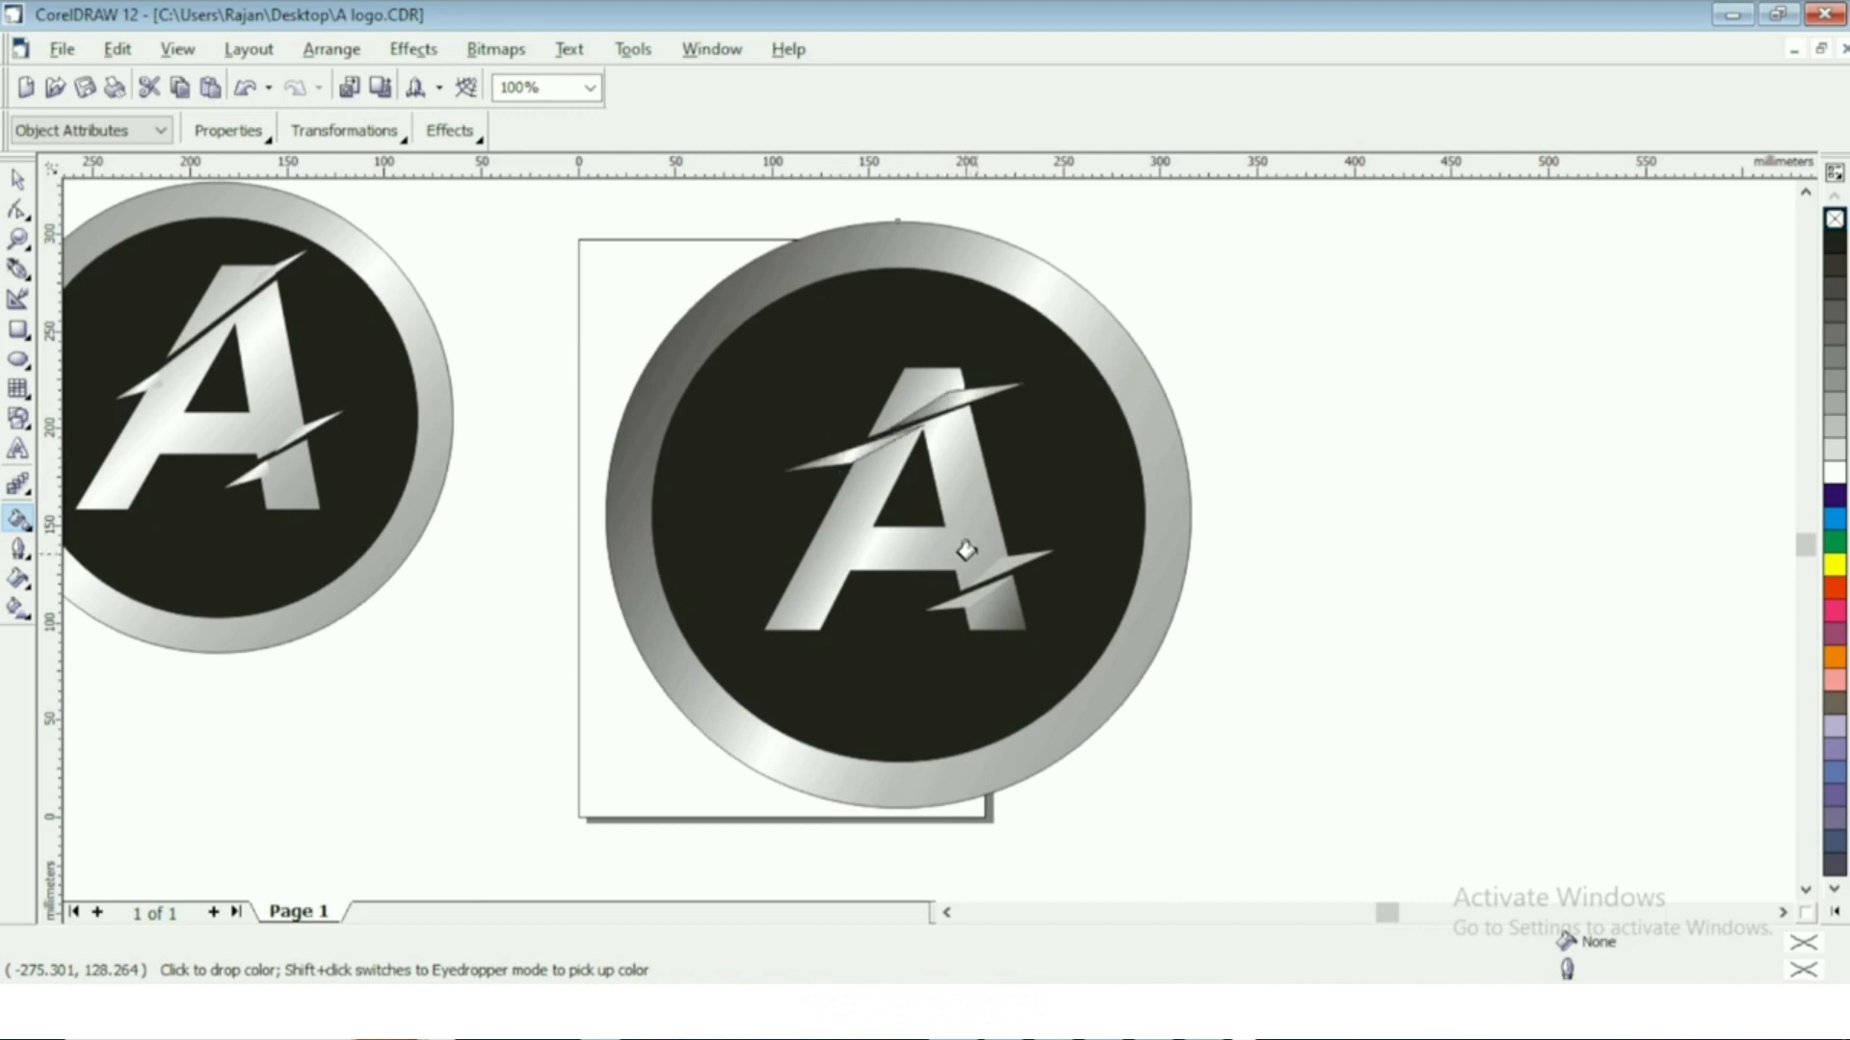
{"action": "left_click", "coordinate": [992, 566]}
{"action": "left_click", "coordinate": [956, 595]}
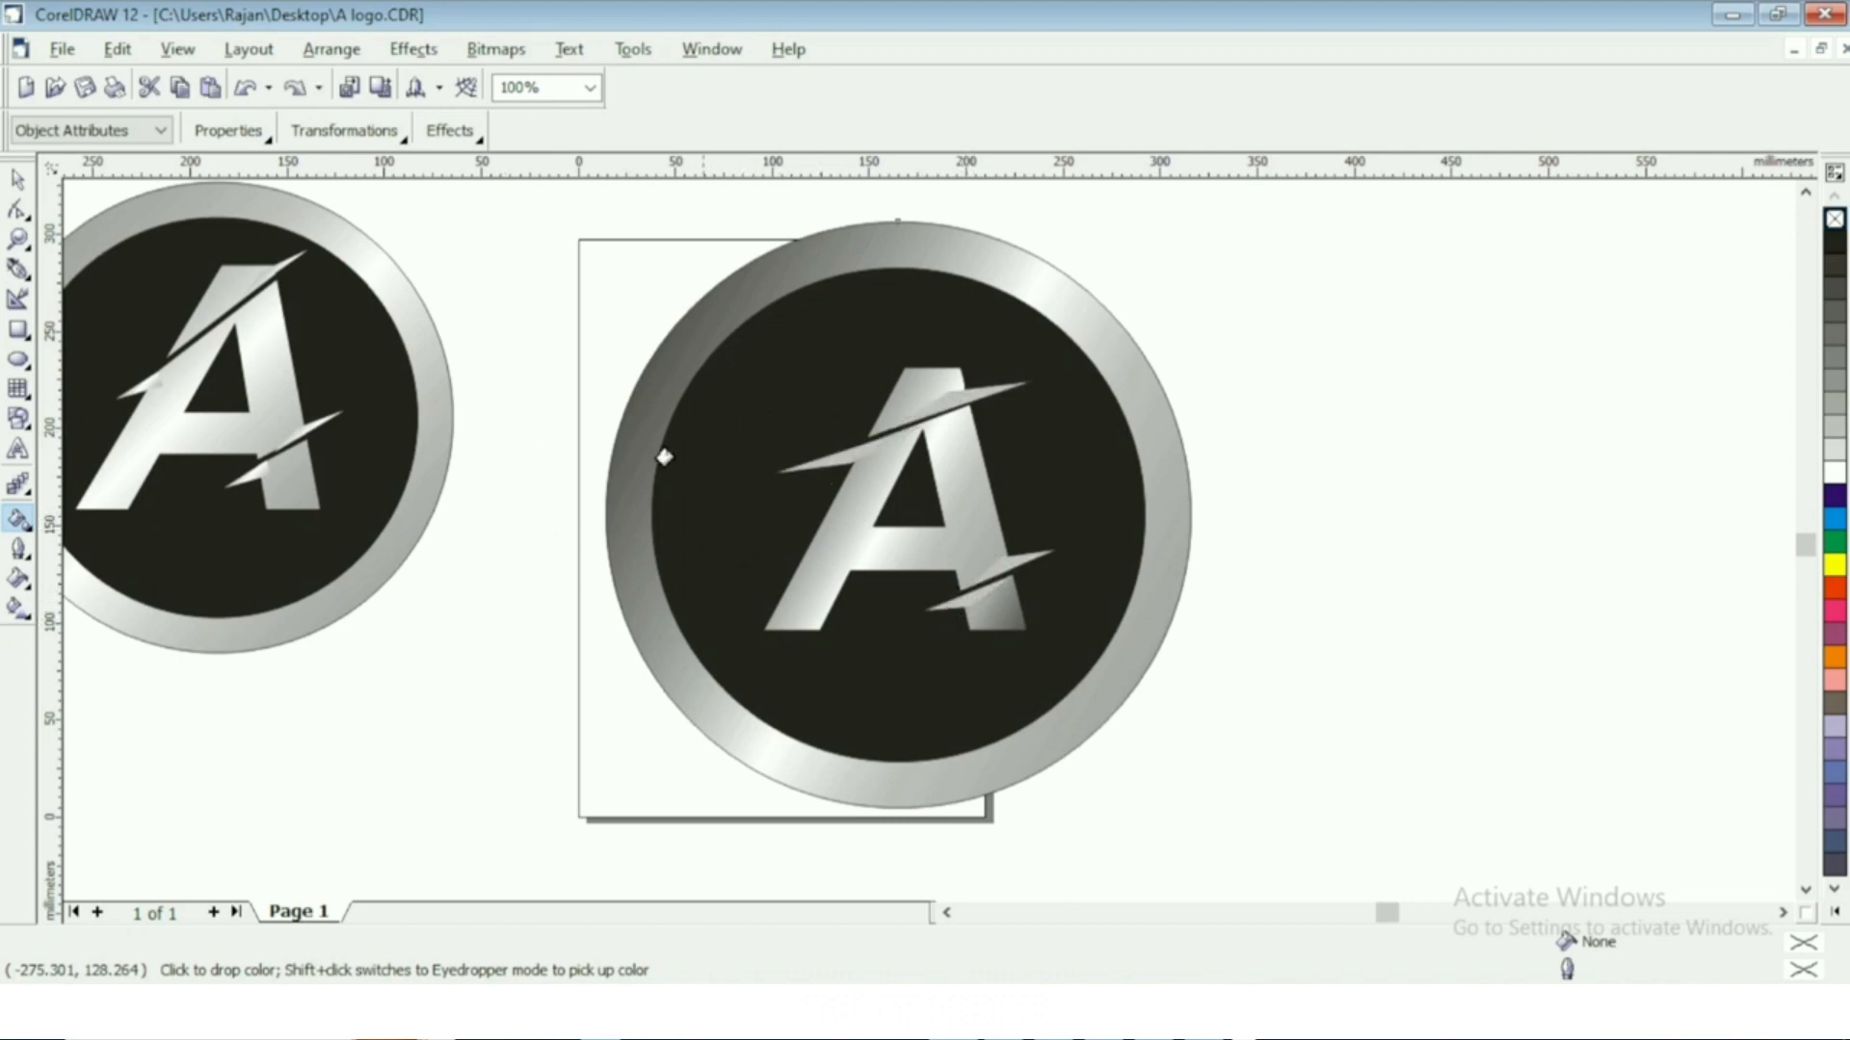
Try to remove the outlines from all the new logo's objects at once.
{"action": "left_click", "coordinate": [18, 179]}
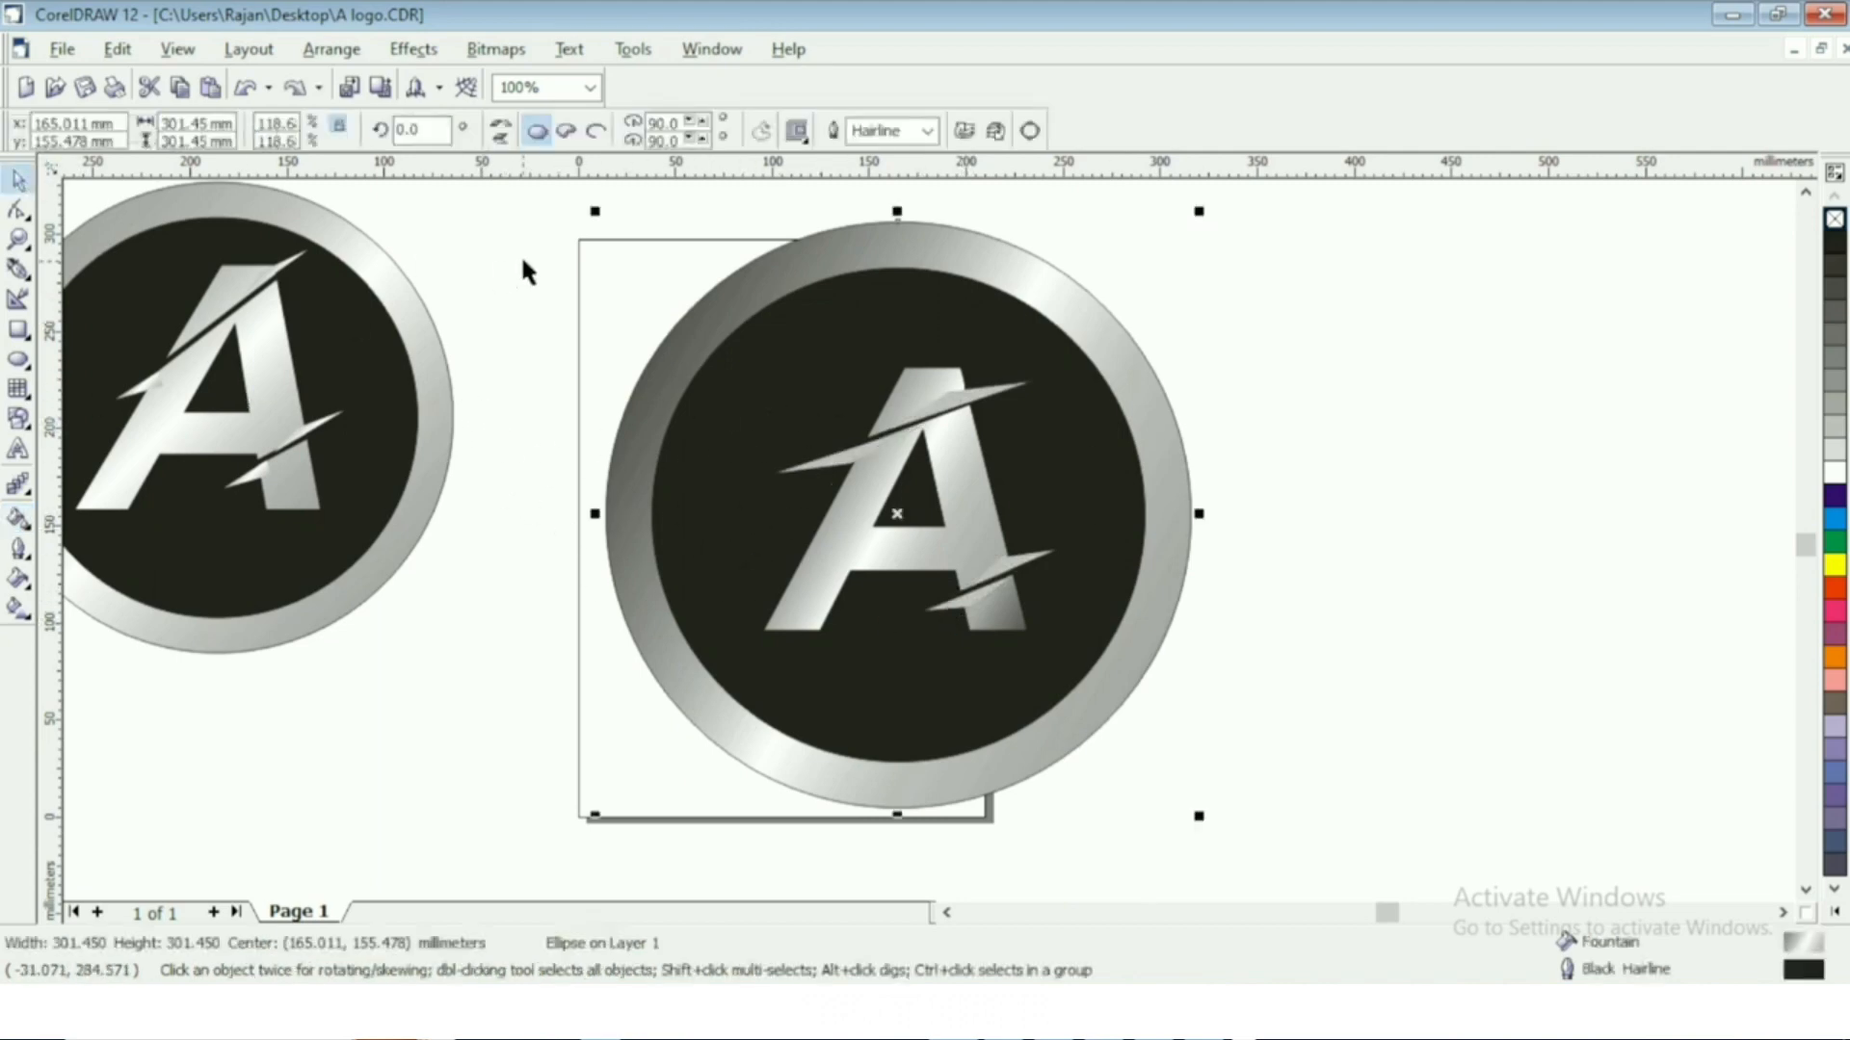
{"action": "left_click_drag", "start_coordinate": [494, 214], "coordinate": [1318, 840]}
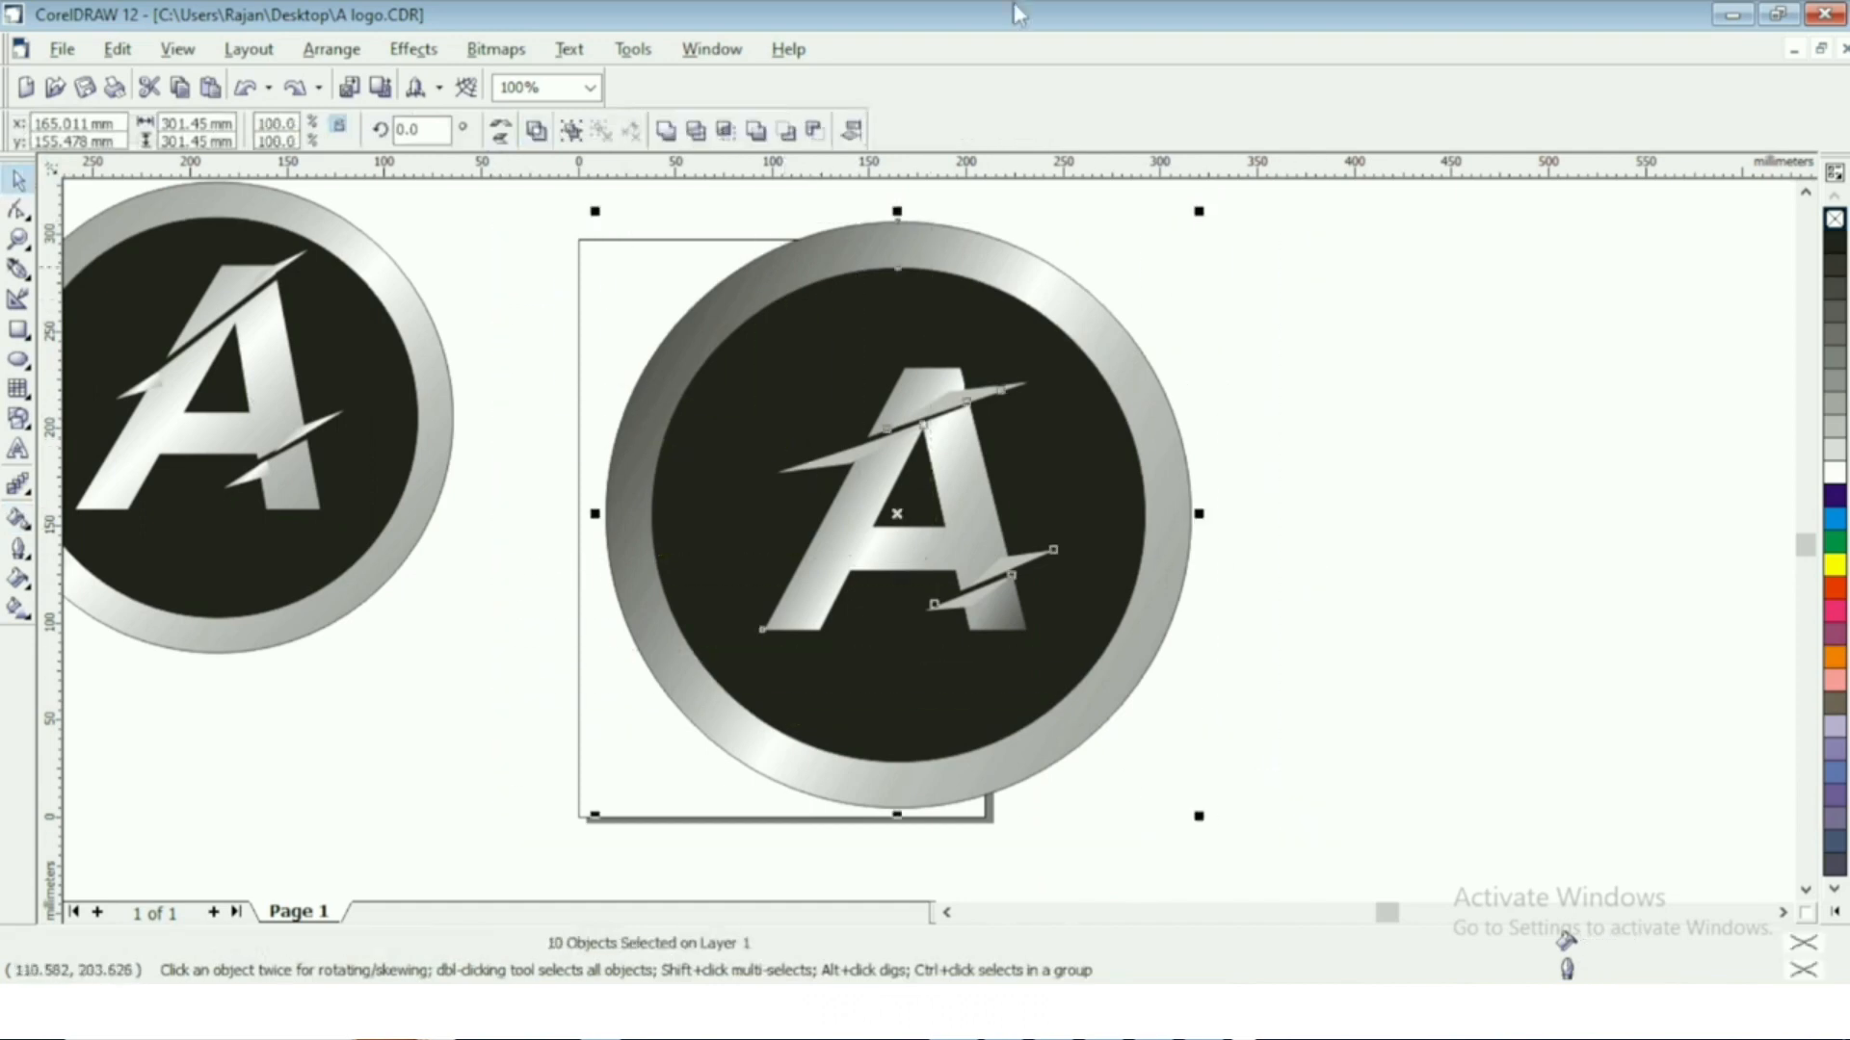
{"action": "right_click", "coordinate": [1834, 219]}
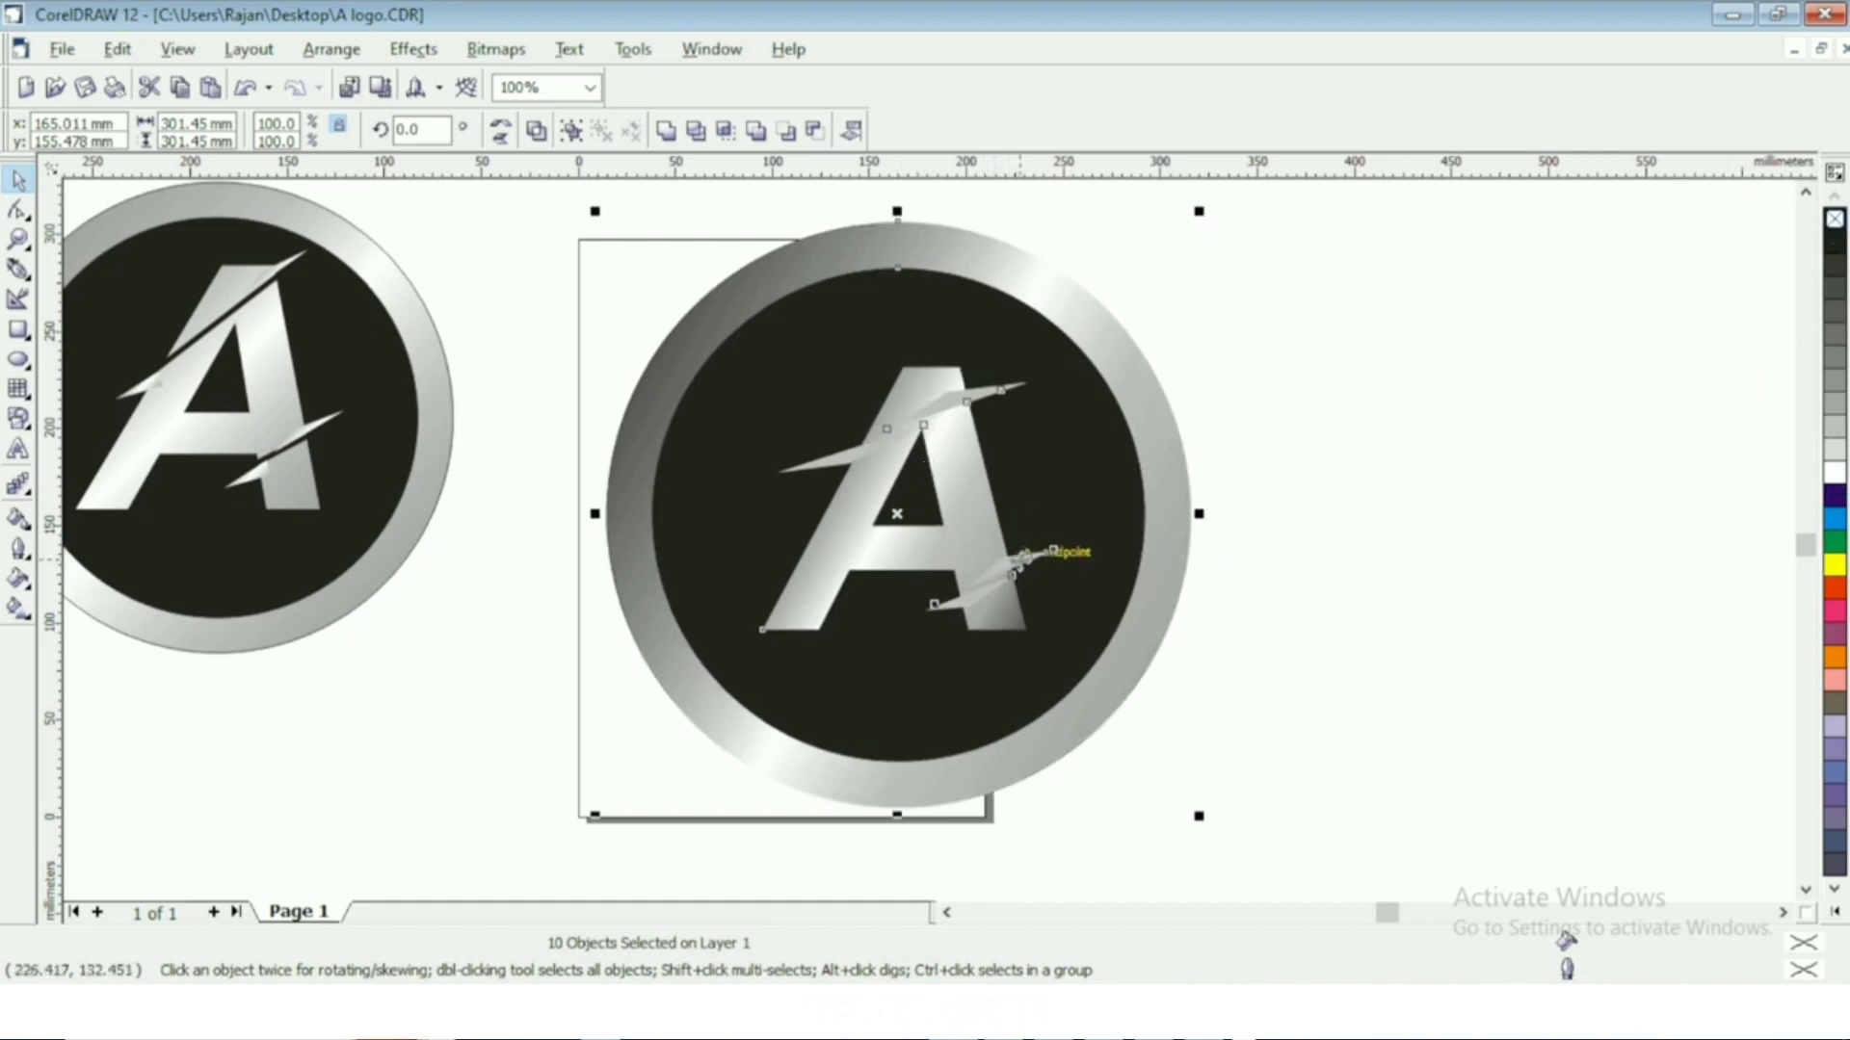
{"action": "left_click", "coordinate": [1322, 628]}
Remove the outline from the new logo's outer ring only.
{"action": "left_click", "coordinate": [695, 362]}
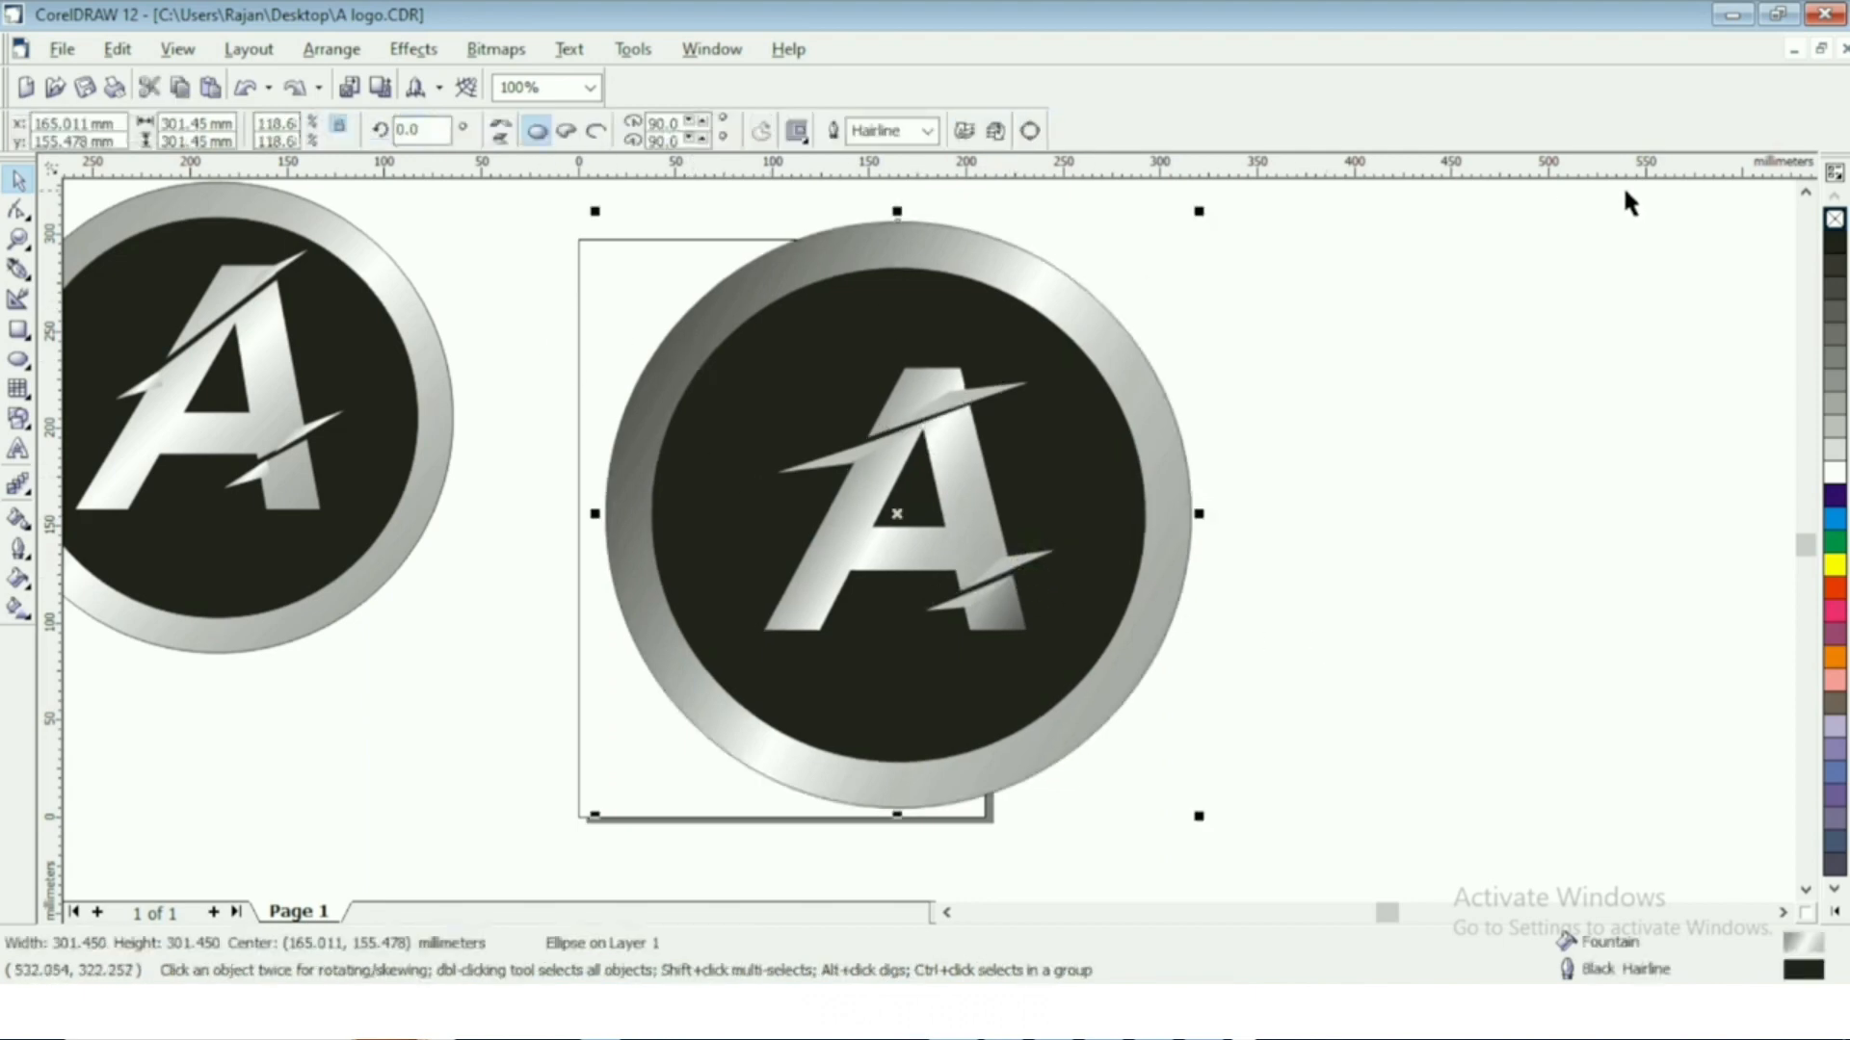
{"action": "left_click", "coordinate": [1605, 322]}
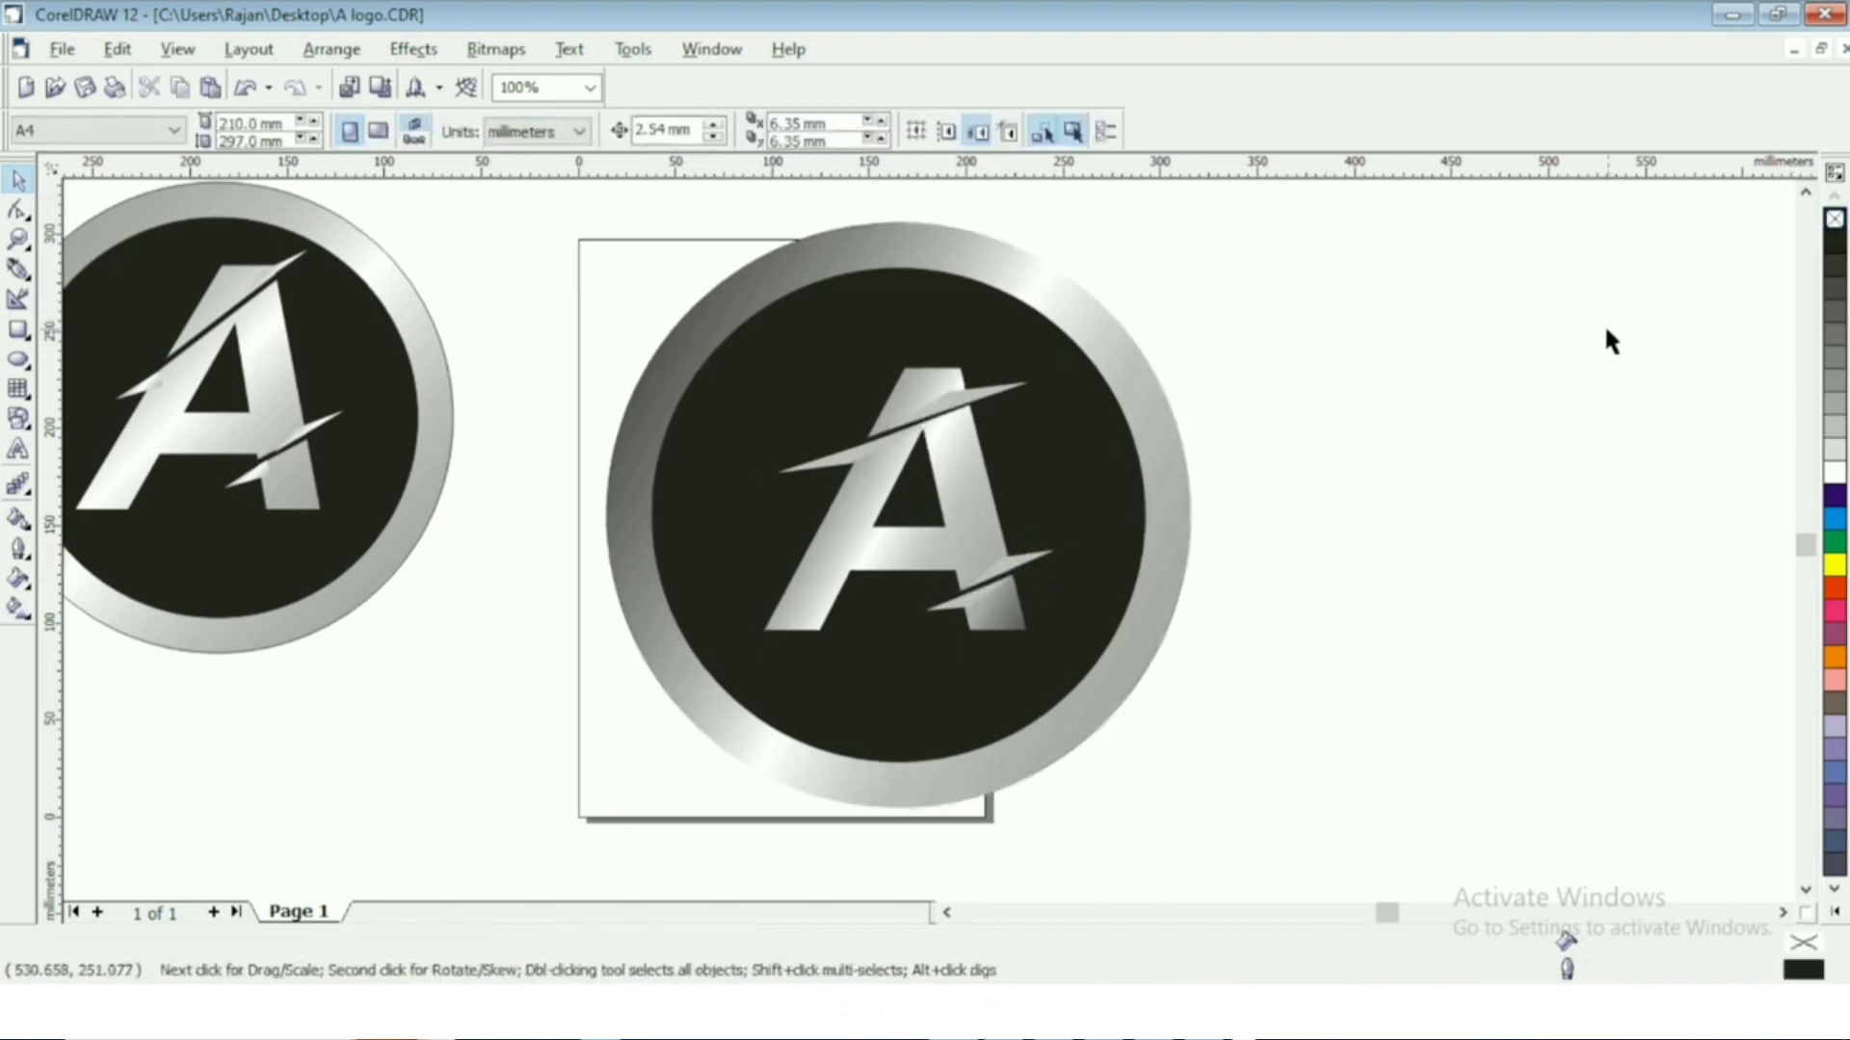
{"action": "left_click_drag", "start_coordinate": [501, 207], "coordinate": [1269, 869]}
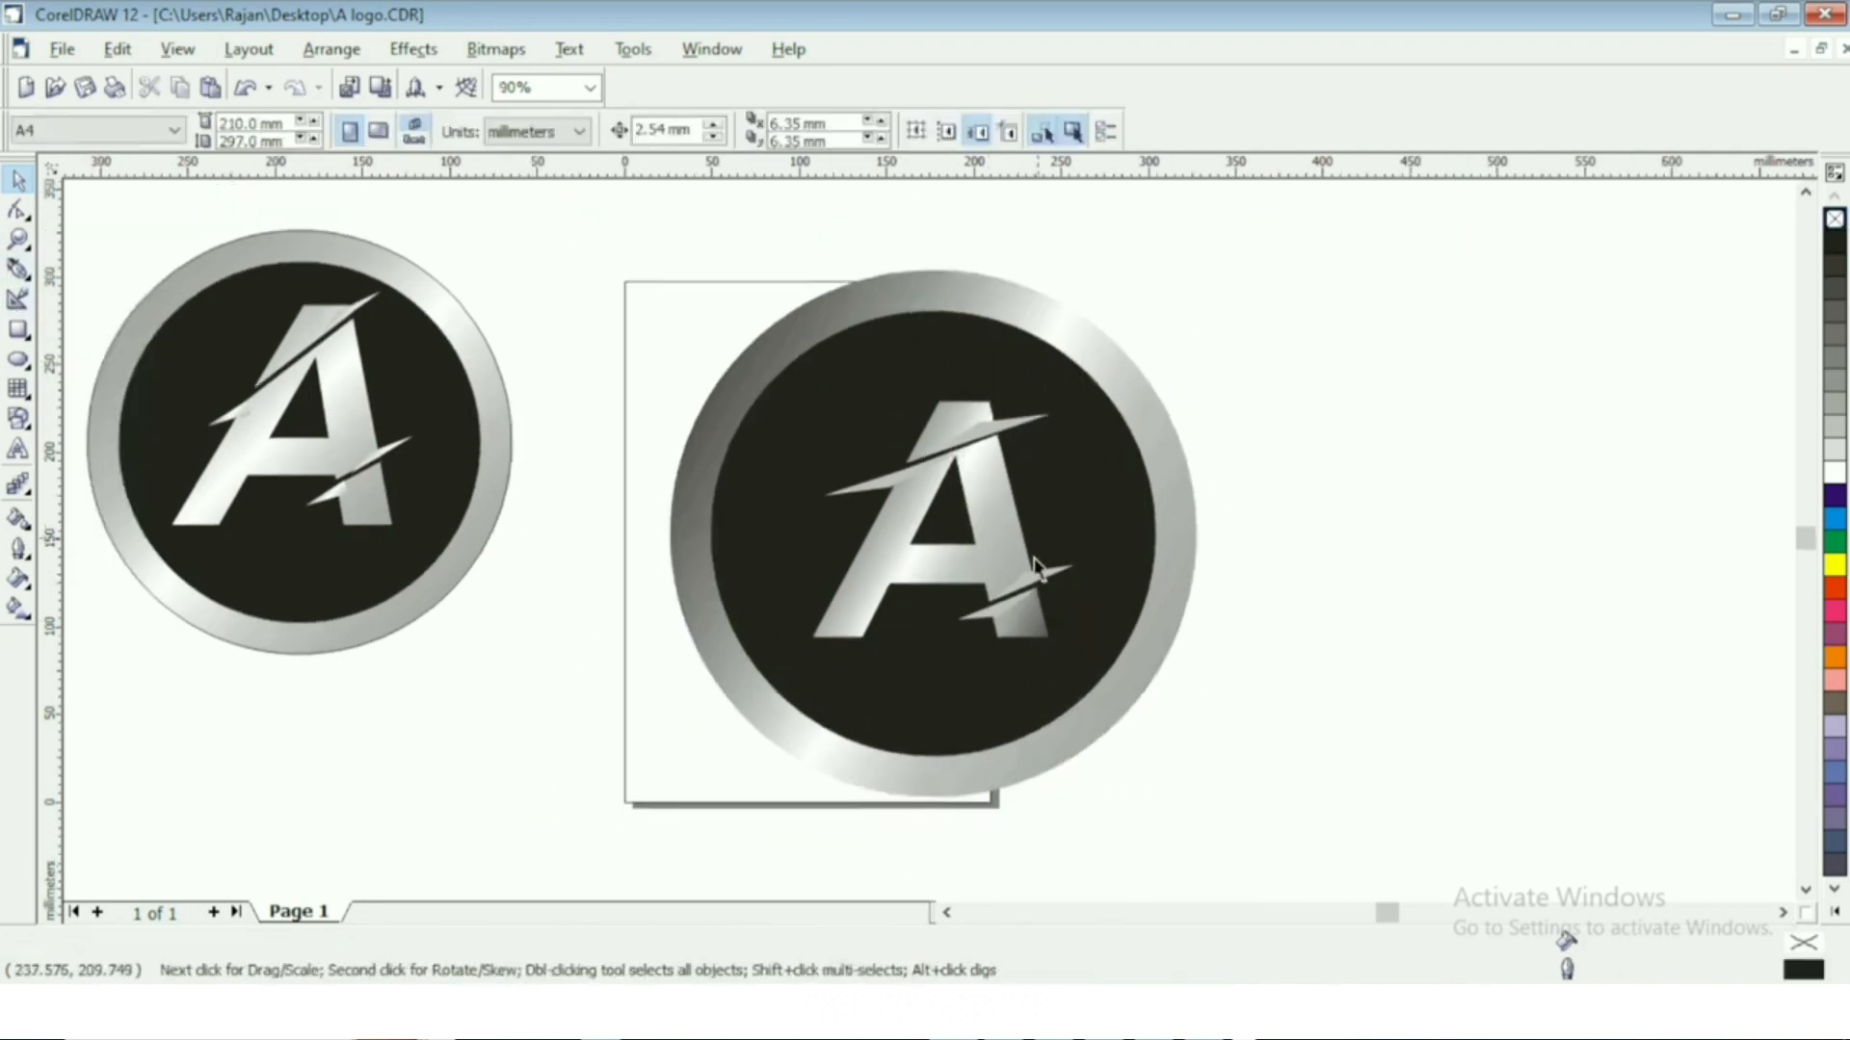